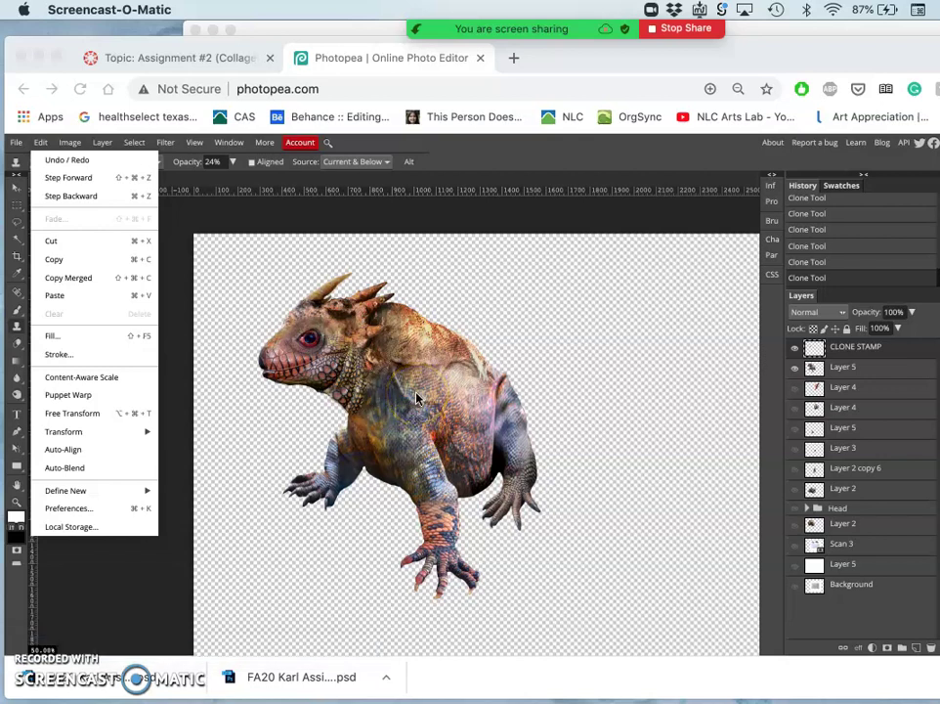
Dismiss the open edit commands and activate the Clone Stamp tool for retouching on the CLONE STAMP layer.
click(199, 210)
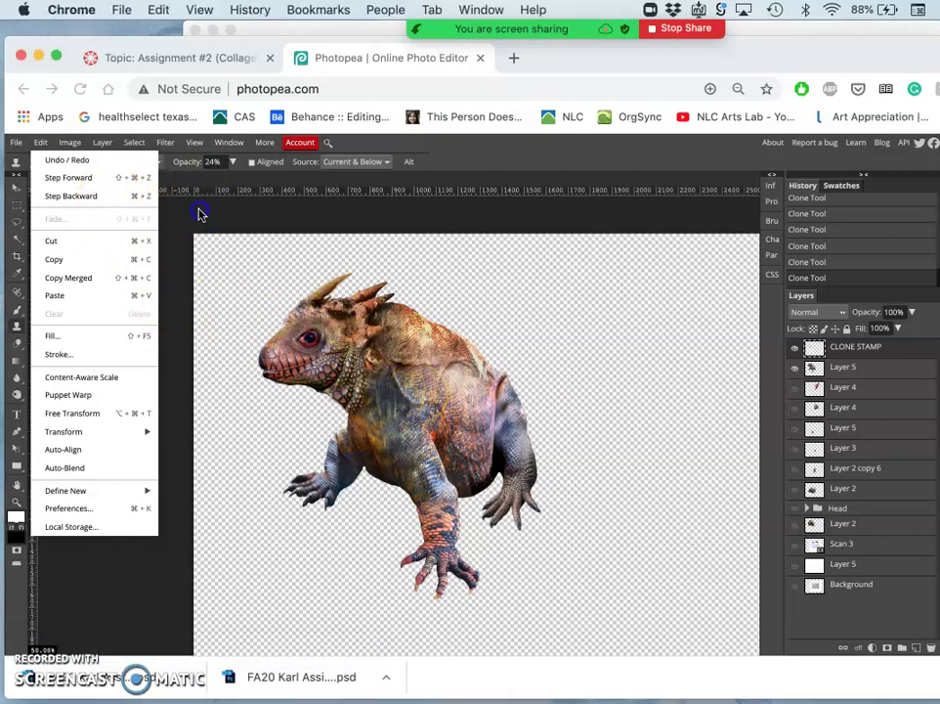
click(16, 185)
click(132, 235)
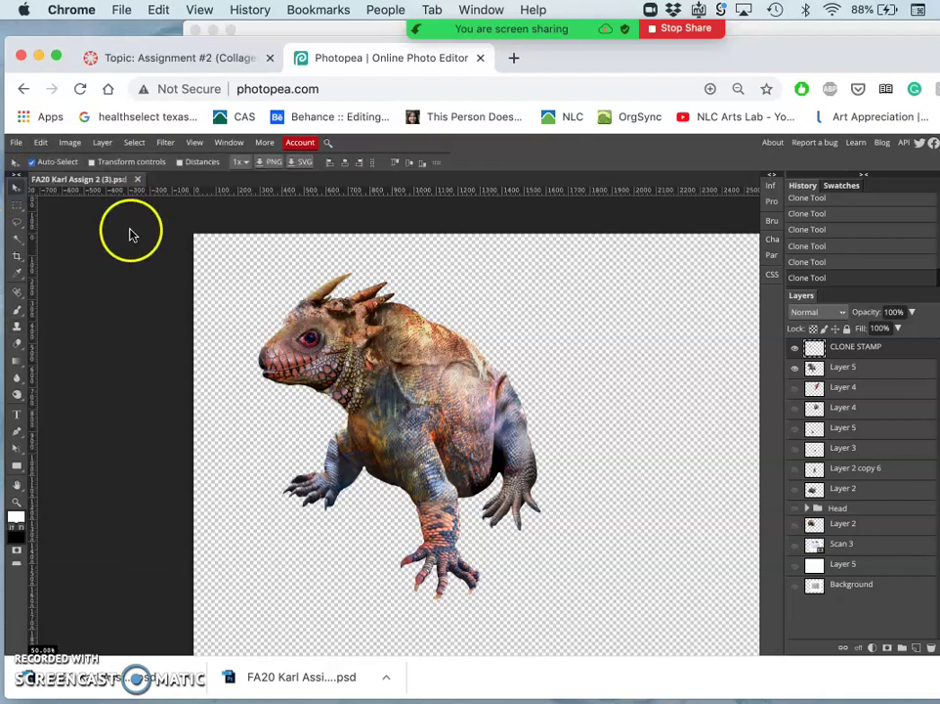
click(16, 326)
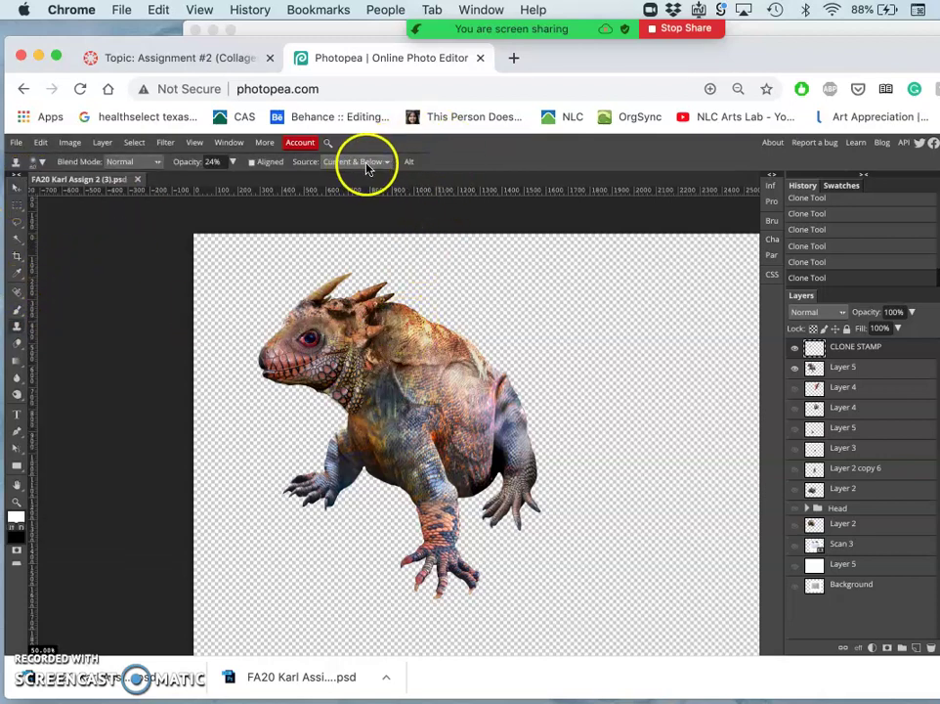
click(211, 162)
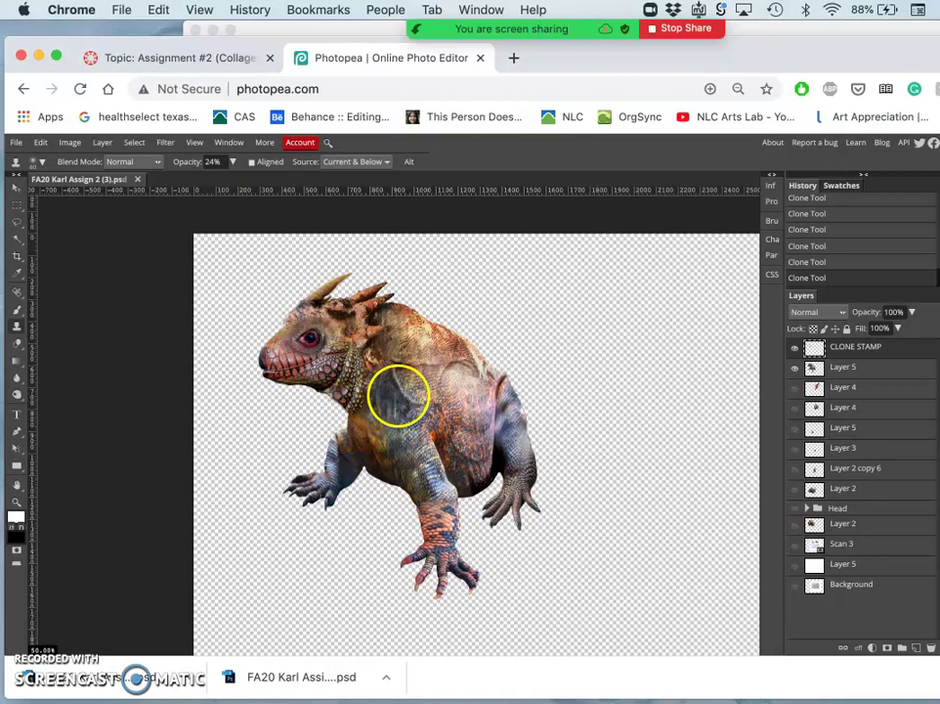
Examine the creature's throat, chest, front legs and belly up close for seams that need blending.
scroll(398, 397, up, 6)
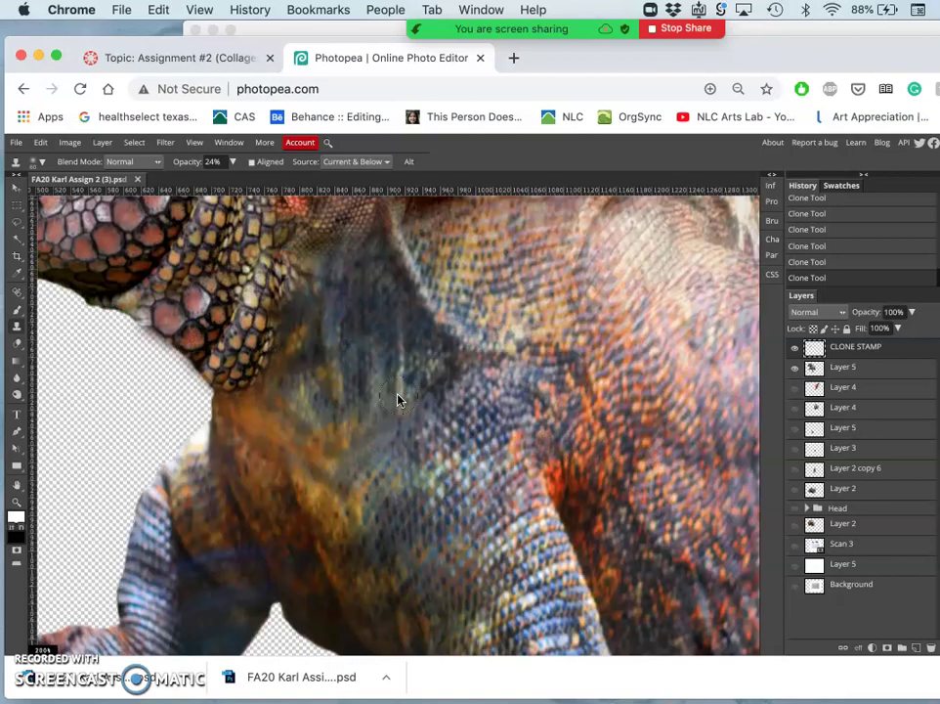
scroll(397, 397, up, 3)
scroll(398, 397, left, 2)
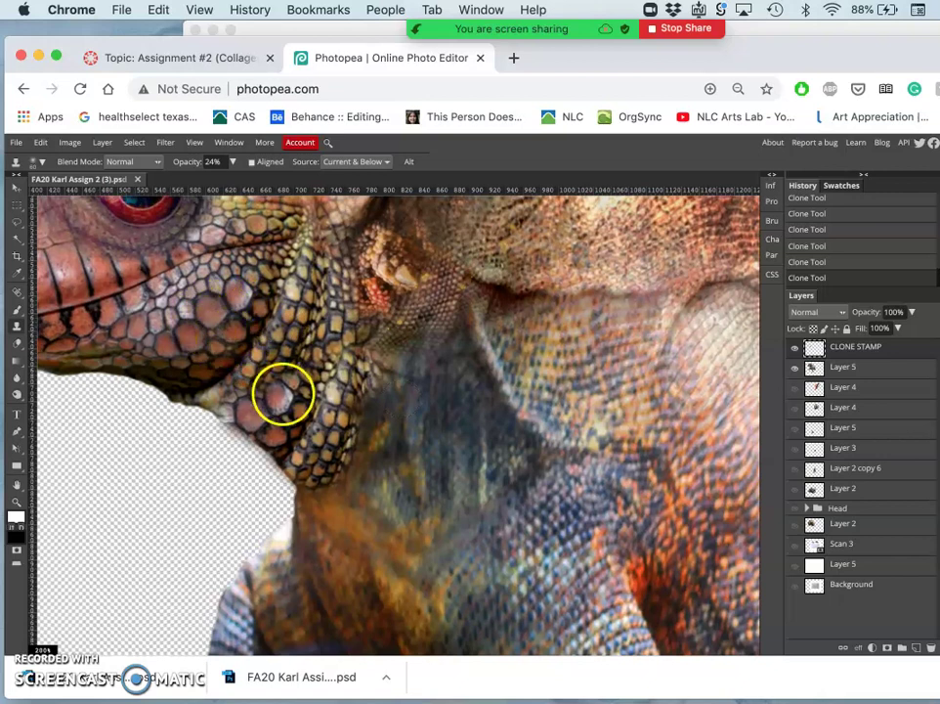
mouse_move(282, 394)
mouse_down()
mouse_move(252, 384)
mouse_move(250, 362)
mouse_move(260, 367)
mouse_move(262, 412)
mouse_move(279, 367)
mouse_move(258, 321)
mouse_move(244, 315)
mouse_move(287, 402)
mouse_move(278, 353)
mouse_move(332, 294)
mouse_move(329, 266)
mouse_move(312, 254)
mouse_move(264, 277)
mouse_move(257, 290)
mouse_move(338, 322)
mouse_move(362, 346)
mouse_move(390, 411)
mouse_move(461, 438)
mouse_move(517, 309)
mouse_move(540, 295)
mouse_move(481, 363)
mouse_move(331, 425)
mouse_move(278, 492)
mouse_move(350, 481)
mouse_move(408, 447)
mouse_move(388, 356)
mouse_move(418, 378)
mouse_move(407, 368)
mouse_move(450, 348)
mouse_move(517, 352)
mouse_move(559, 399)
mouse_move(561, 458)
mouse_up()
scroll(562, 458, down, 5)
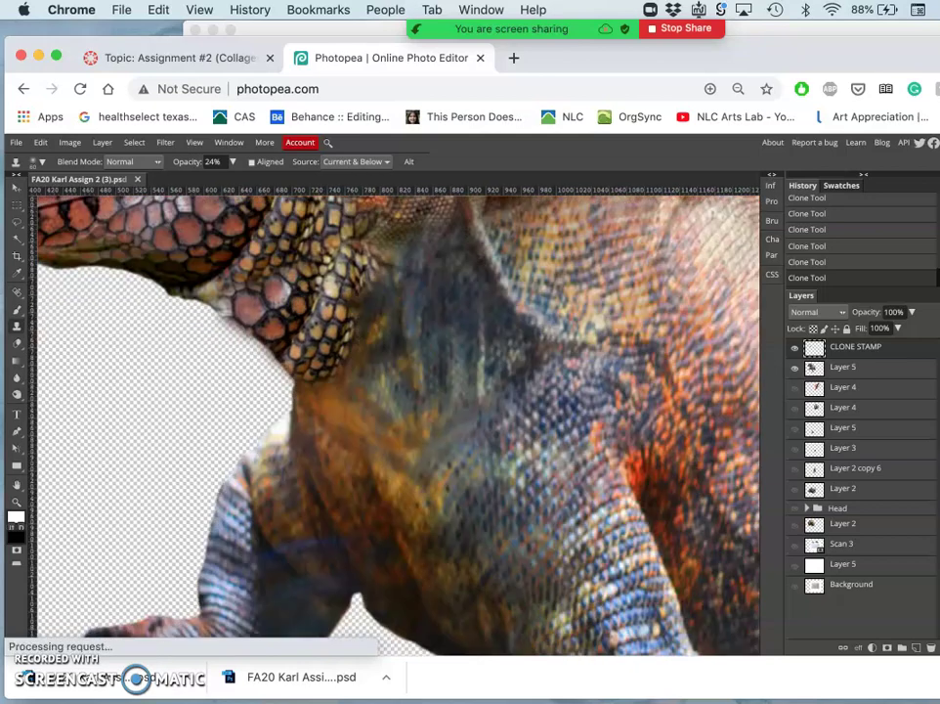
scroll(562, 458, down, 5)
scroll(562, 459, right, 4)
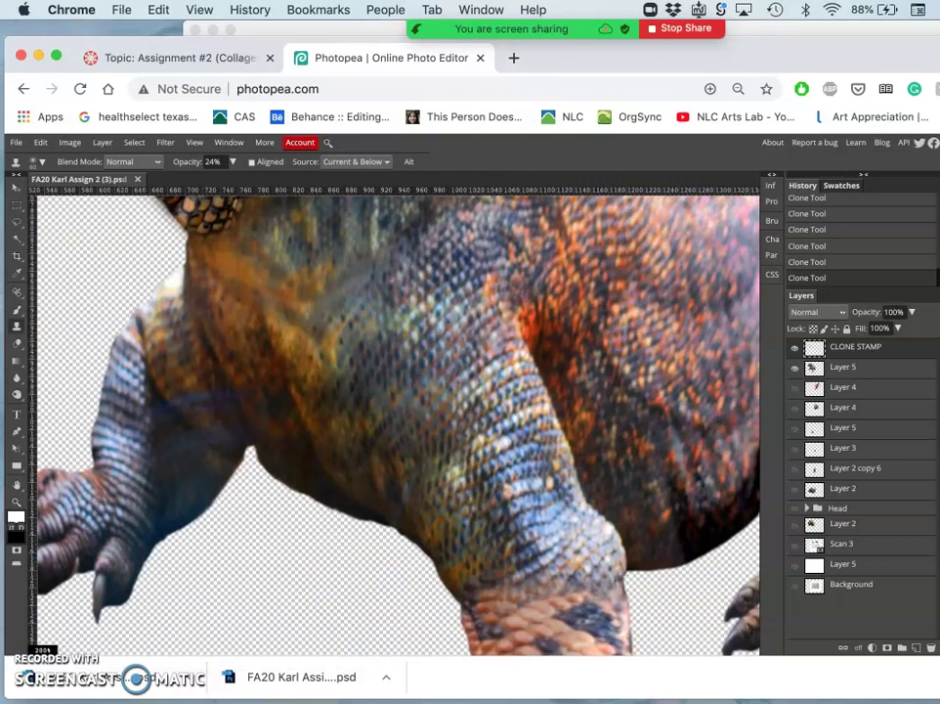
scroll(562, 458, down, 5)
scroll(562, 459, right, 4)
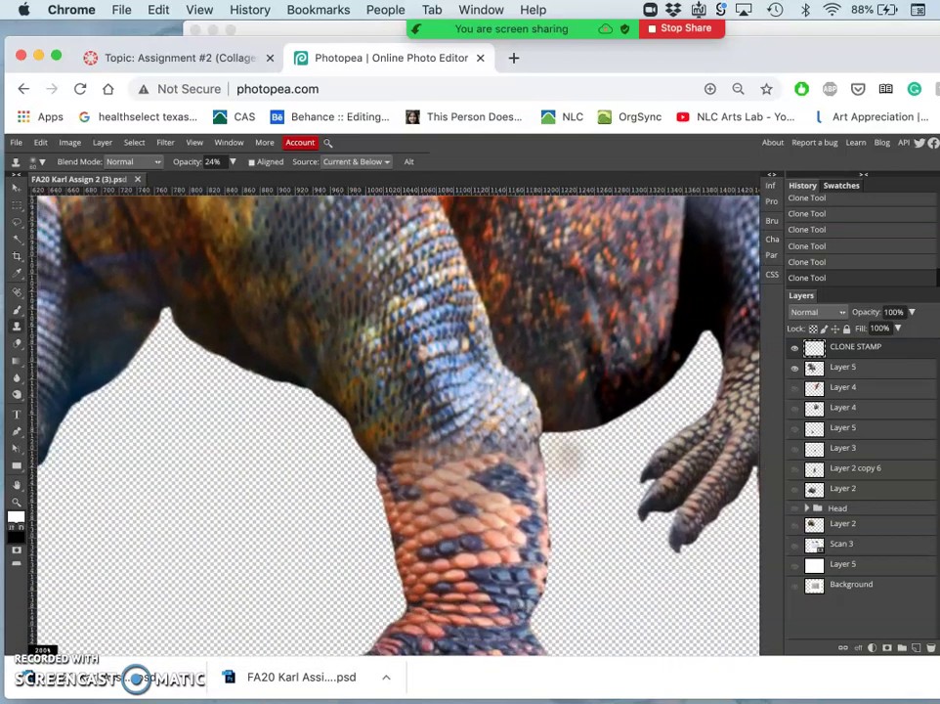
scroll(564, 456, down, 1)
mouse_move(525, 503)
mouse_down()
mouse_move(504, 510)
mouse_move(477, 552)
mouse_up()
click(360, 383)
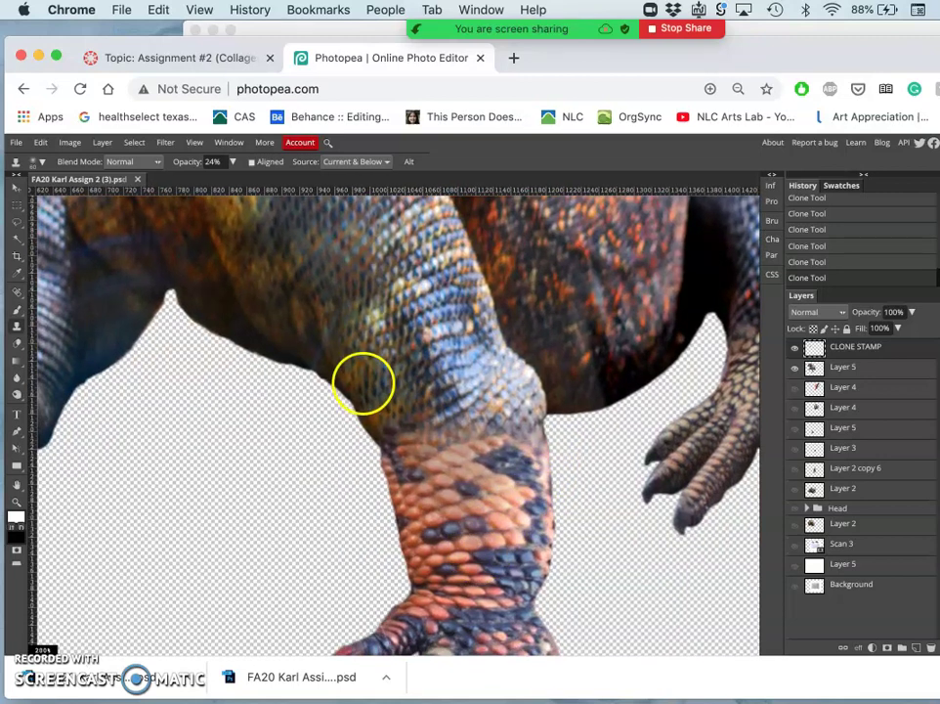
scroll(361, 382, up, 3)
scroll(361, 382, left, 3)
scroll(364, 383, up, 2)
scroll(364, 382, left, 2)
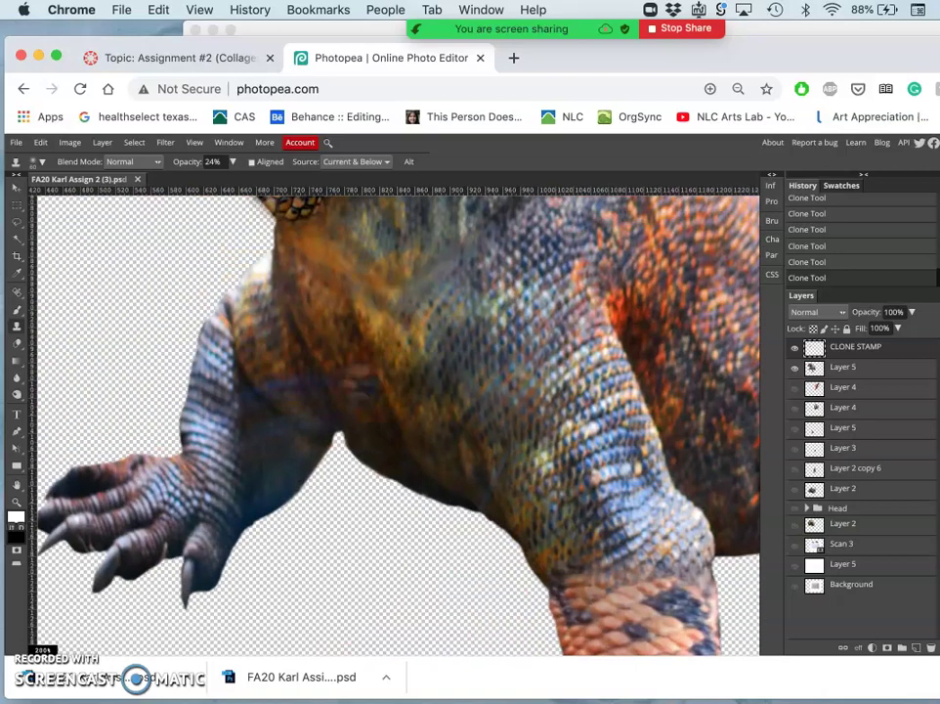
scroll(366, 384, up, 3)
scroll(366, 384, left, 2)
scroll(367, 366, up, 2)
scroll(368, 366, left, 1)
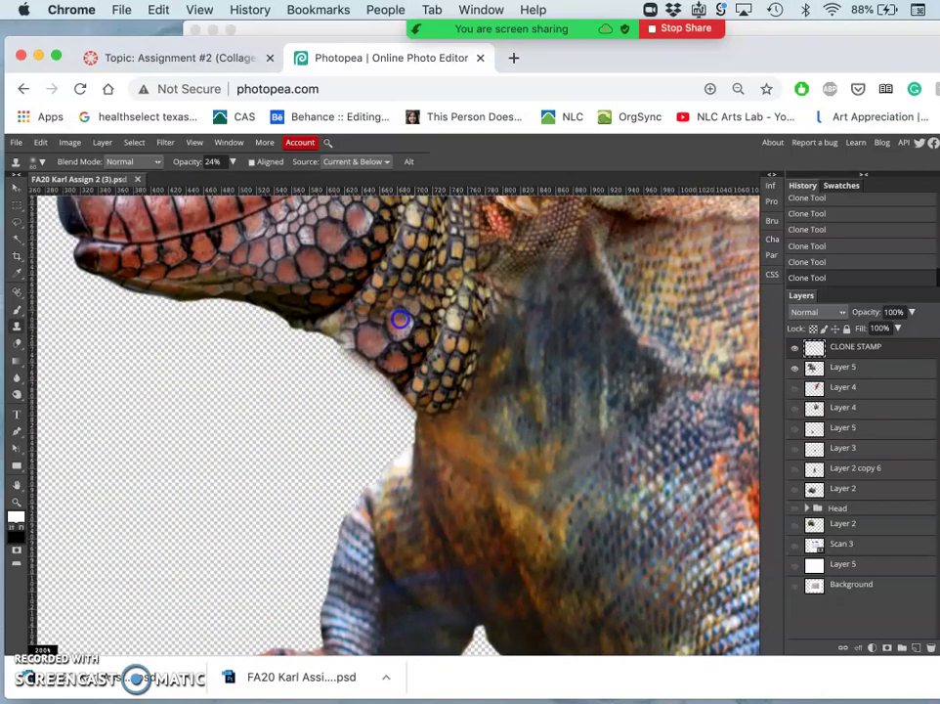
Clone neighbouring scales over the throat below the jaw to blend its large reddish scales and lower edge.
mouse_move(375, 345)
mouse_down()
mouse_move(366, 352)
mouse_move(417, 308)
mouse_up()
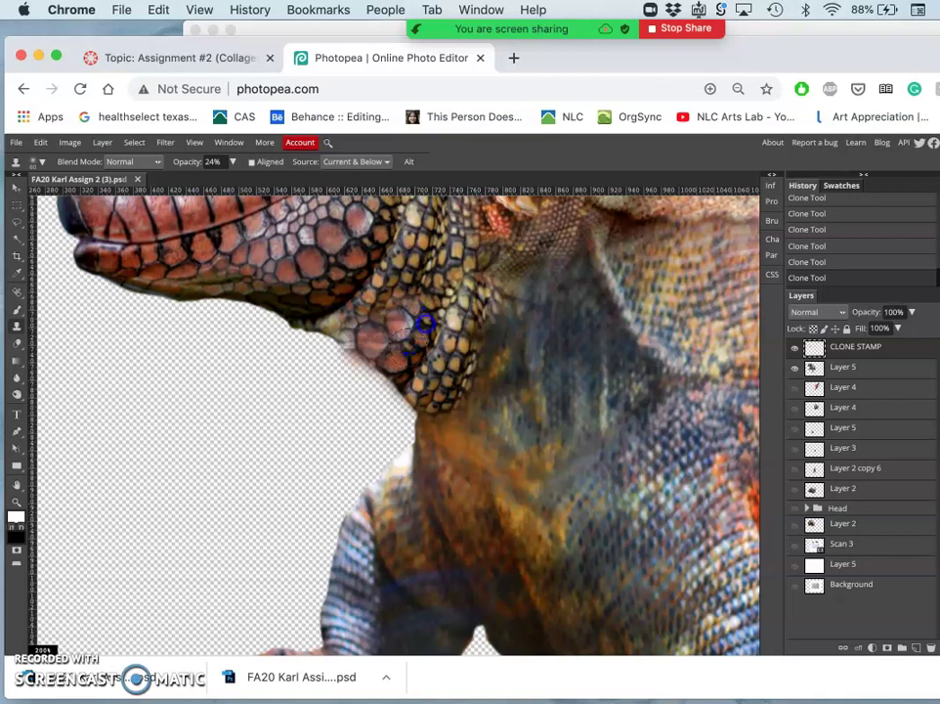
mouse_move(439, 288)
mouse_down()
mouse_move(401, 326)
mouse_move(394, 309)
mouse_move(422, 268)
mouse_up()
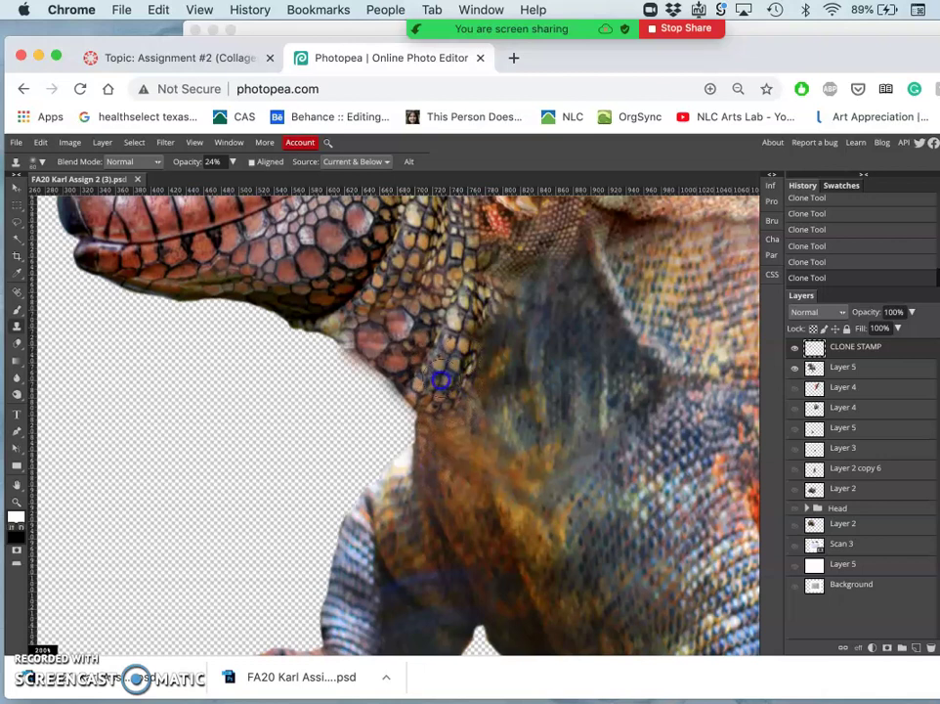
scroll(426, 288, up, 5)
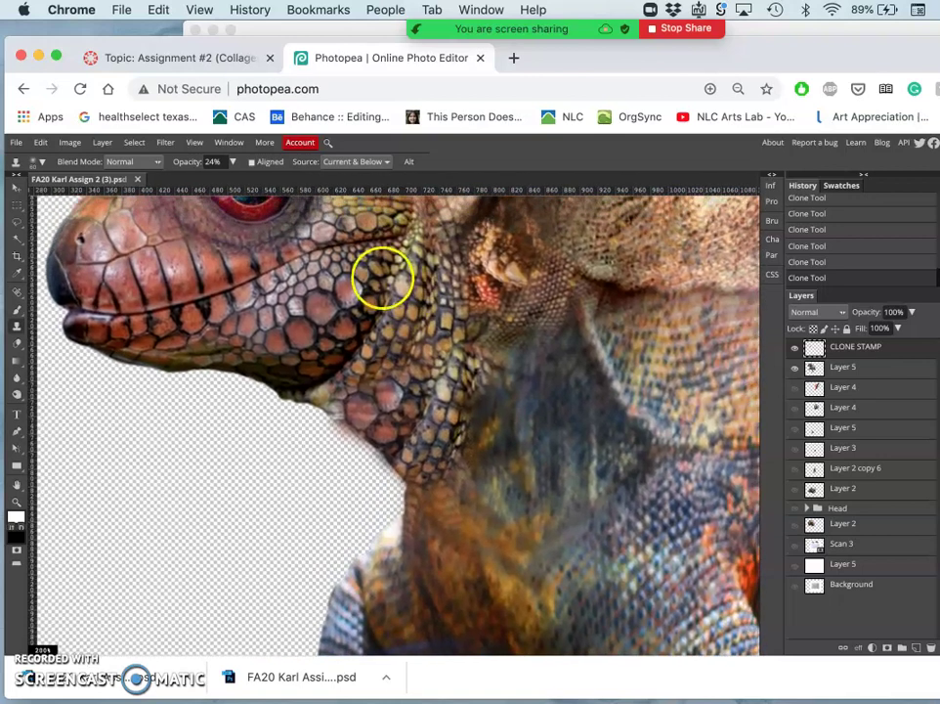
alt+click(411, 277)
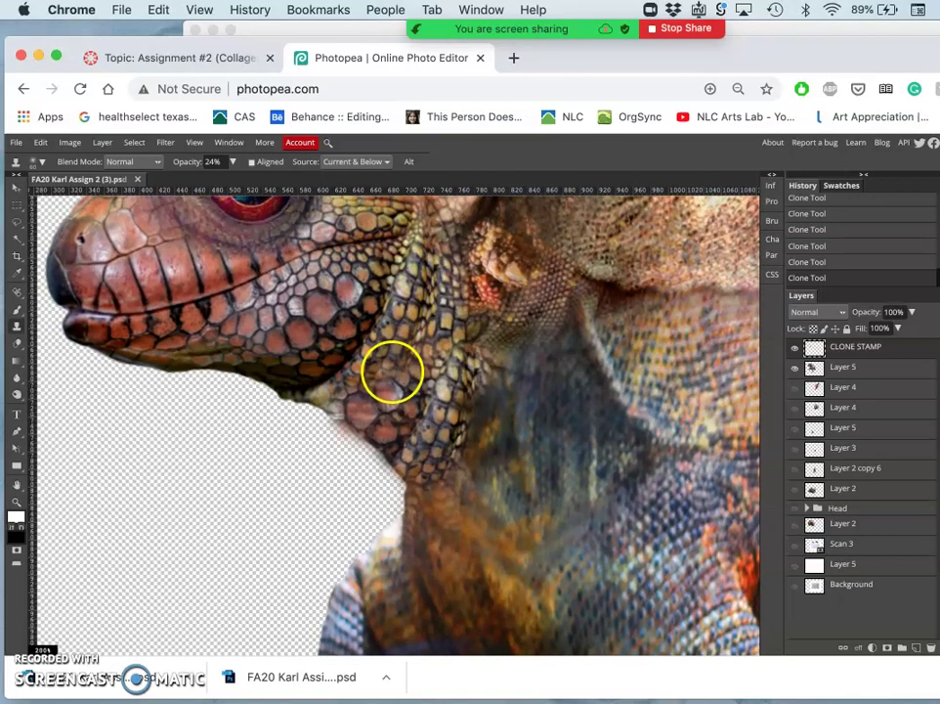
click(390, 381)
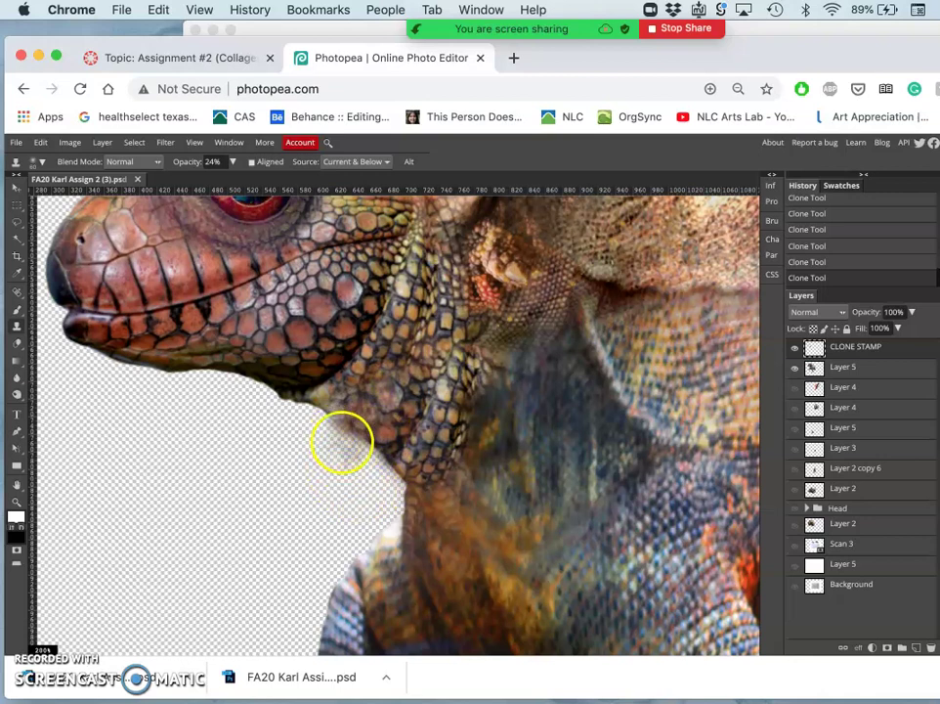
mouse_move(343, 442)
mouse_down()
mouse_move(336, 434)
mouse_move(396, 430)
mouse_move(419, 388)
mouse_move(441, 294)
mouse_up()
mouse_move(442, 361)
mouse_down()
mouse_move(442, 407)
mouse_move(450, 375)
mouse_up()
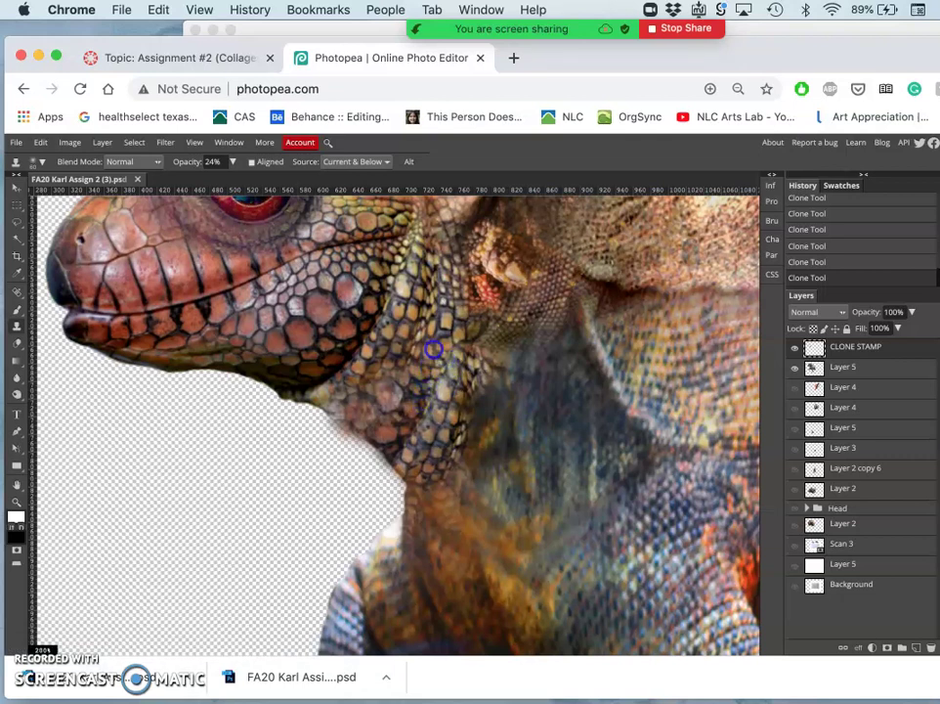
Blend the seam between the scaly neck and the dark shoulder area with cloned skin texture.
mouse_move(555, 327)
mouse_down()
mouse_move(640, 318)
mouse_move(671, 334)
mouse_move(622, 375)
mouse_move(563, 279)
mouse_move(547, 352)
mouse_up()
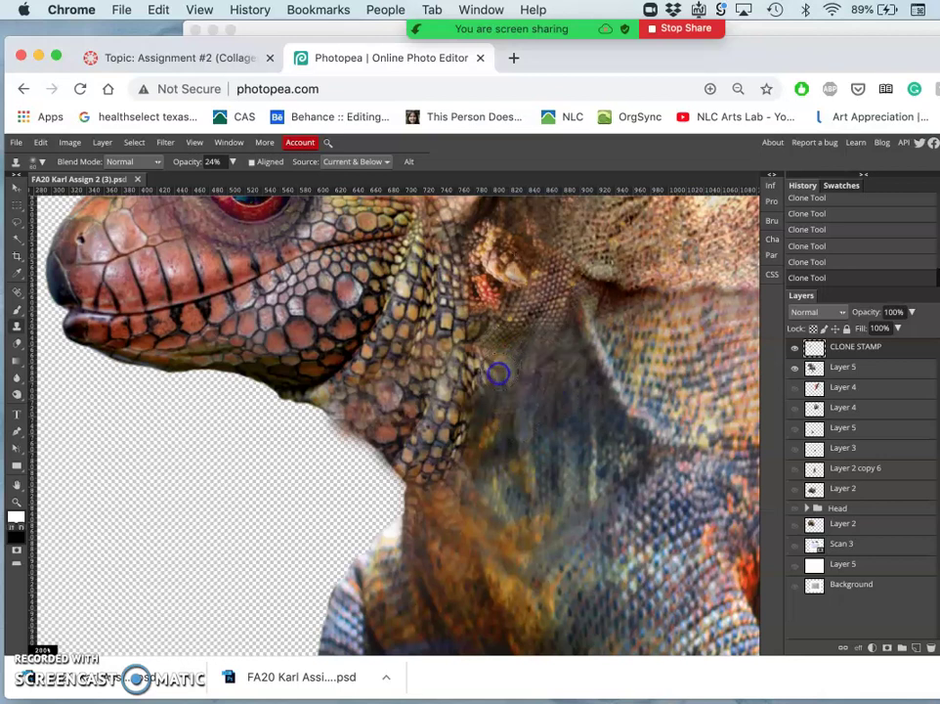
mouse_move(499, 373)
mouse_down()
mouse_move(494, 447)
mouse_move(512, 408)
mouse_move(488, 399)
mouse_move(440, 315)
mouse_move(416, 322)
mouse_move(368, 301)
mouse_move(437, 412)
mouse_move(446, 397)
mouse_move(441, 403)
mouse_up()
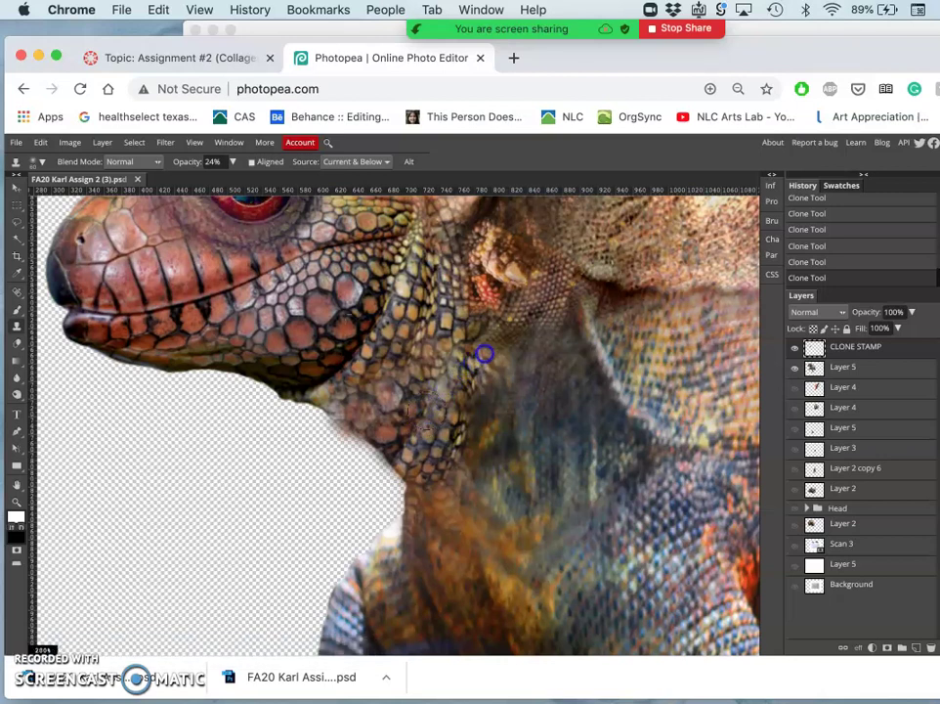
mouse_move(489, 343)
mouse_down()
mouse_move(458, 365)
mouse_move(520, 388)
mouse_move(468, 394)
mouse_move(408, 274)
mouse_move(452, 270)
mouse_move(382, 298)
mouse_move(361, 285)
mouse_move(374, 296)
mouse_move(391, 396)
mouse_move(437, 393)
mouse_up()
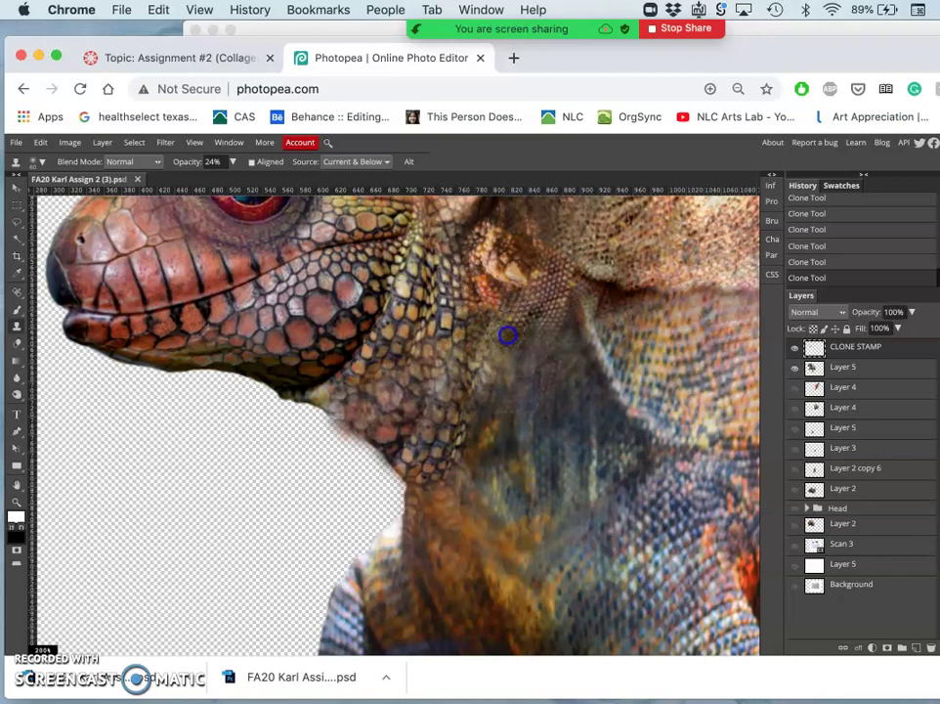
mouse_move(510, 402)
mouse_down()
mouse_move(514, 452)
mouse_move(501, 487)
mouse_move(492, 422)
mouse_up()
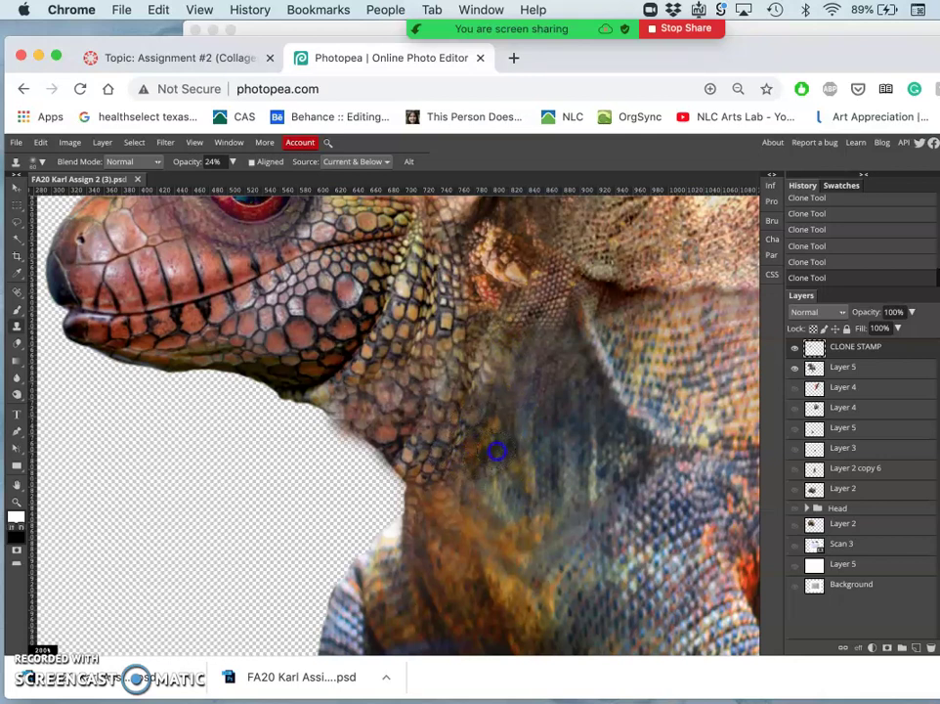
Clone orange-speckled body skin over the bright red patch behind the top of the front leg.
key(super+minus)
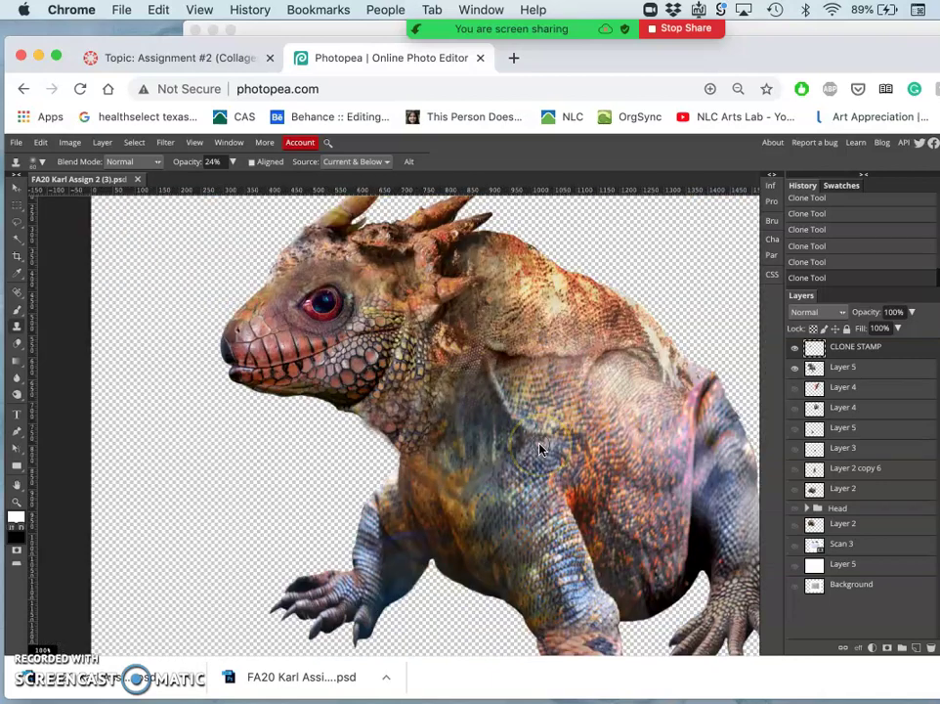
scroll(541, 450, up, 5)
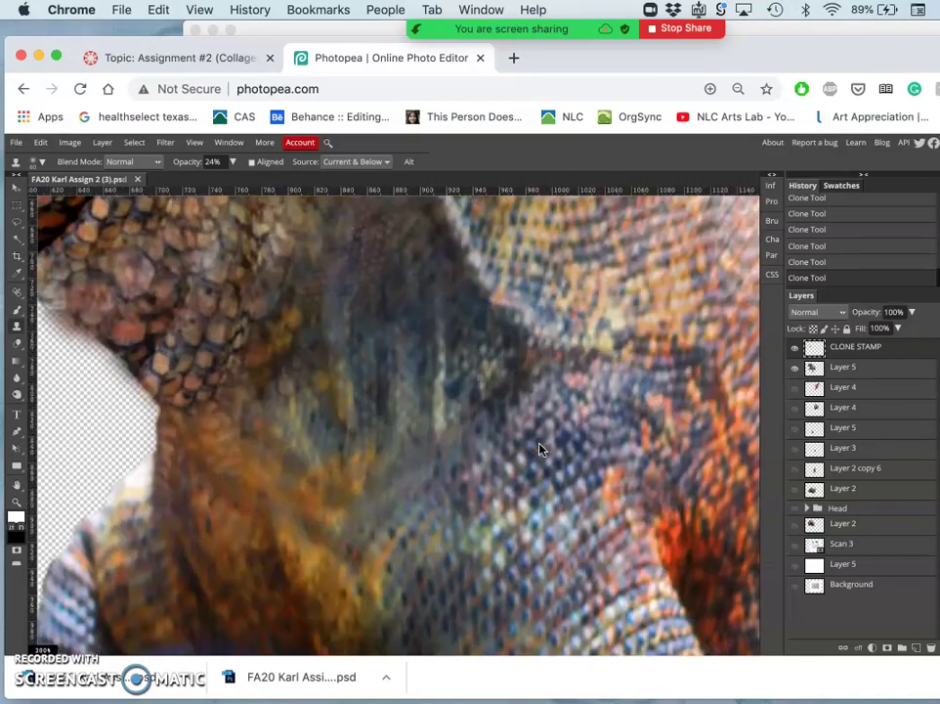
scroll(541, 450, right, 5)
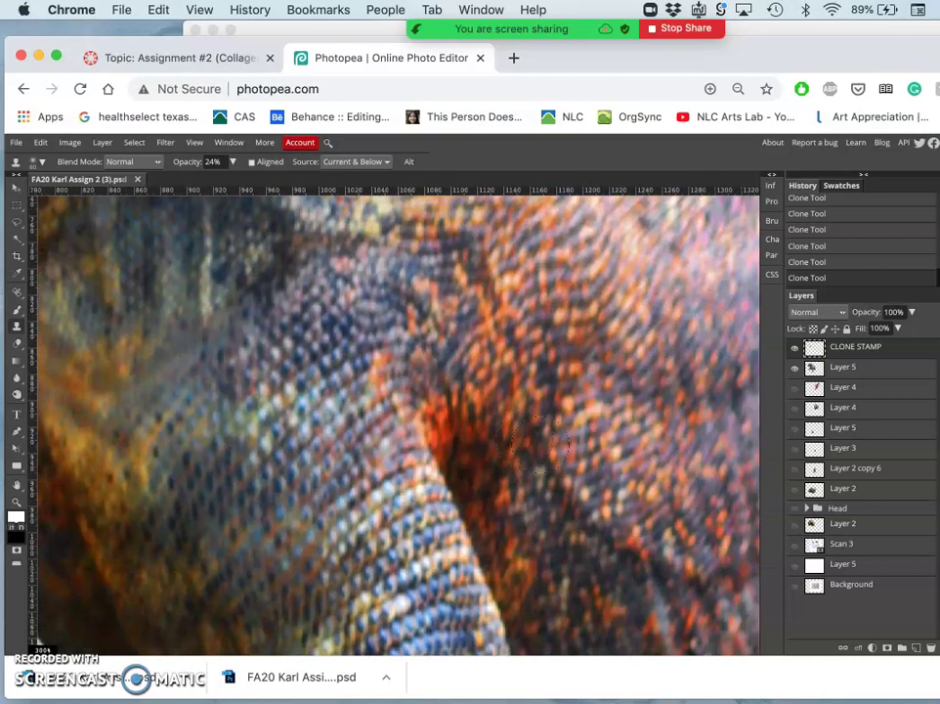
scroll(540, 446, right, 2)
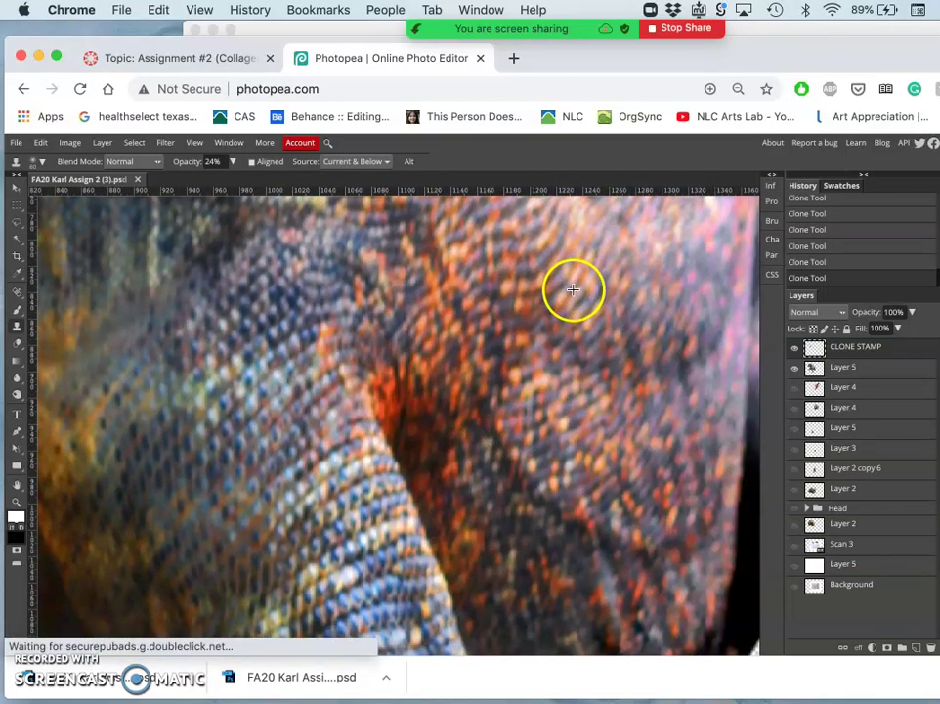
drag(413, 363, 389, 389)
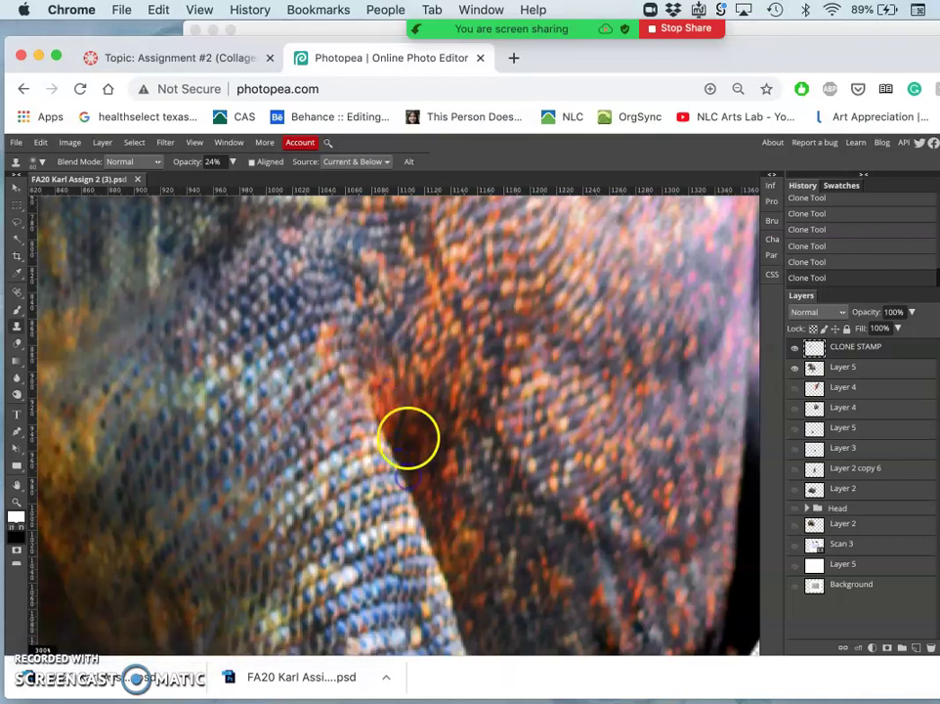
mouse_move(409, 437)
mouse_down()
mouse_move(386, 359)
mouse_move(417, 333)
mouse_move(477, 372)
mouse_move(468, 399)
mouse_move(495, 427)
mouse_move(528, 408)
mouse_move(512, 363)
mouse_up()
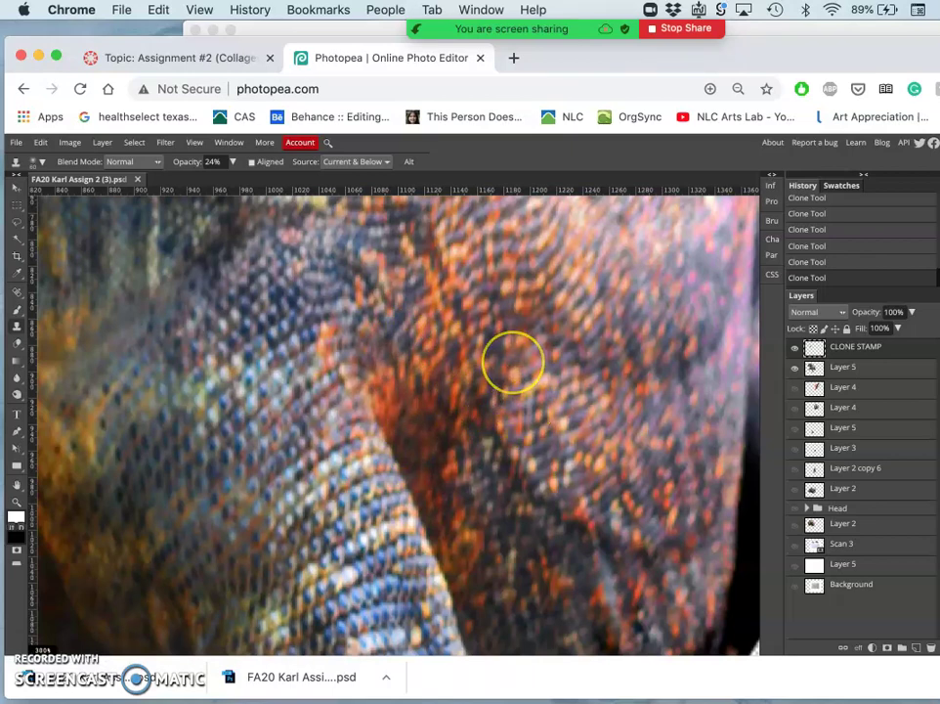
Clone blue scales from the hind leg into the black gap between the belly and that leg.
scroll(512, 362, right, 5)
scroll(512, 363, down, 2)
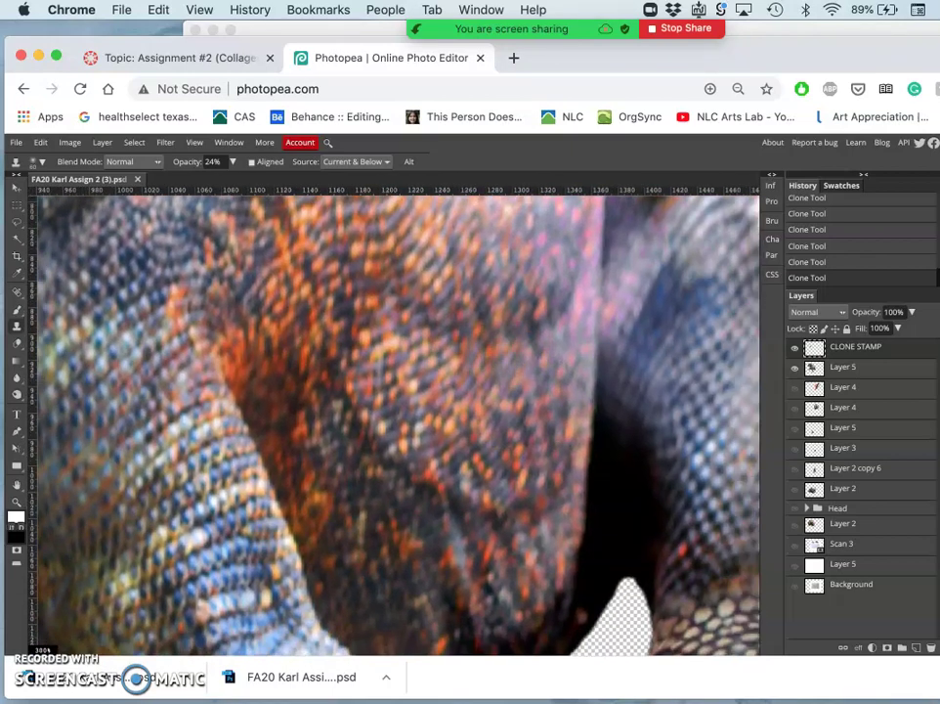
scroll(594, 250, right, 5)
scroll(594, 251, down, 2)
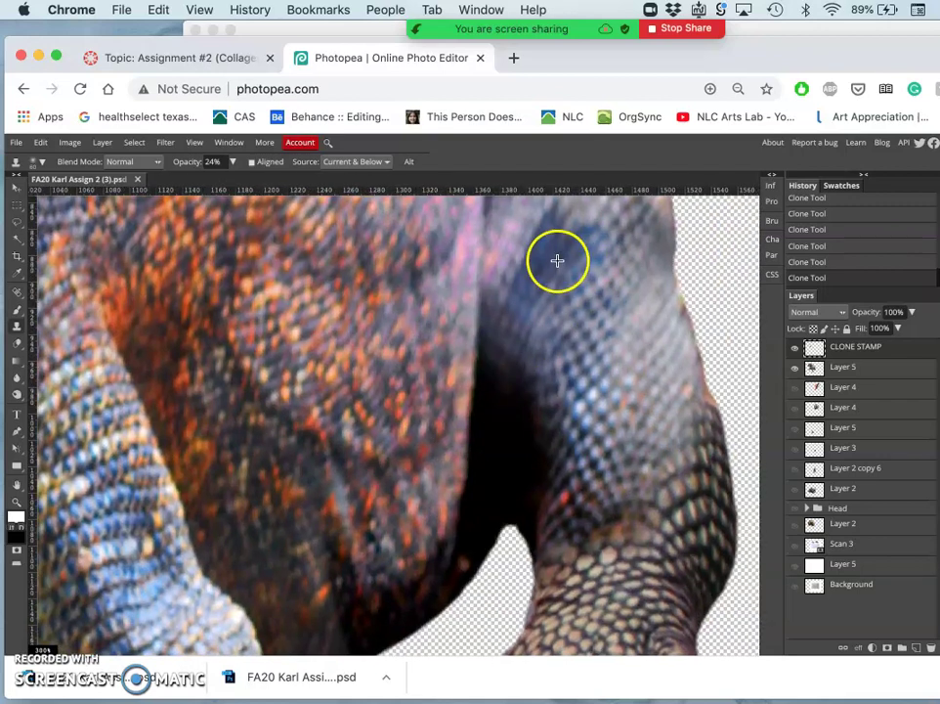
mouse_move(553, 289)
mouse_down()
mouse_move(518, 359)
mouse_move(484, 386)
mouse_up()
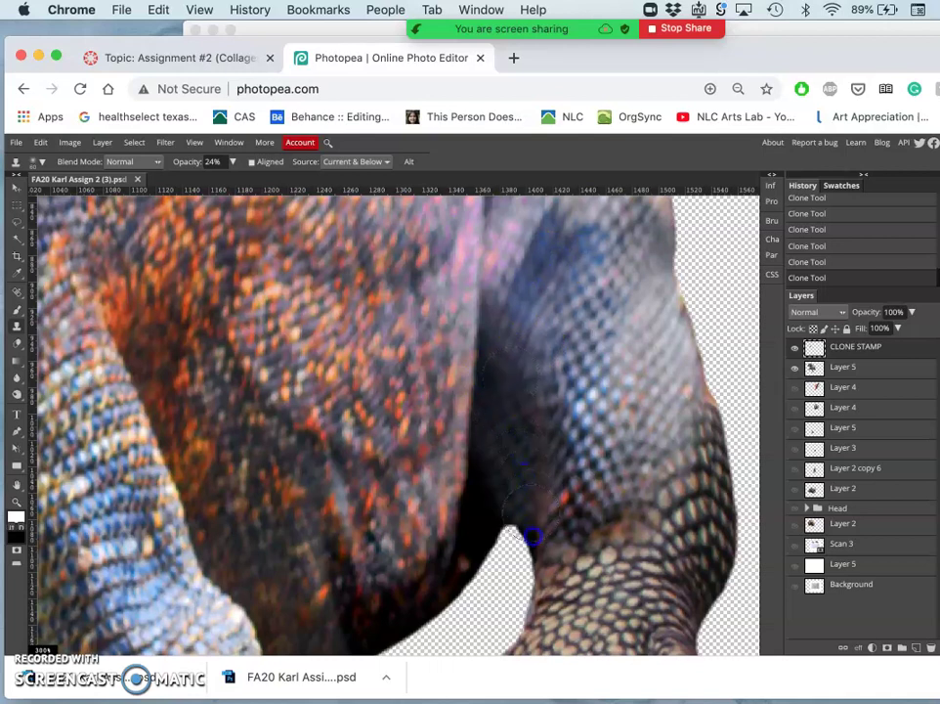
click(546, 549)
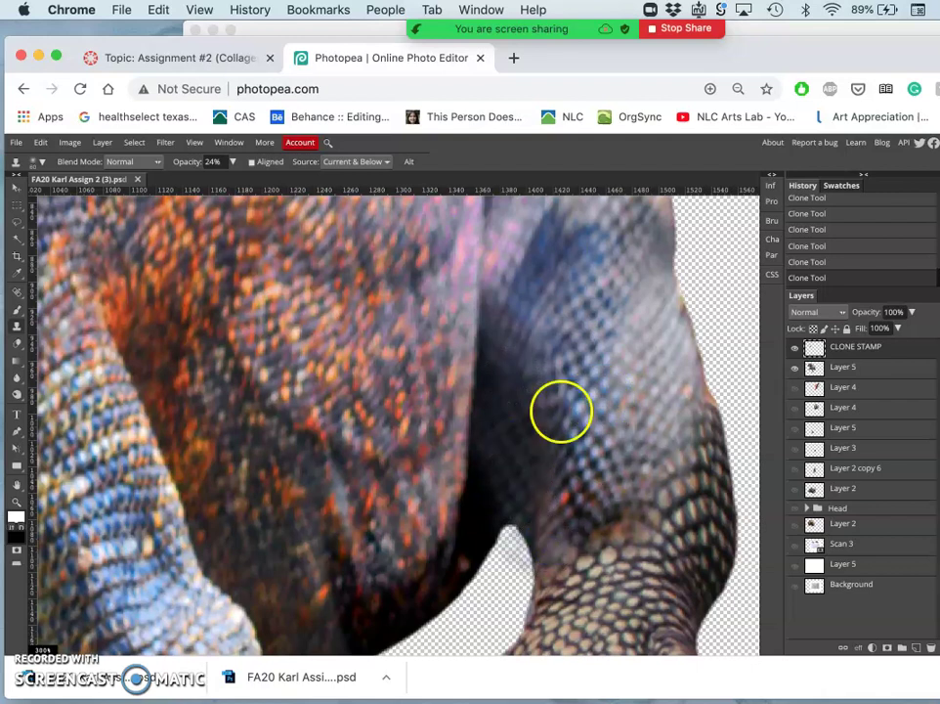
drag(493, 490, 422, 461)
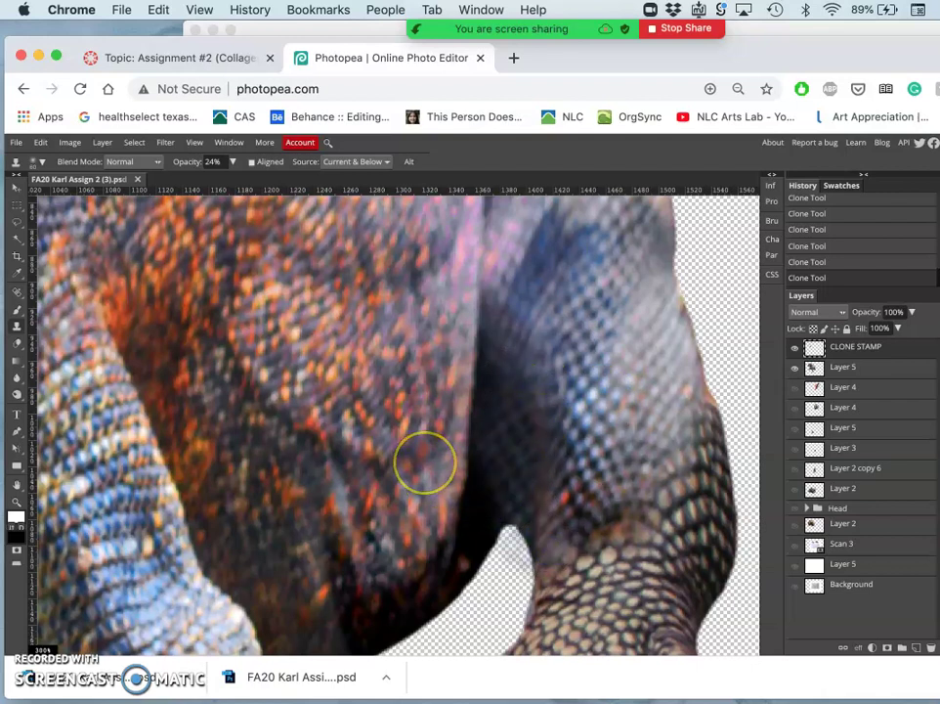
Sample the orange-speckled flank and clone its texture over the dark lower edge of the belly.
scroll(422, 462, down, 4)
scroll(390, 315, down, 1)
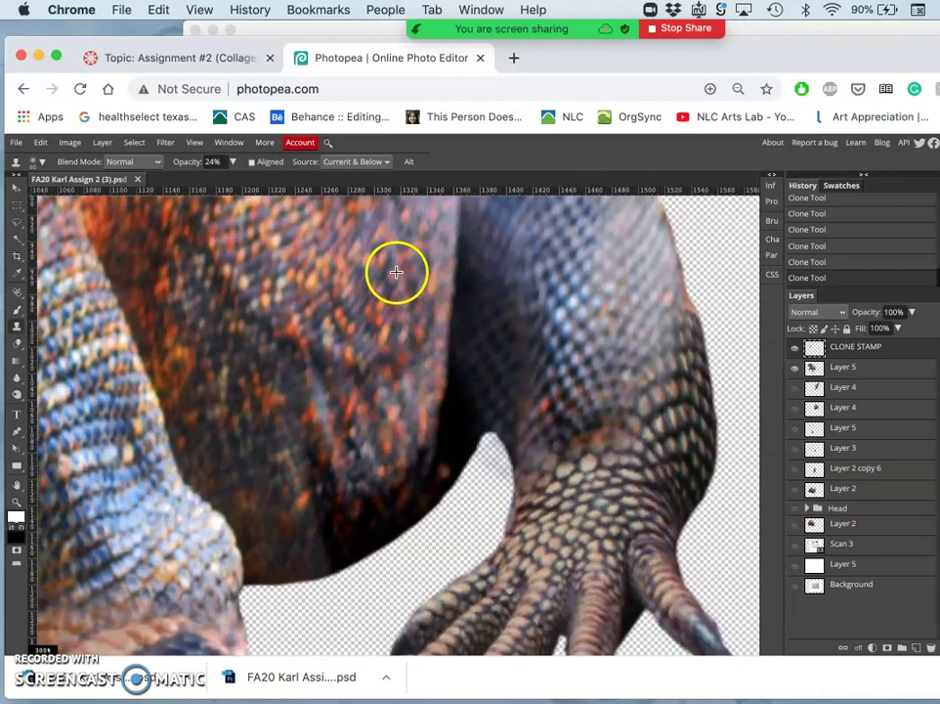
alt+click(397, 273)
drag(452, 406, 453, 409)
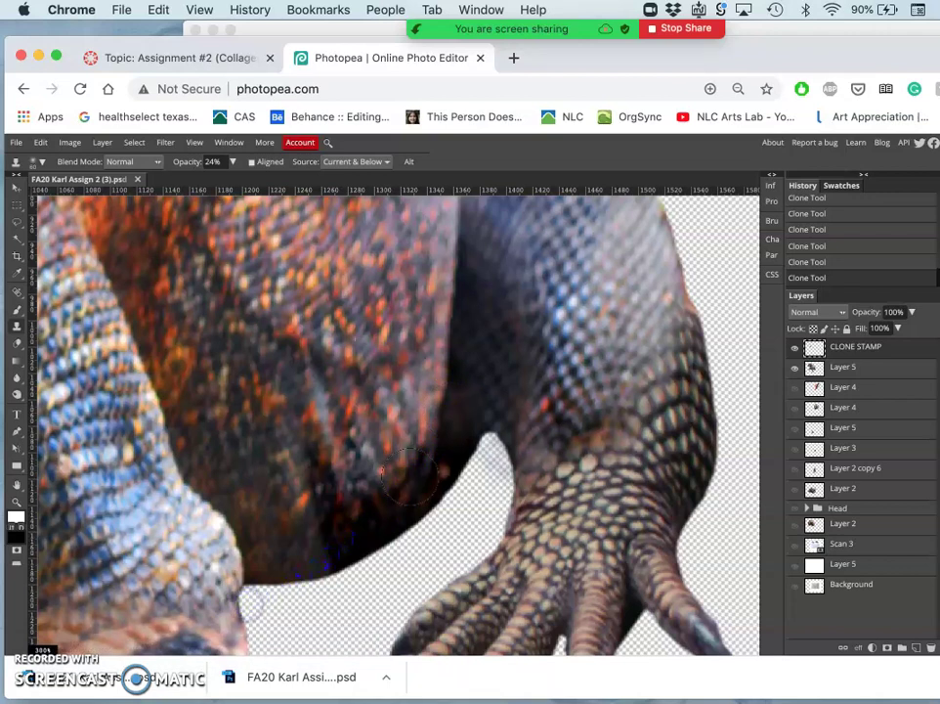
Clone speckled skin over the belly's dark rear edge, and erase the excess cloning beside the gap to the hind leg.
mouse_move(410, 476)
mouse_down()
mouse_move(247, 611)
mouse_move(362, 510)
mouse_move(385, 509)
mouse_up()
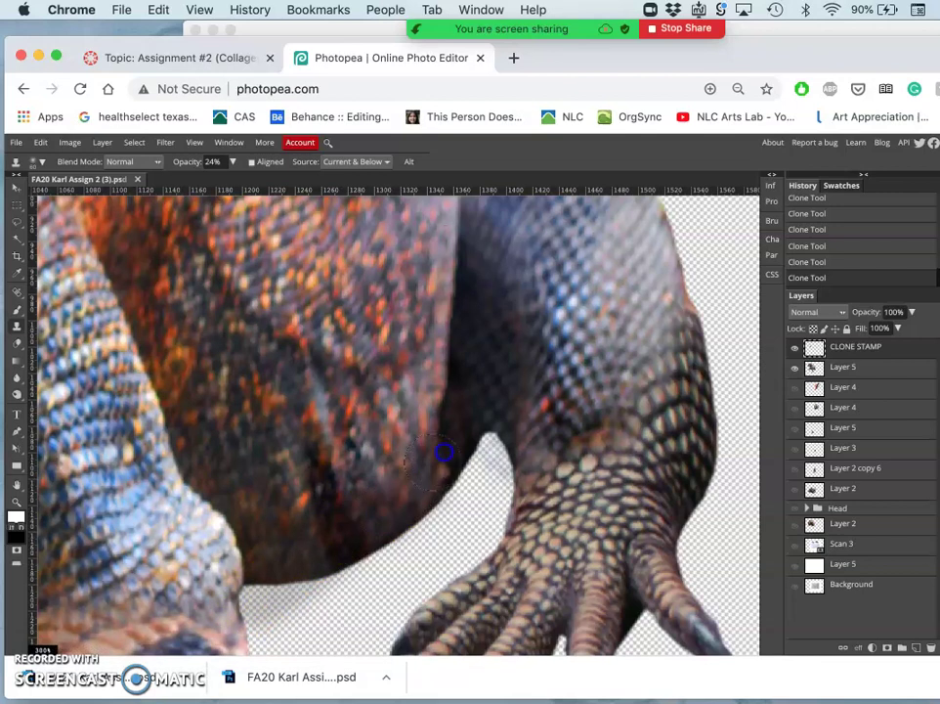
drag(444, 452, 448, 375)
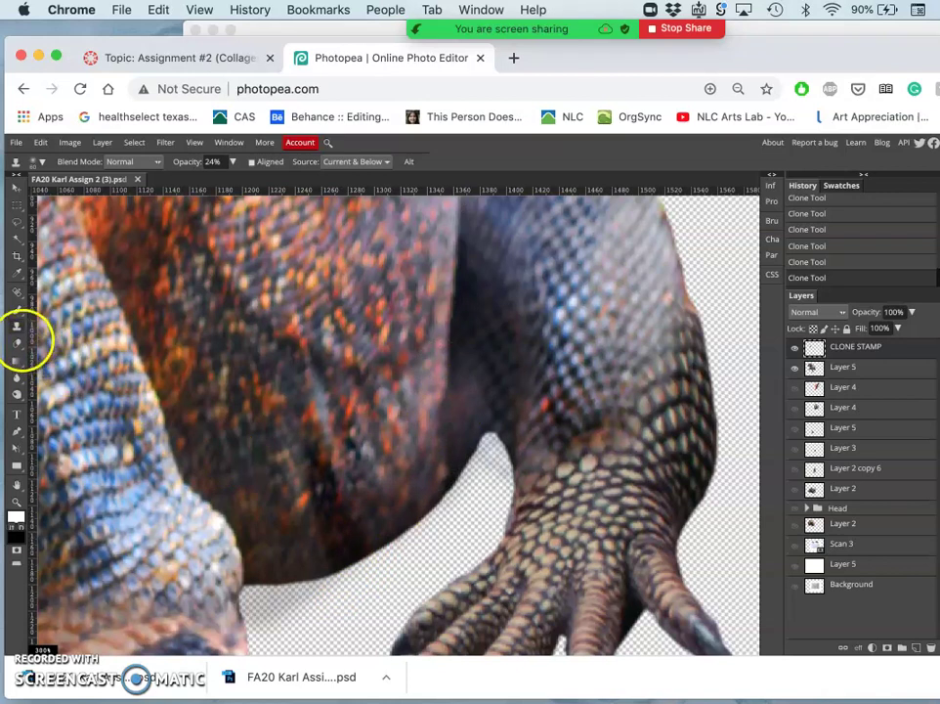
click(18, 343)
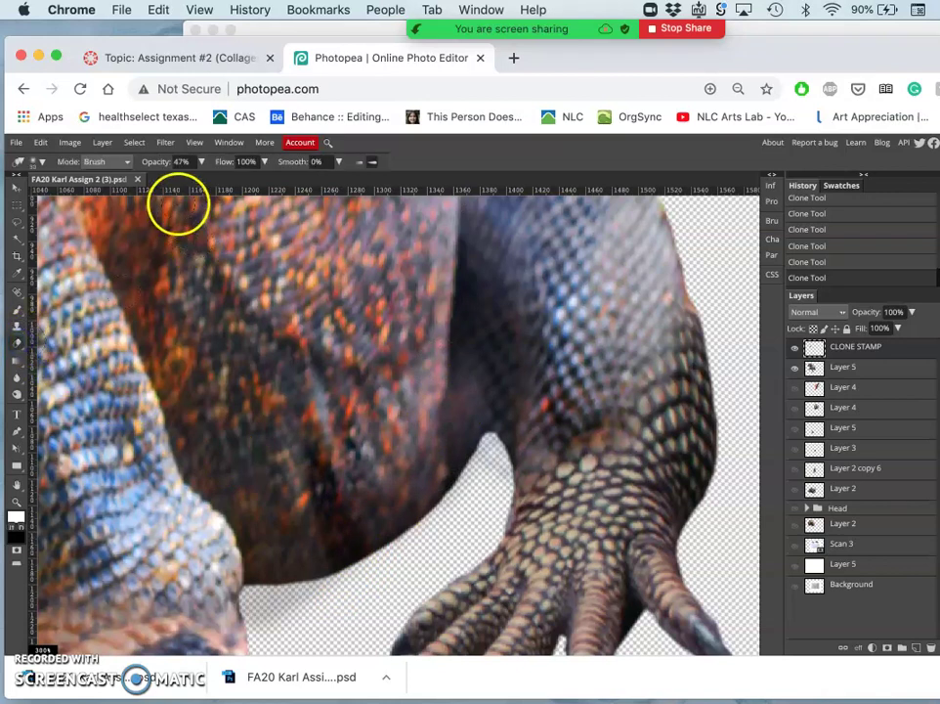
click(476, 428)
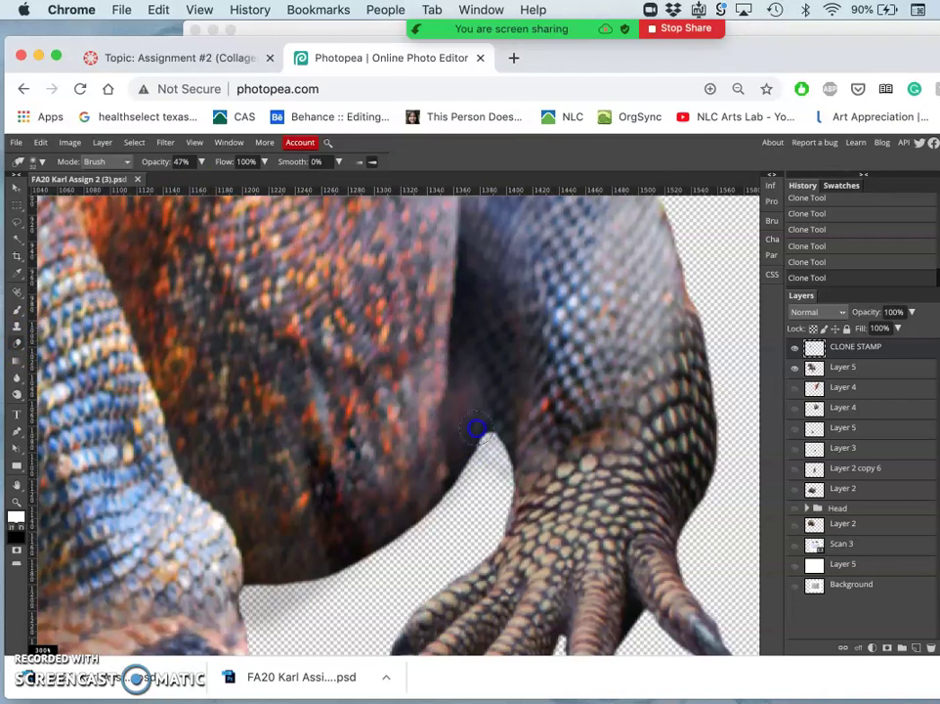
drag(473, 393, 471, 409)
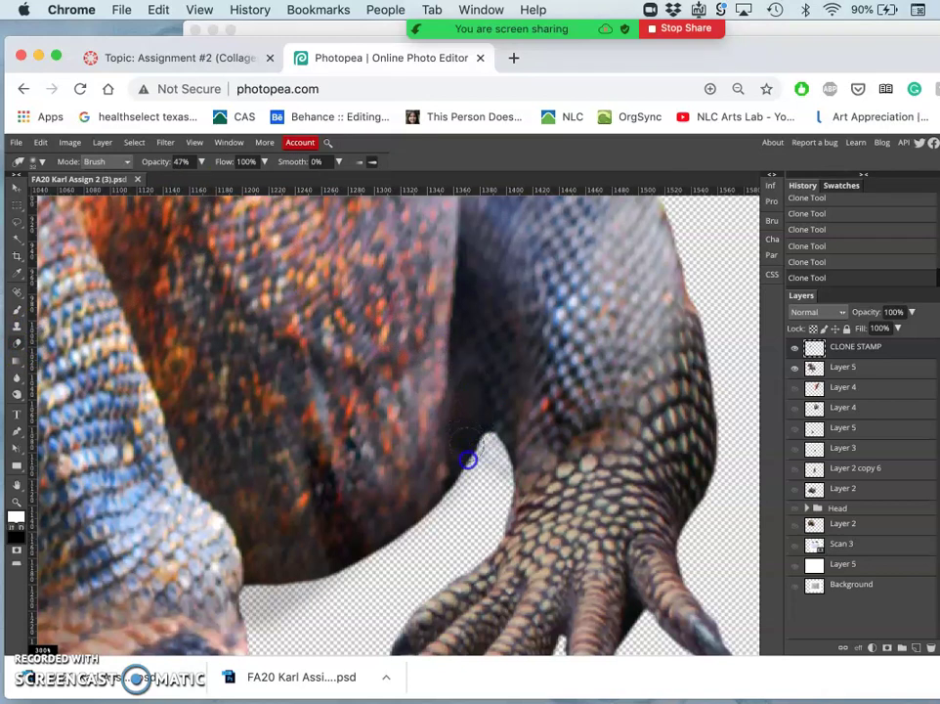
drag(469, 464, 486, 498)
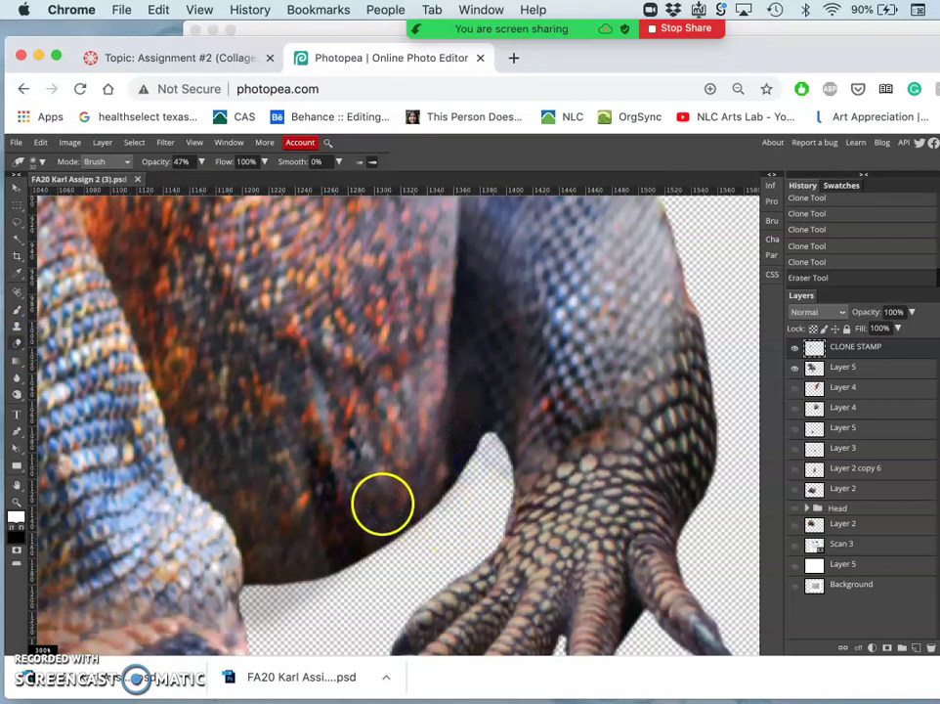
Sample the blue scales on the hind leg and clone them over the brownish patch just above its foot.
scroll(368, 516, right, 2)
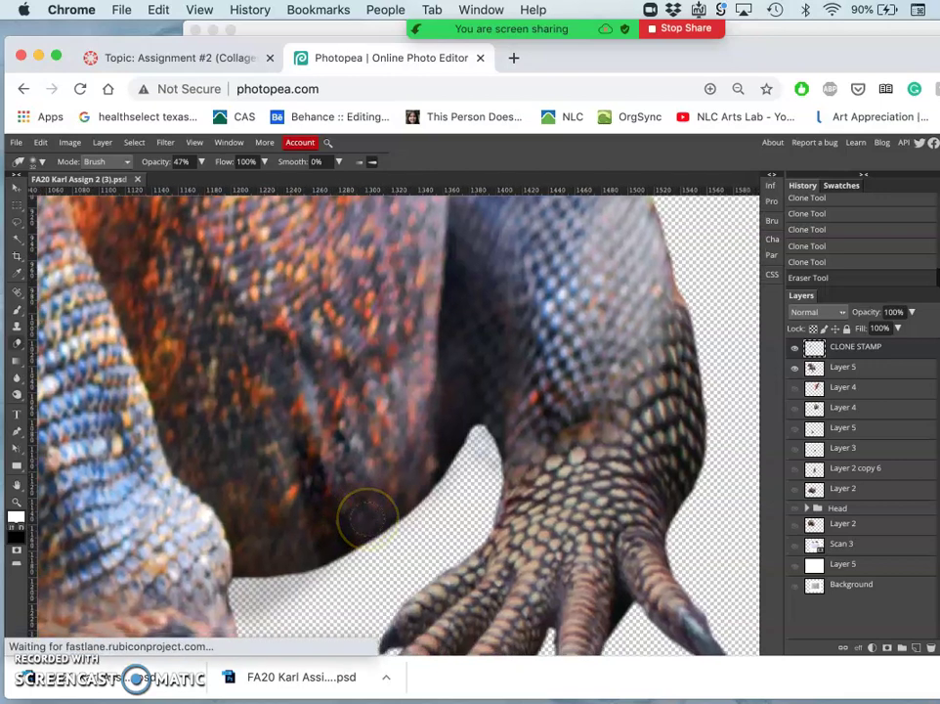
scroll(368, 516, up, 3)
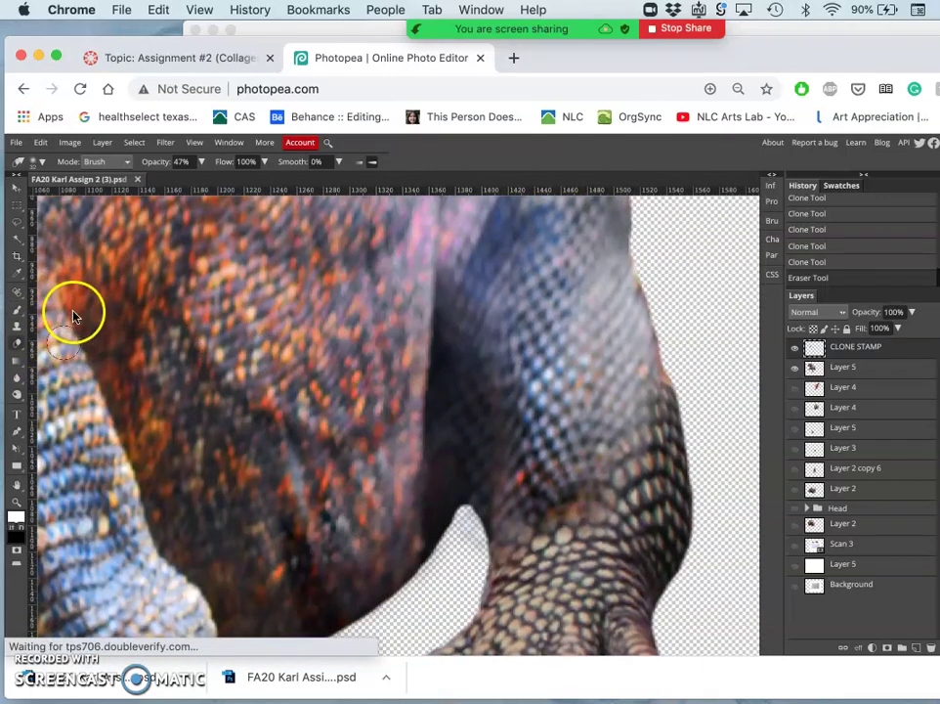
click(16, 328)
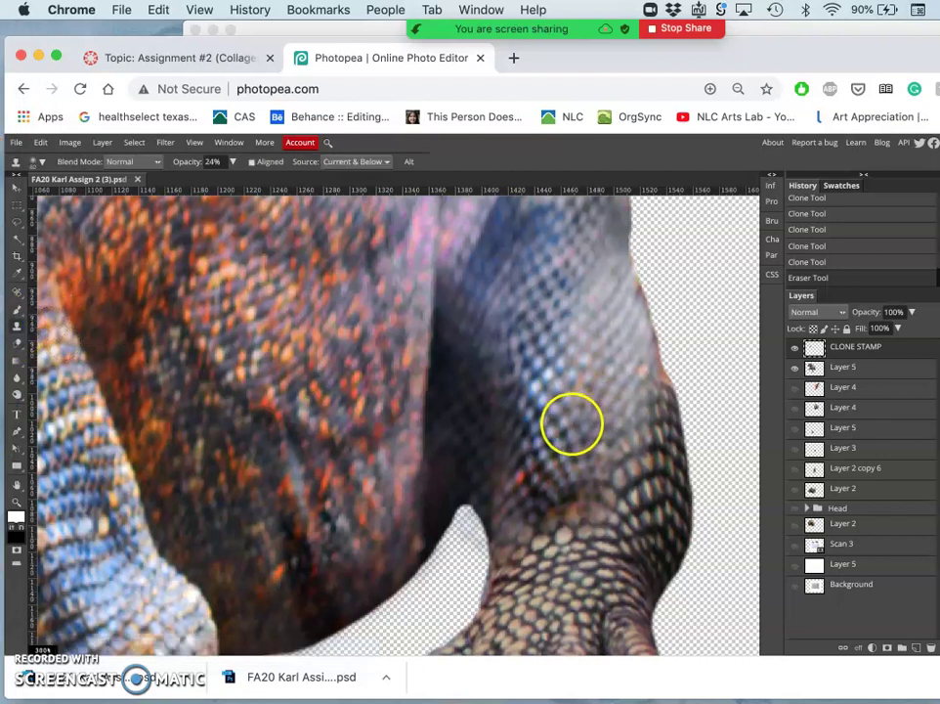
alt+click(572, 423)
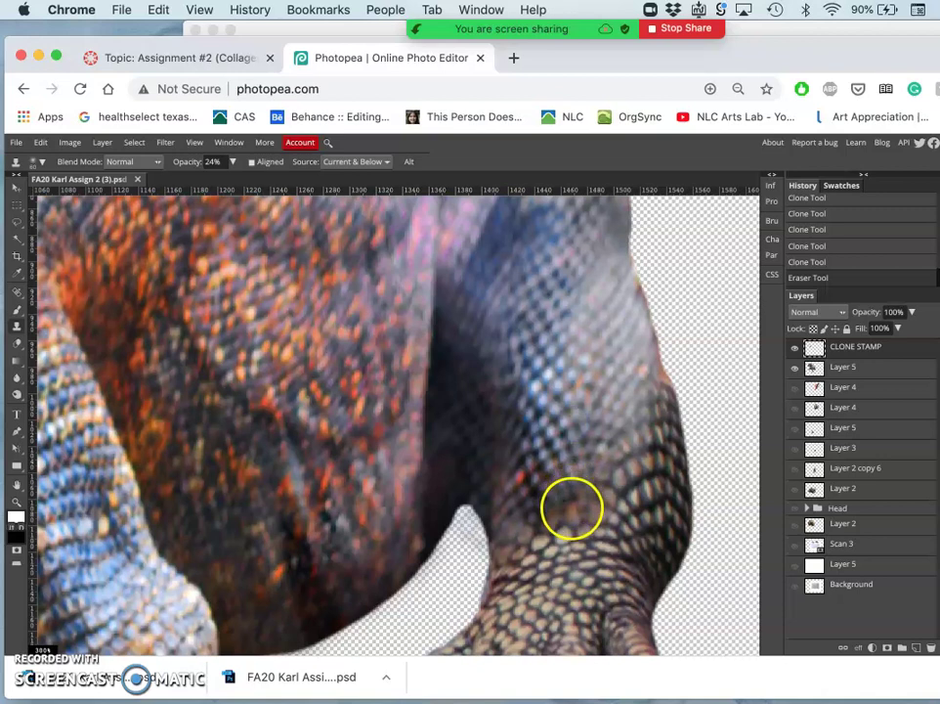
click(572, 511)
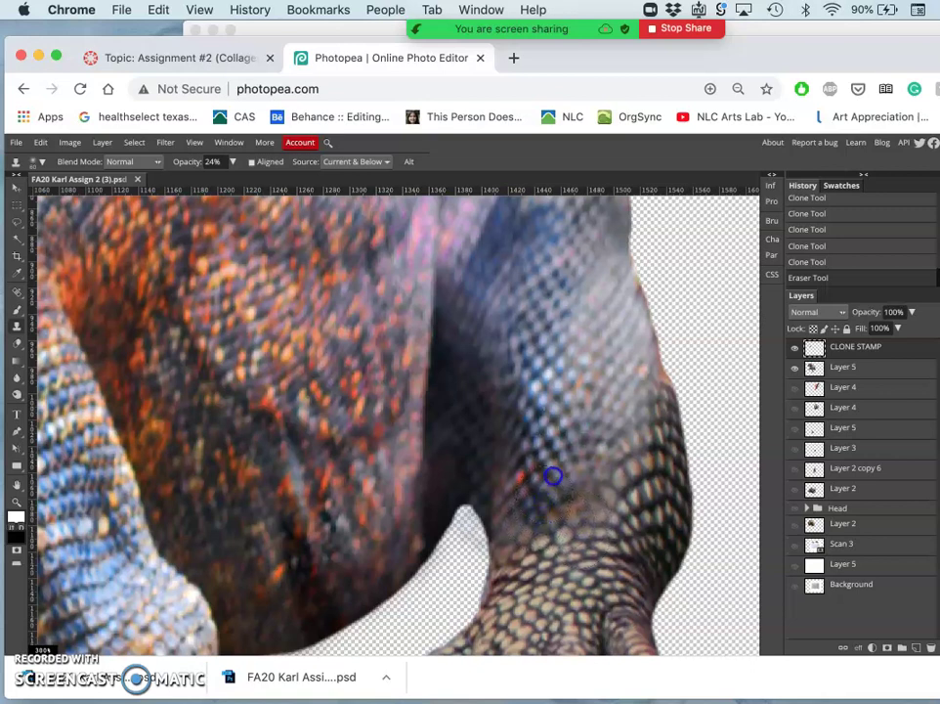
mouse_move(567, 552)
mouse_down()
mouse_move(571, 562)
mouse_move(599, 504)
mouse_move(603, 368)
mouse_up()
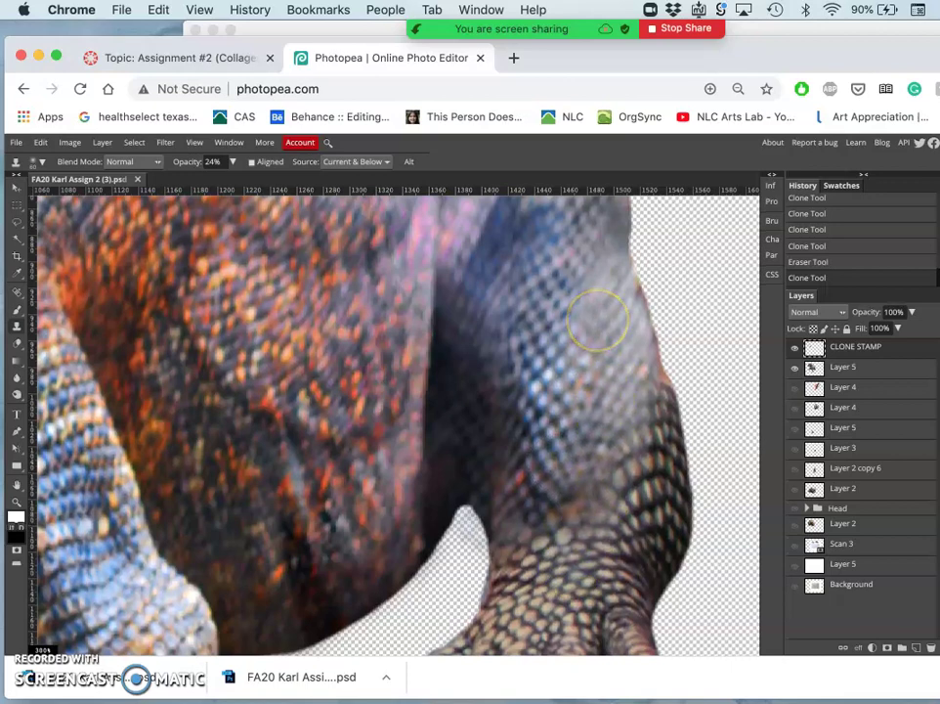
Sample the orange-speckled upper flank and clone it over the notch where the back meets the hind leg.
scroll(597, 317, up, 5)
scroll(395, 422, up, 5)
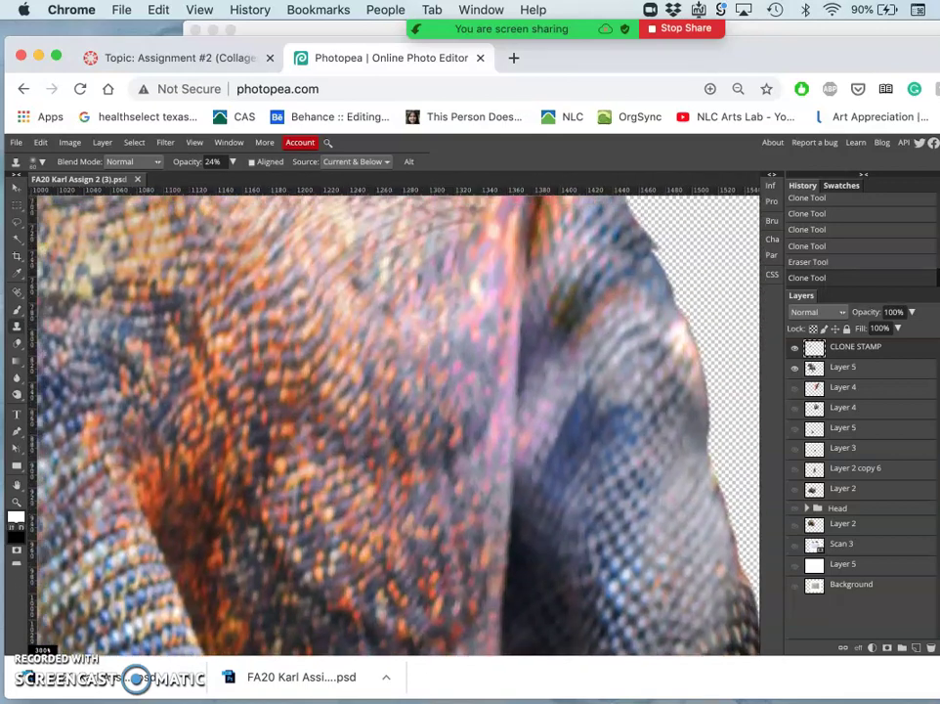
scroll(626, 288, up, 4)
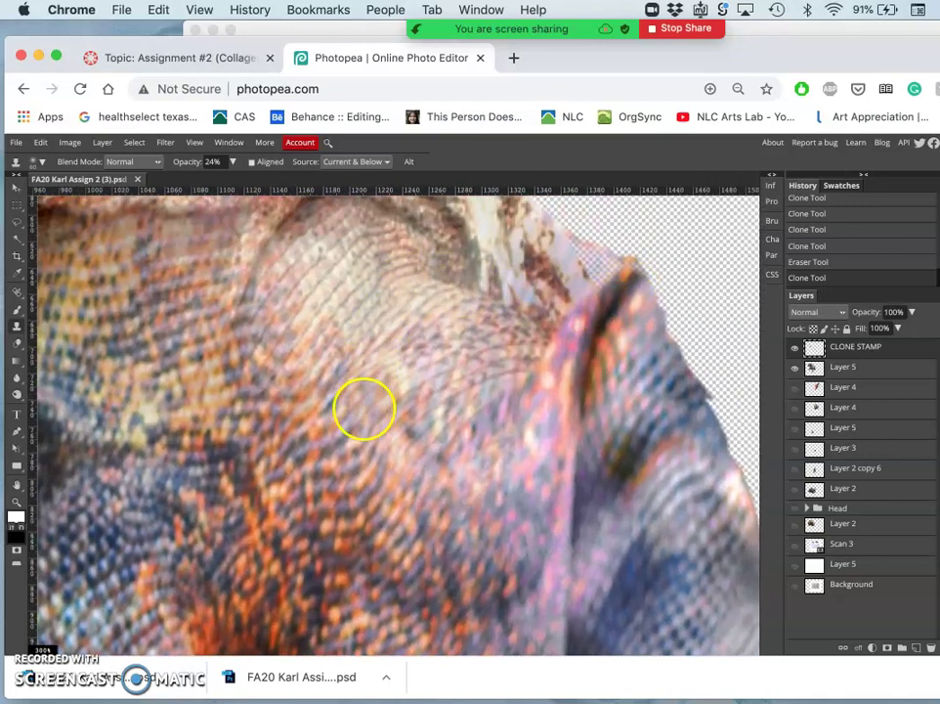
alt+click(364, 409)
mouse_move(443, 344)
mouse_down()
mouse_move(560, 294)
mouse_move(566, 277)
mouse_move(543, 244)
mouse_up()
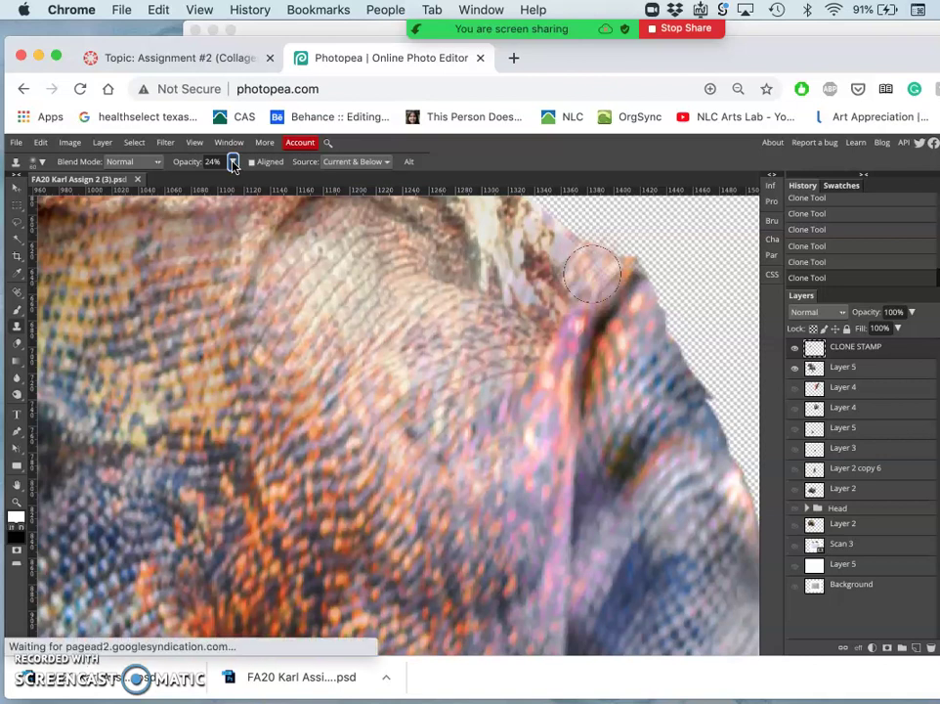
Raise the clone opacity to 100% and cover the reddish-white patch at the rear of the back with flank skin.
click(232, 163)
click(196, 182)
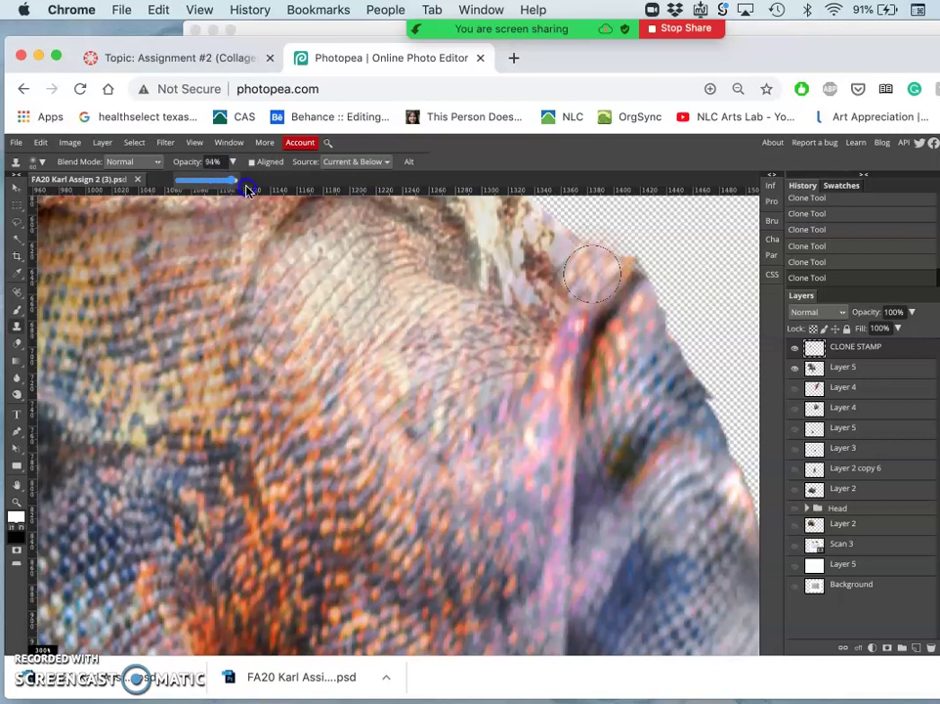
mouse_move(466, 334)
mouse_down()
mouse_move(528, 393)
mouse_move(487, 409)
mouse_move(497, 362)
mouse_move(562, 275)
mouse_move(557, 261)
mouse_move(578, 278)
mouse_up()
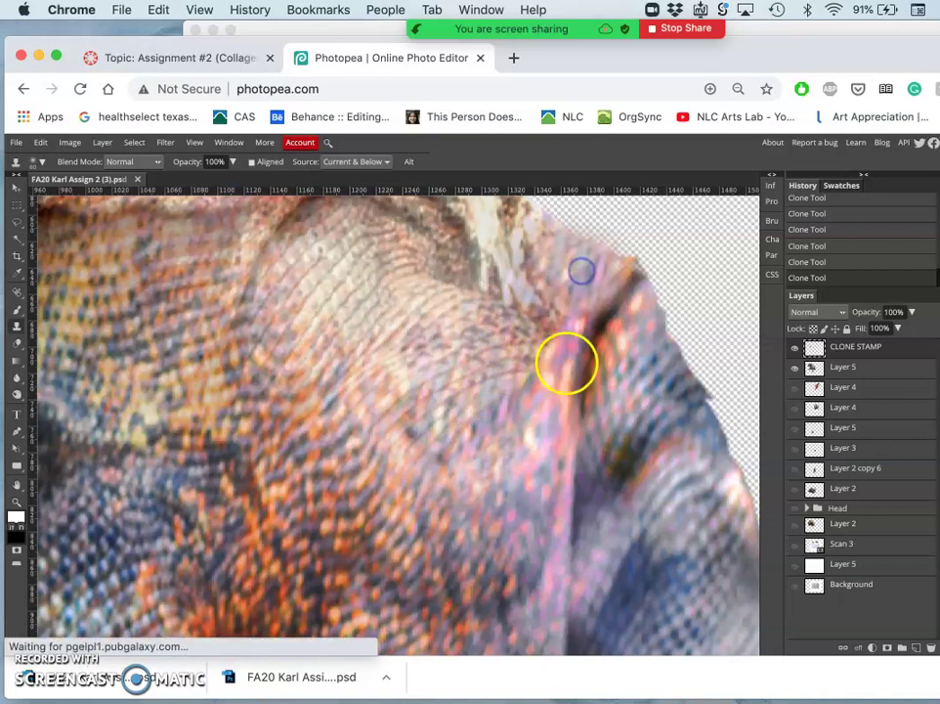
mouse_move(567, 361)
mouse_down()
mouse_move(548, 400)
mouse_move(486, 404)
mouse_up()
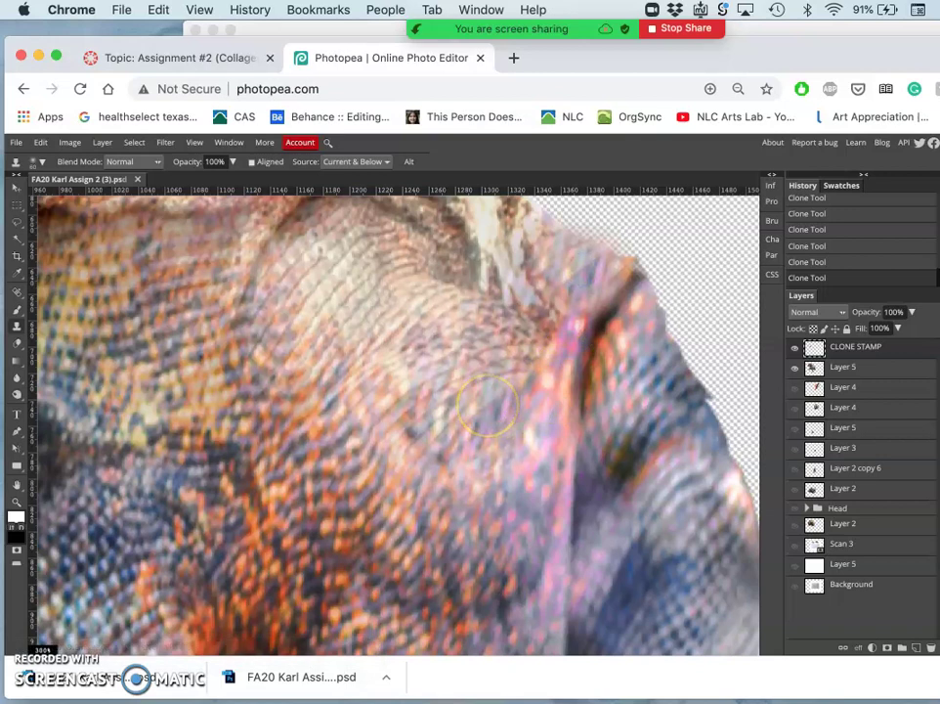
Lower the clone opacity to 41% and clone flank skin over the dark crease and spots at the top of the hind leg.
scroll(487, 404, up, 3)
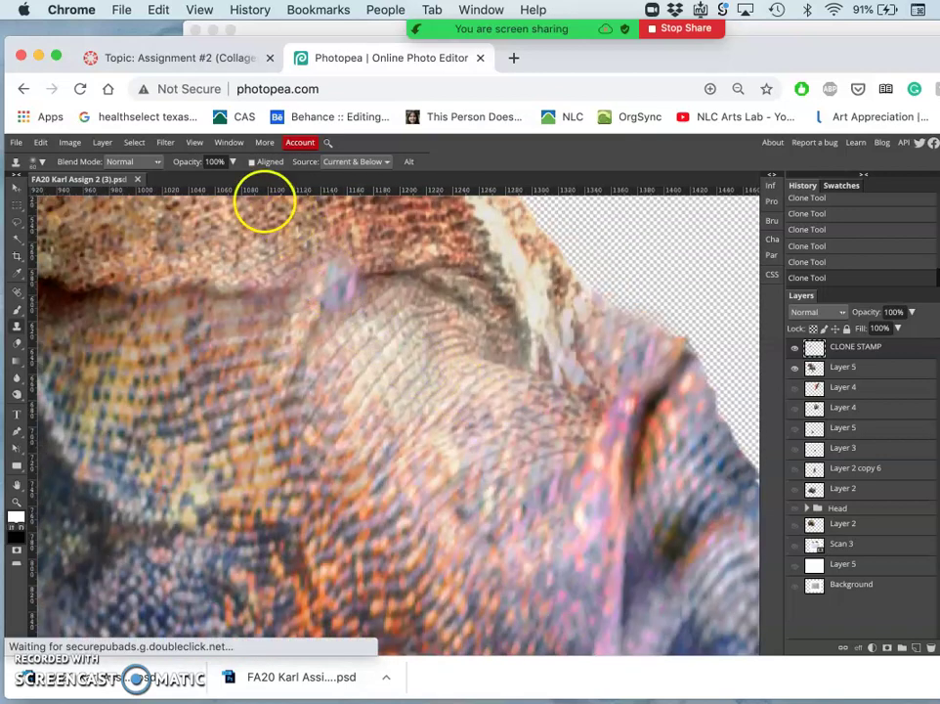
click(234, 163)
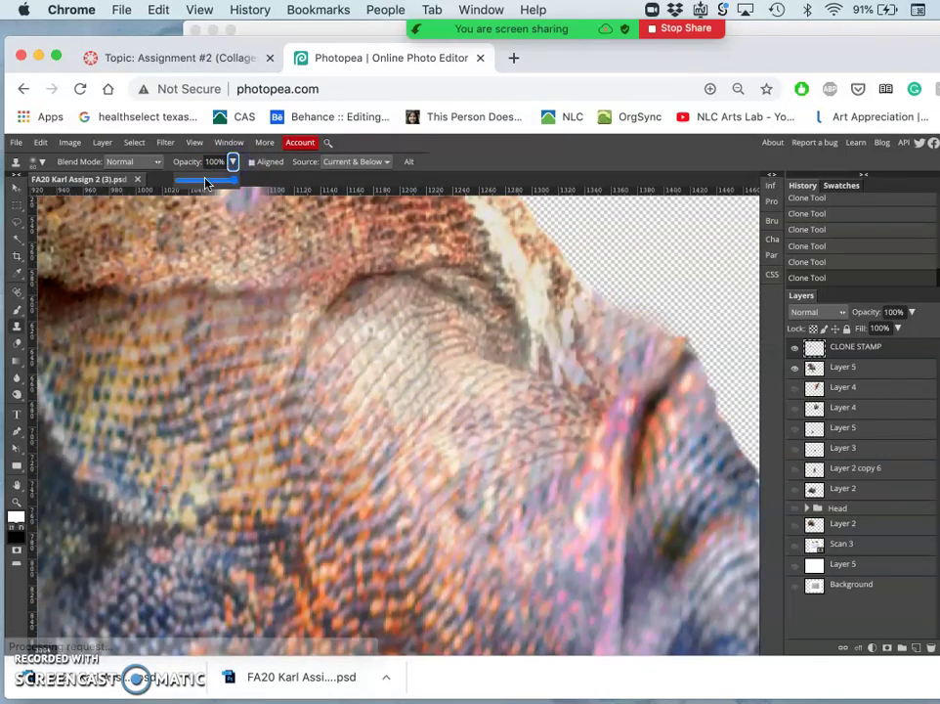
click(201, 180)
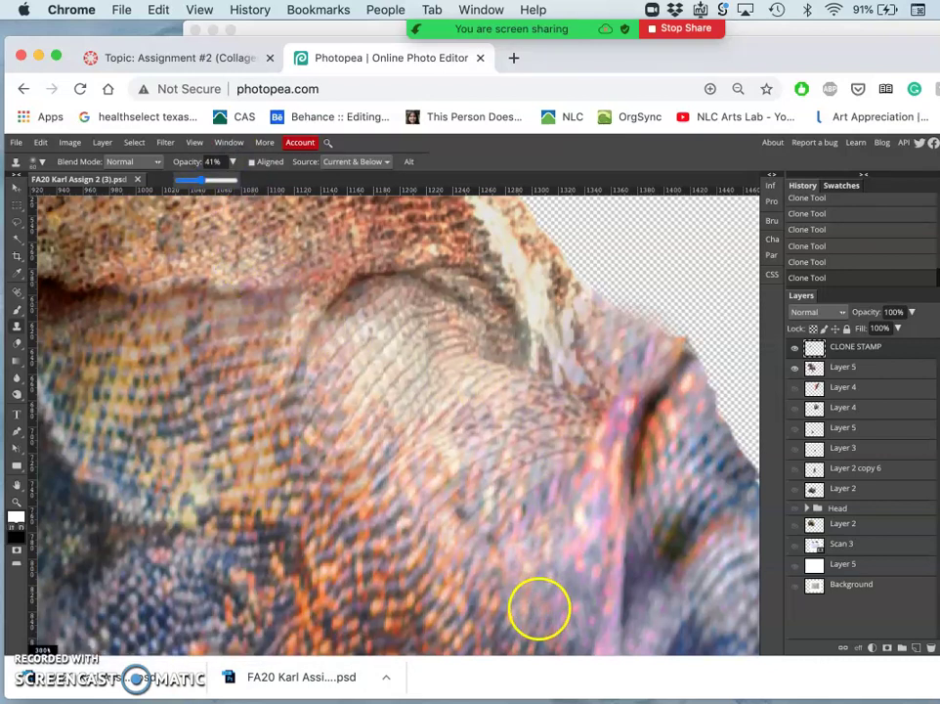
drag(539, 608, 641, 467)
drag(657, 419, 666, 403)
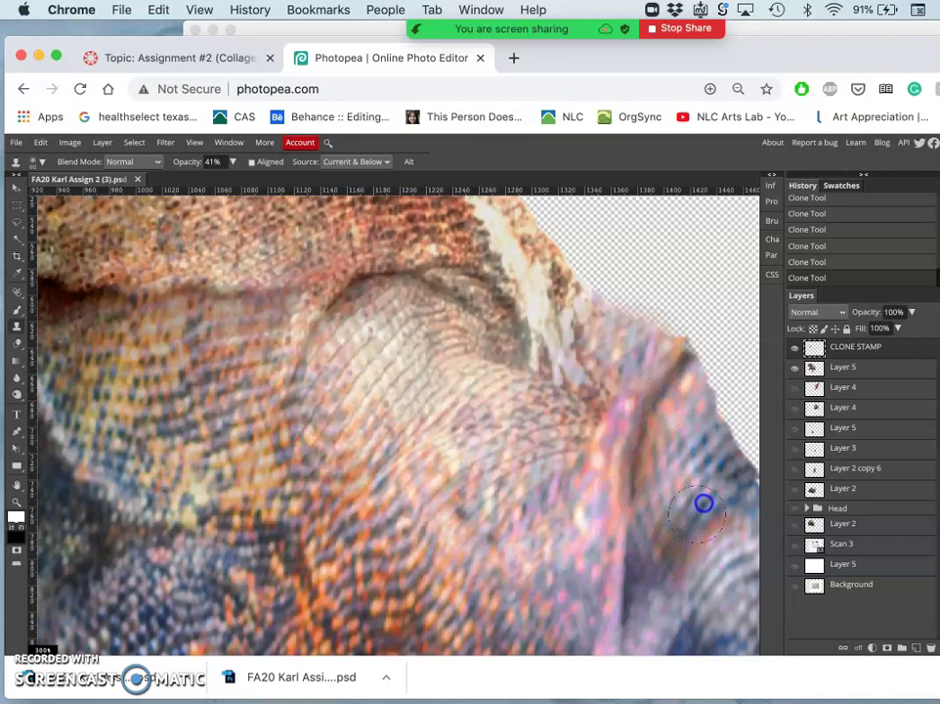
mouse_move(635, 577)
mouse_down()
mouse_move(630, 621)
mouse_move(651, 595)
mouse_move(620, 651)
mouse_up()
Clone body skin over the pale stripe along the rear of the back, and erase the cloning that spills past the outline.
key(super+minus)
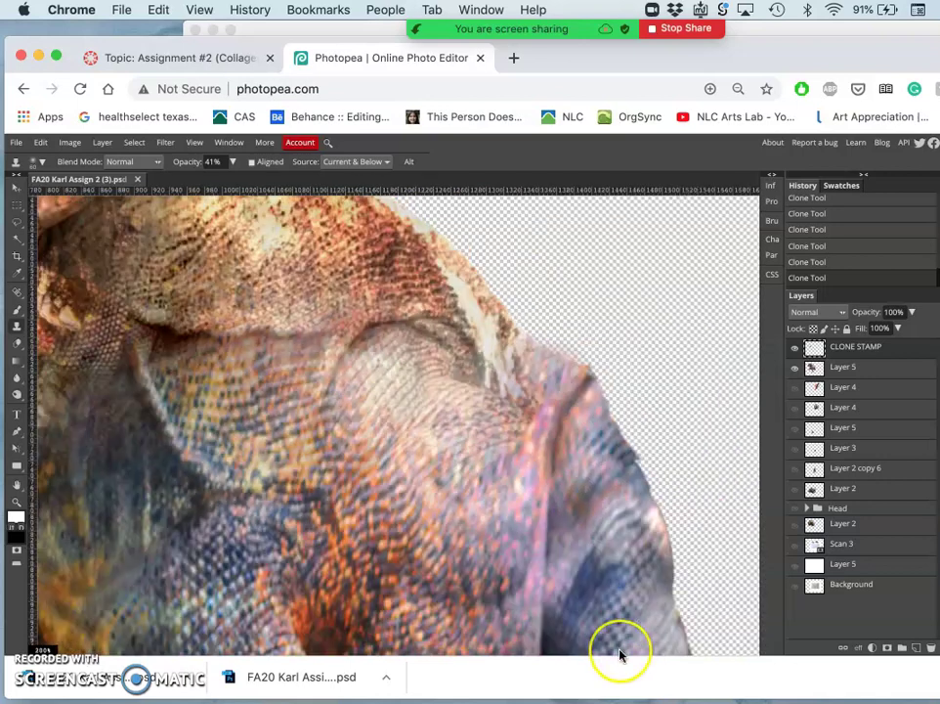
key(super+minus)
mouse_move(539, 481)
mouse_down()
mouse_move(470, 454)
mouse_move(438, 354)
mouse_move(384, 424)
mouse_move(399, 491)
mouse_move(391, 521)
mouse_move(404, 399)
mouse_move(418, 380)
mouse_move(377, 529)
mouse_up()
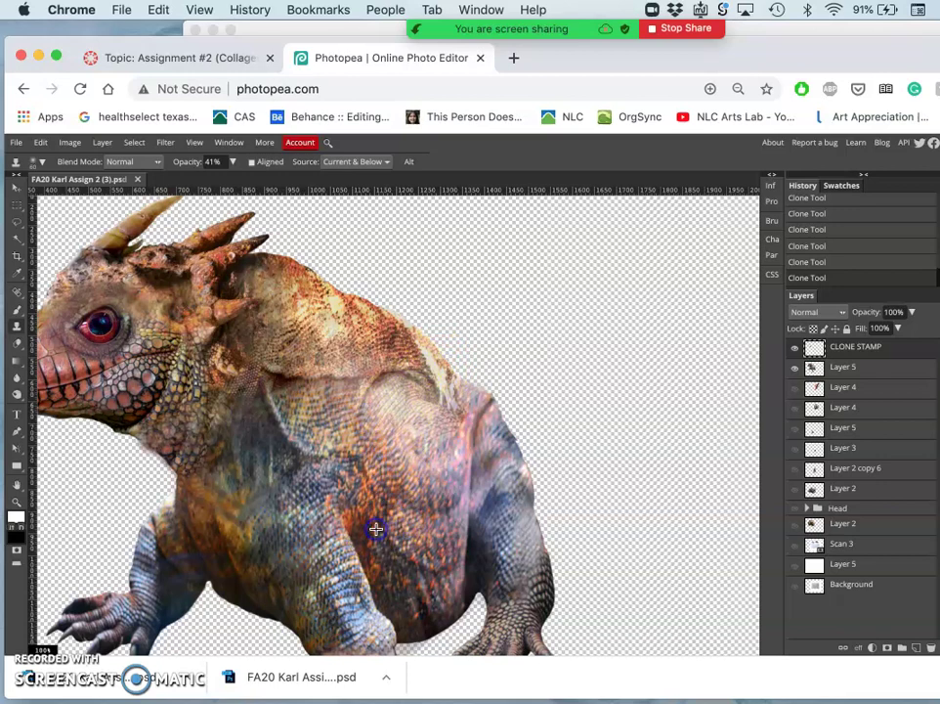
mouse_move(436, 377)
mouse_down()
mouse_move(415, 340)
mouse_move(462, 417)
mouse_up()
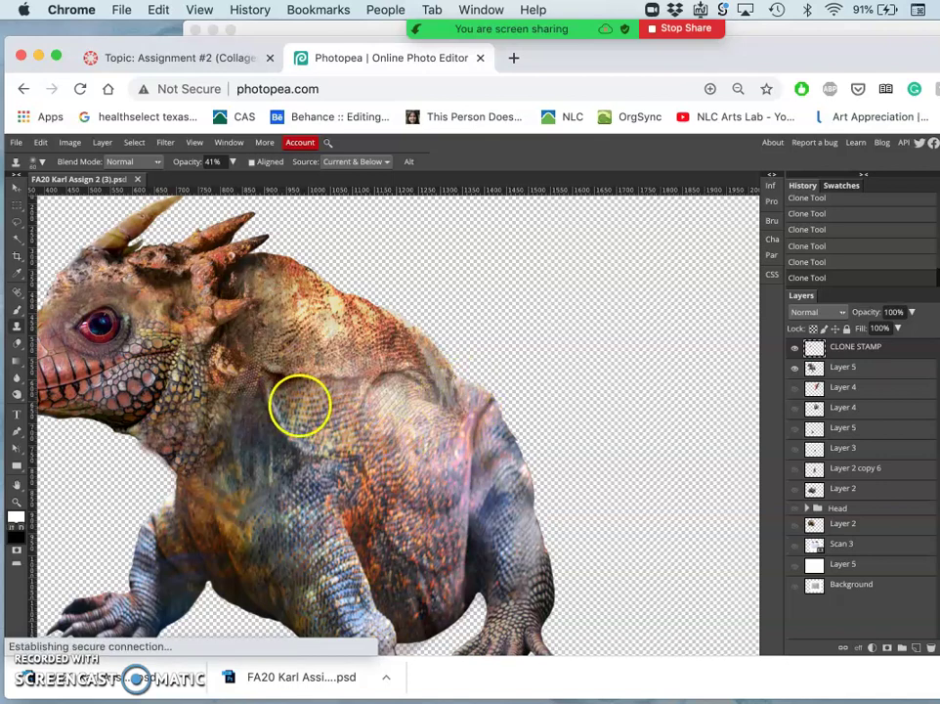
mouse_move(438, 404)
mouse_down()
mouse_move(483, 474)
mouse_move(491, 527)
mouse_move(494, 510)
mouse_up()
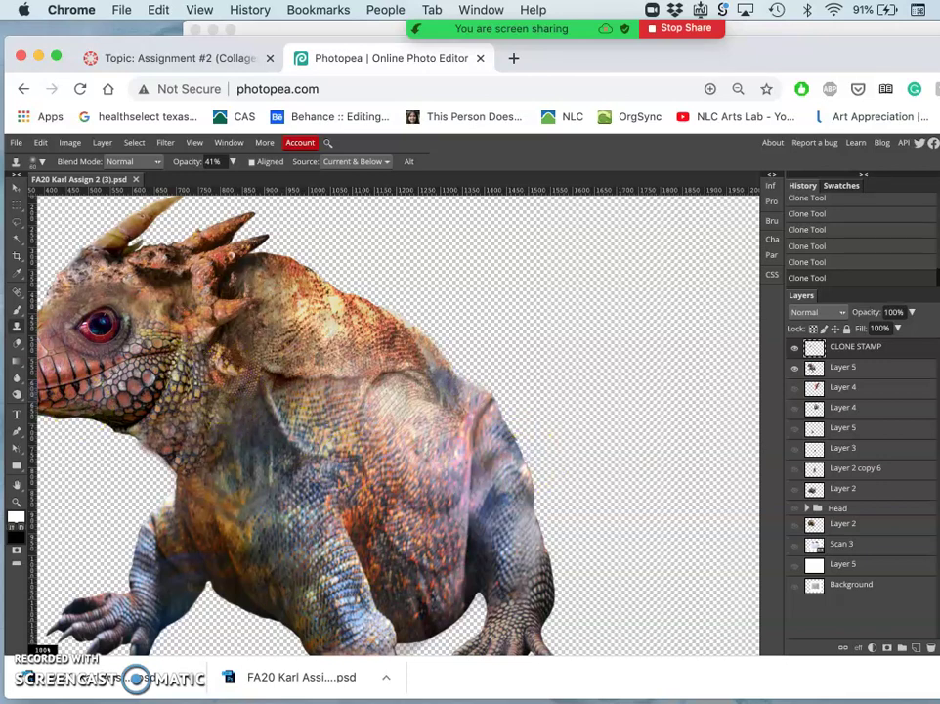
click(15, 347)
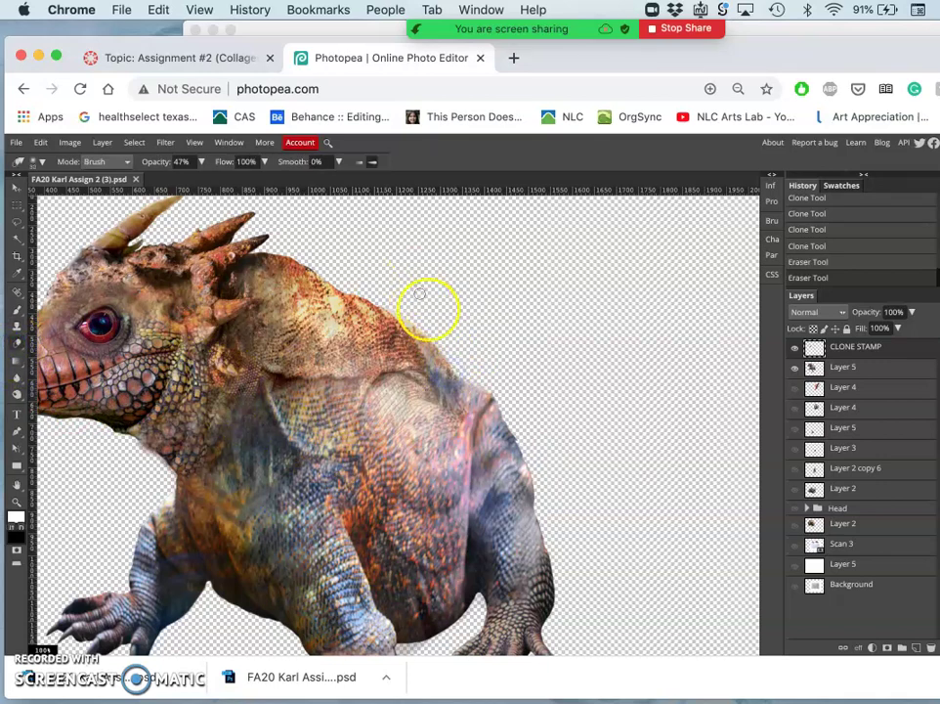
Compare the whole creature with and without the CLONE STAMP layer, leaving that layer visible.
scroll(479, 349, down, 1)
scroll(479, 349, left, 1)
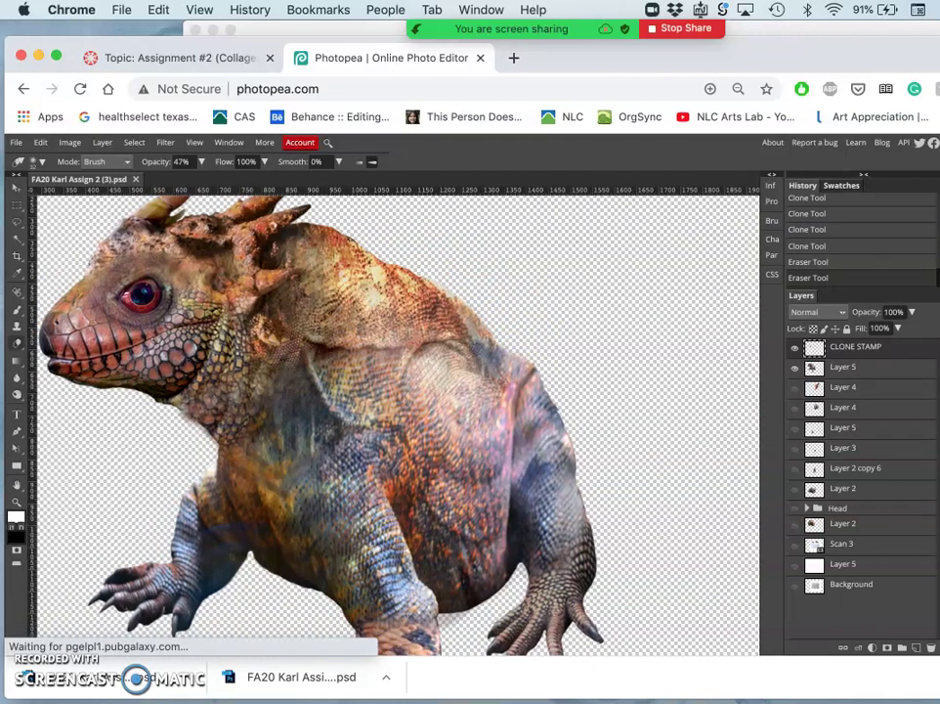
key(super+minus)
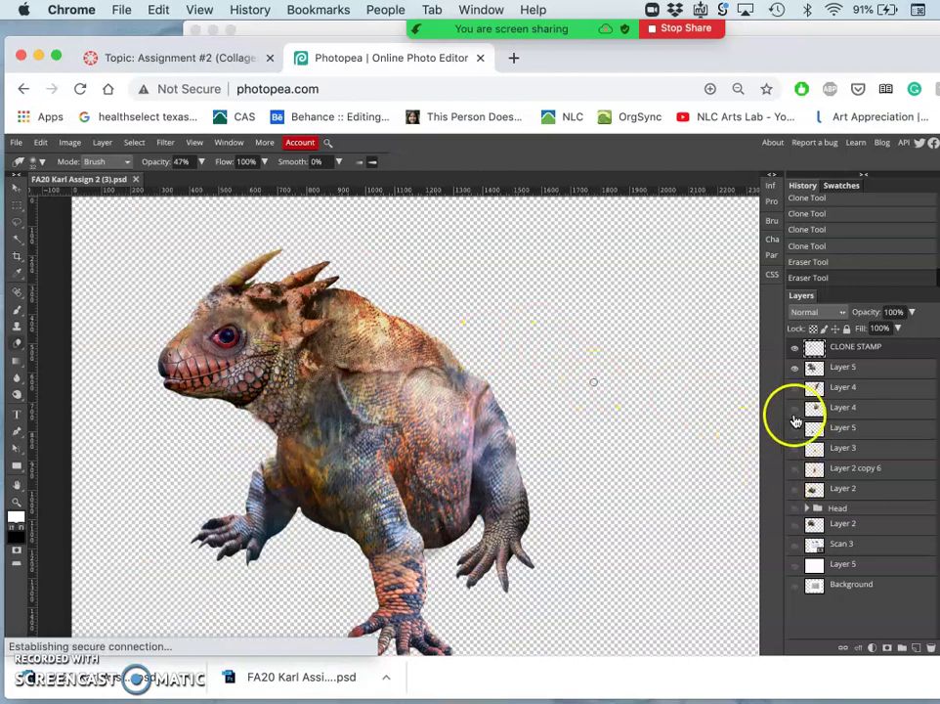
click(794, 348)
click(794, 350)
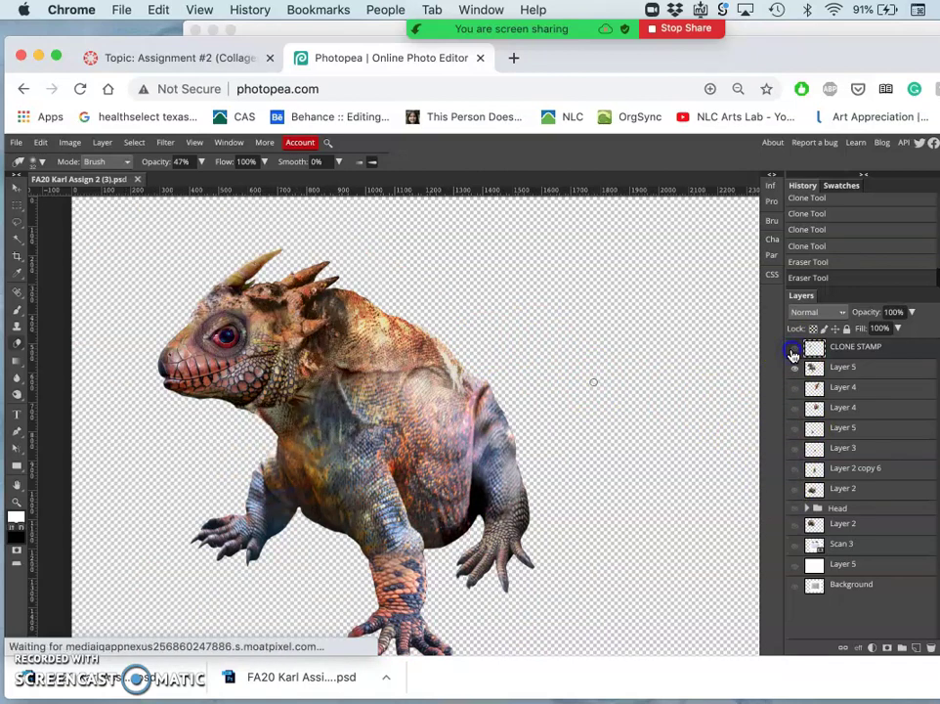
click(794, 350)
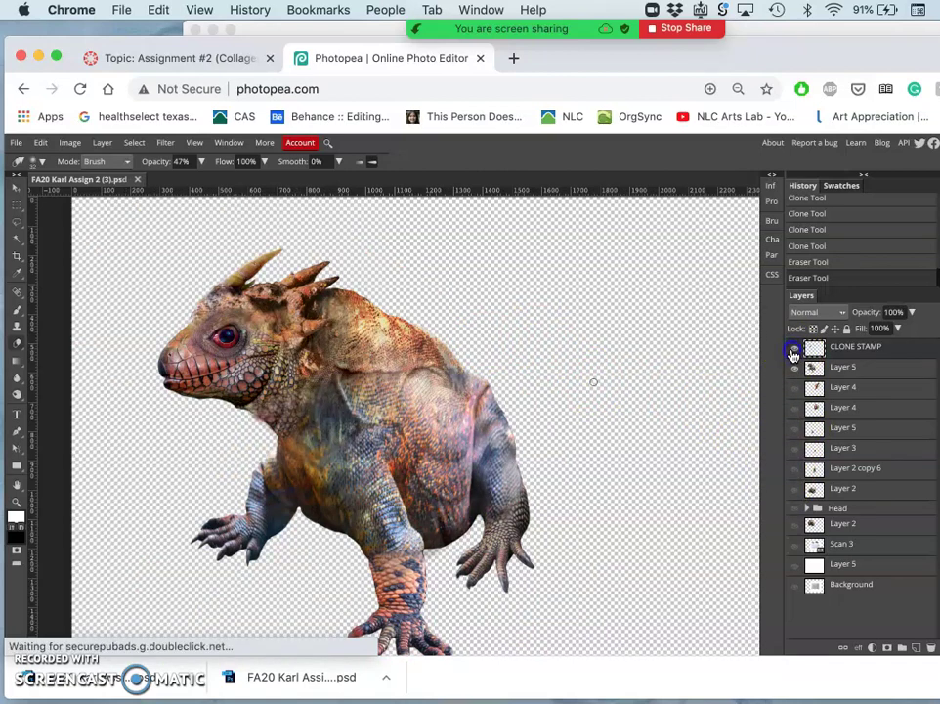
click(794, 350)
click(794, 350)
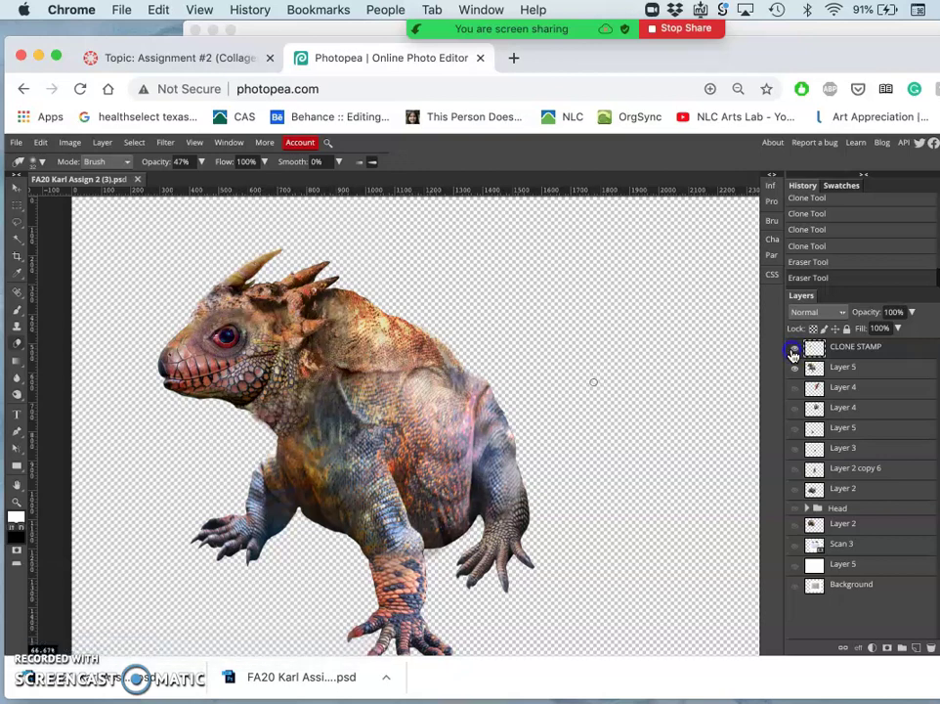
click(794, 350)
click(794, 349)
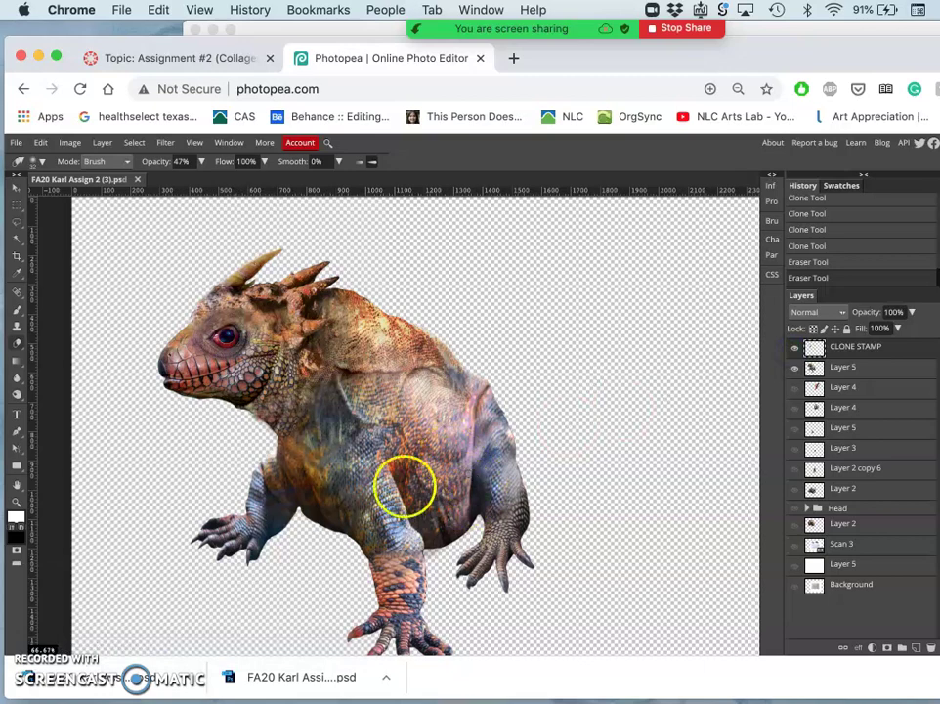
Clone reddish cheek scales at 41% opacity over the dark underside of the jaw and its junction with the throat.
key(super+plus)
scroll(313, 426, up, 3)
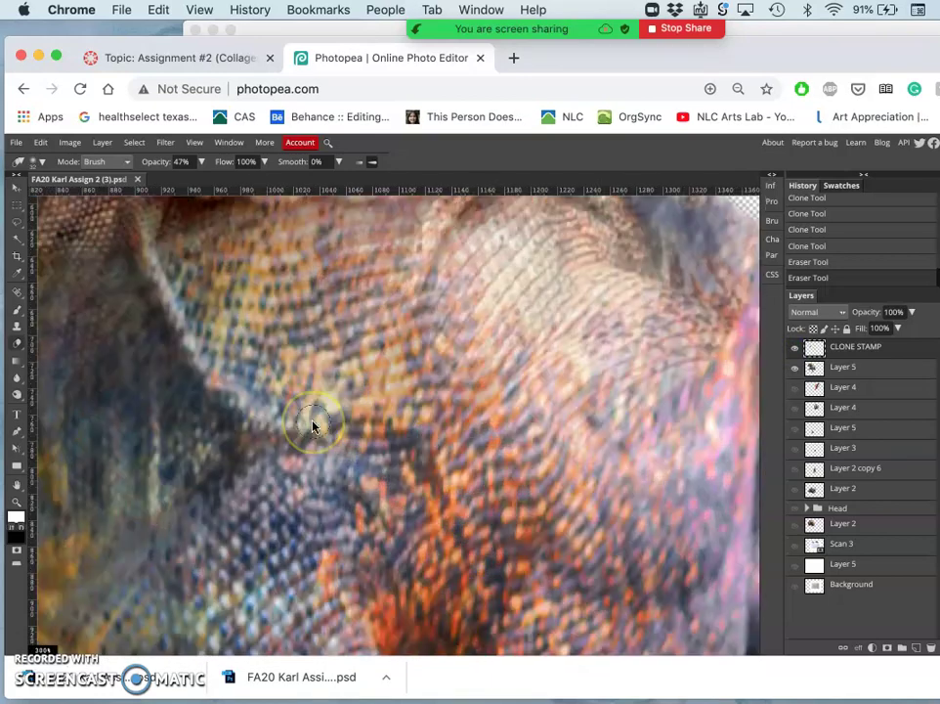
scroll(312, 425, up, 2)
scroll(313, 426, left, 5)
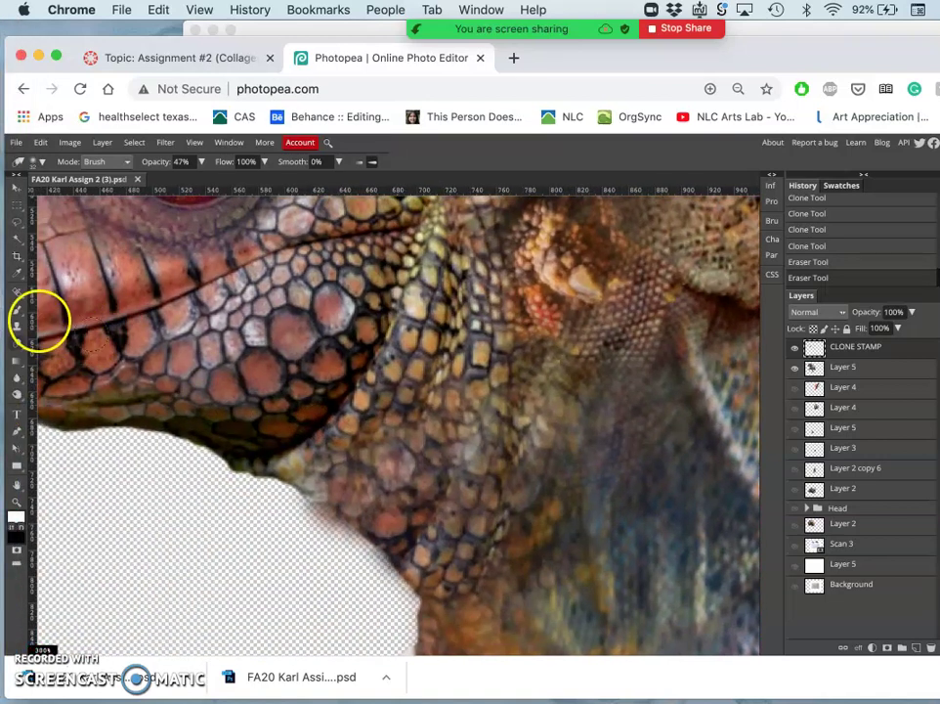
click(15, 328)
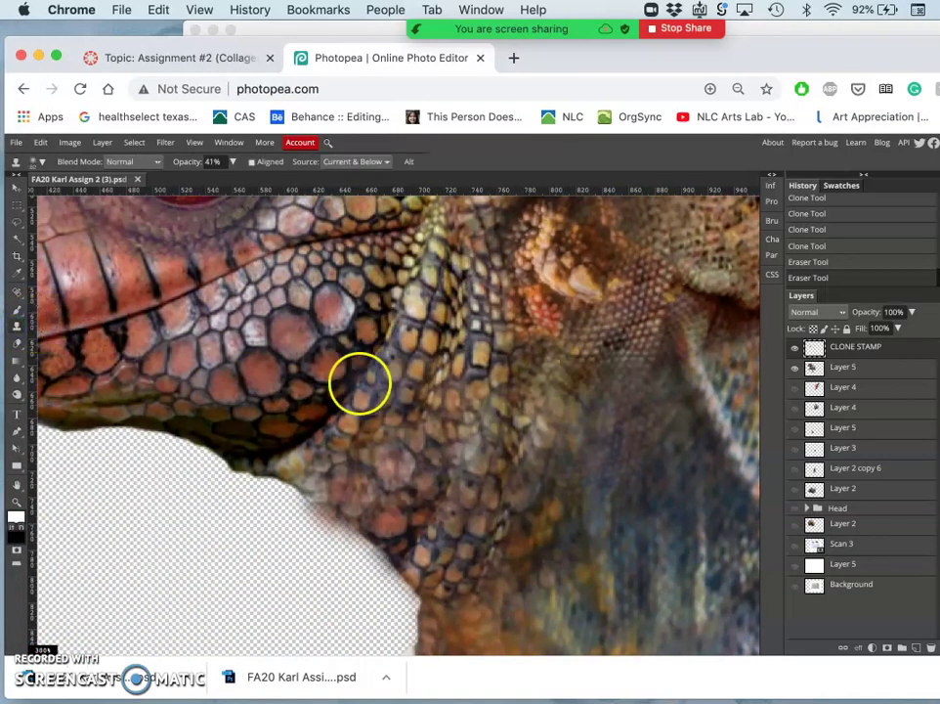
alt+click(251, 338)
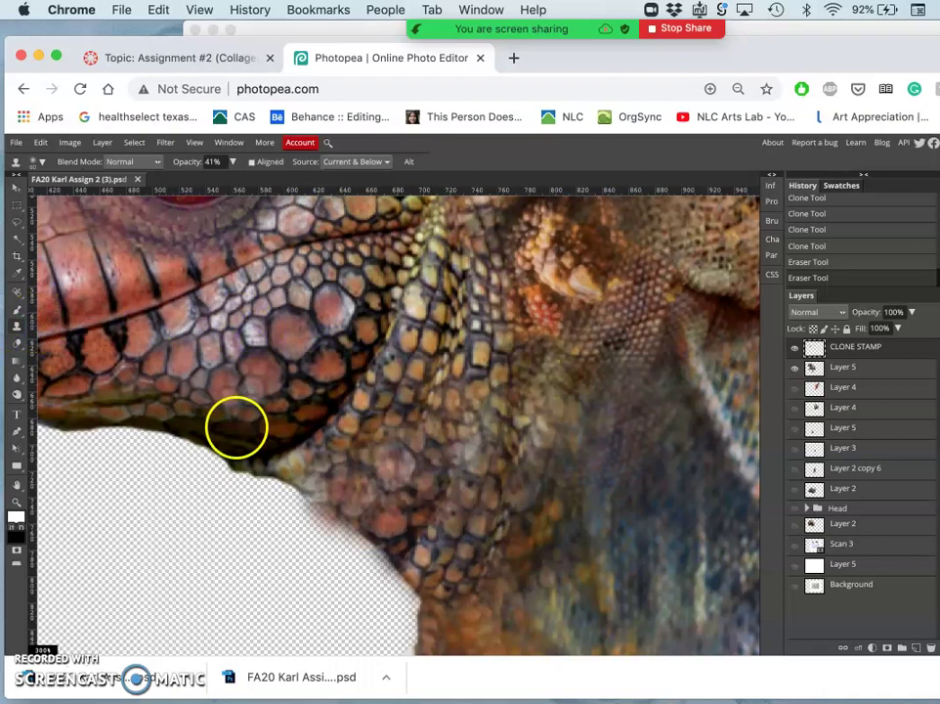
mouse_move(237, 426)
mouse_down()
mouse_move(220, 439)
mouse_move(172, 427)
mouse_move(291, 442)
mouse_up()
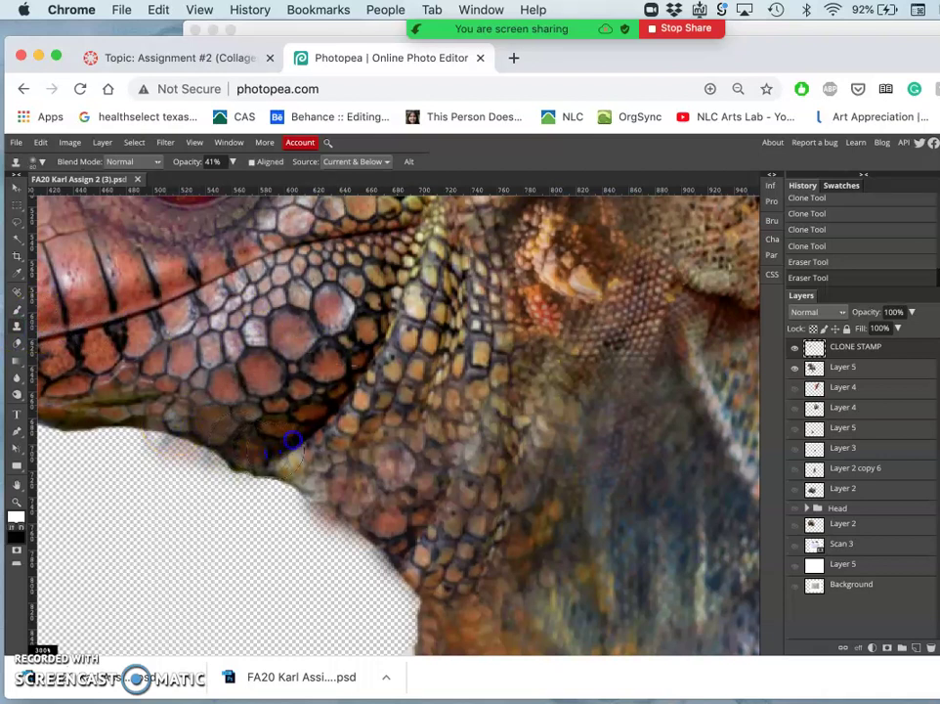
click(336, 401)
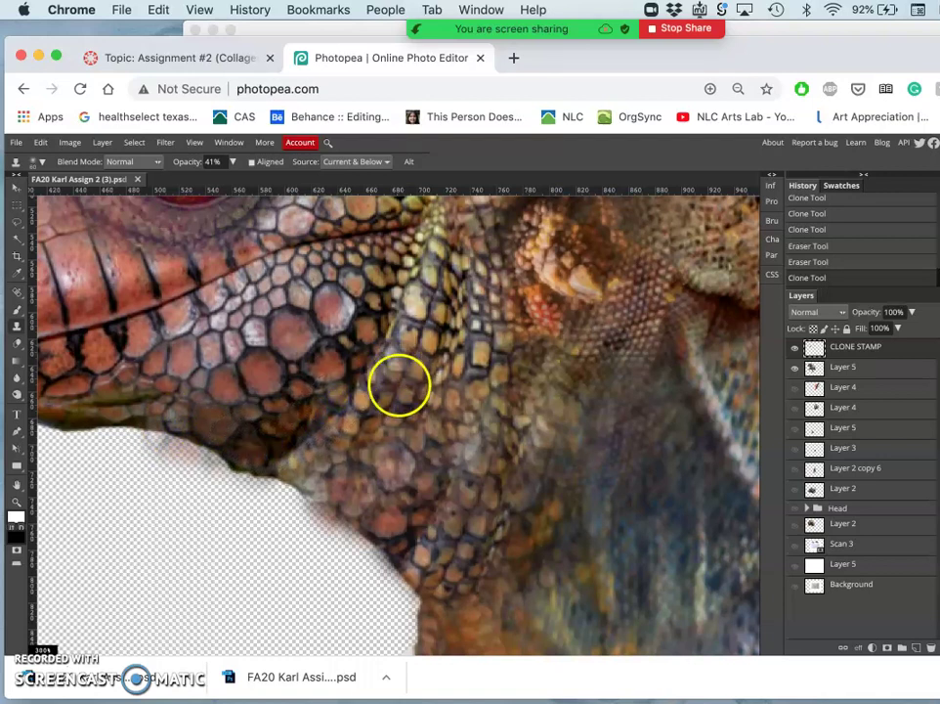
mouse_move(180, 484)
mouse_down()
mouse_move(168, 483)
mouse_move(239, 486)
mouse_up()
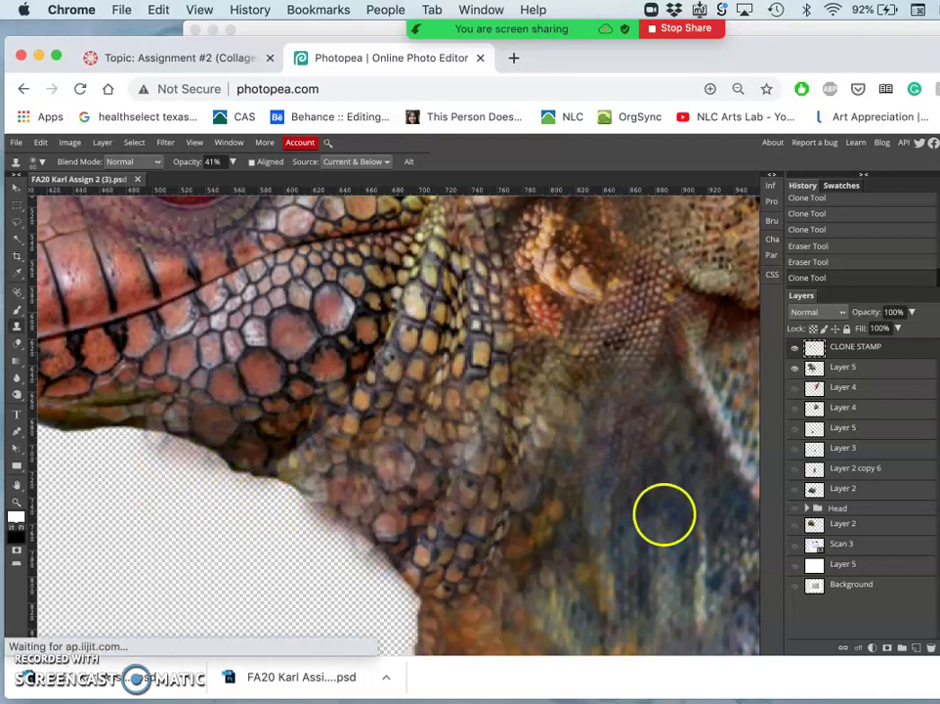
key(ctrl+z)
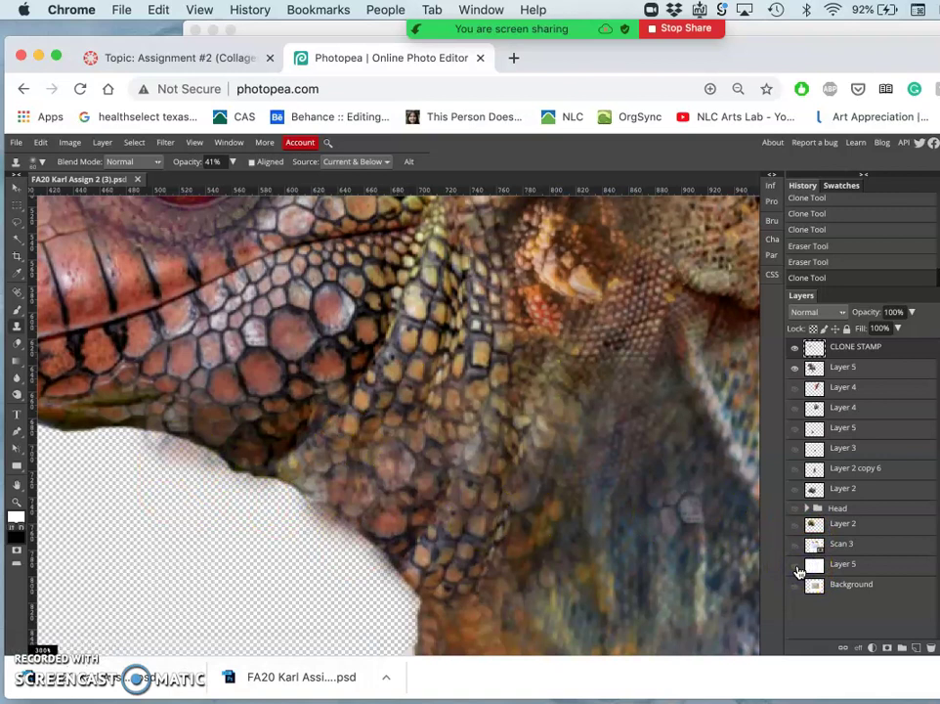
Show the white Layer 5 behind the creature and examine how the cloning spills past its outline.
click(796, 566)
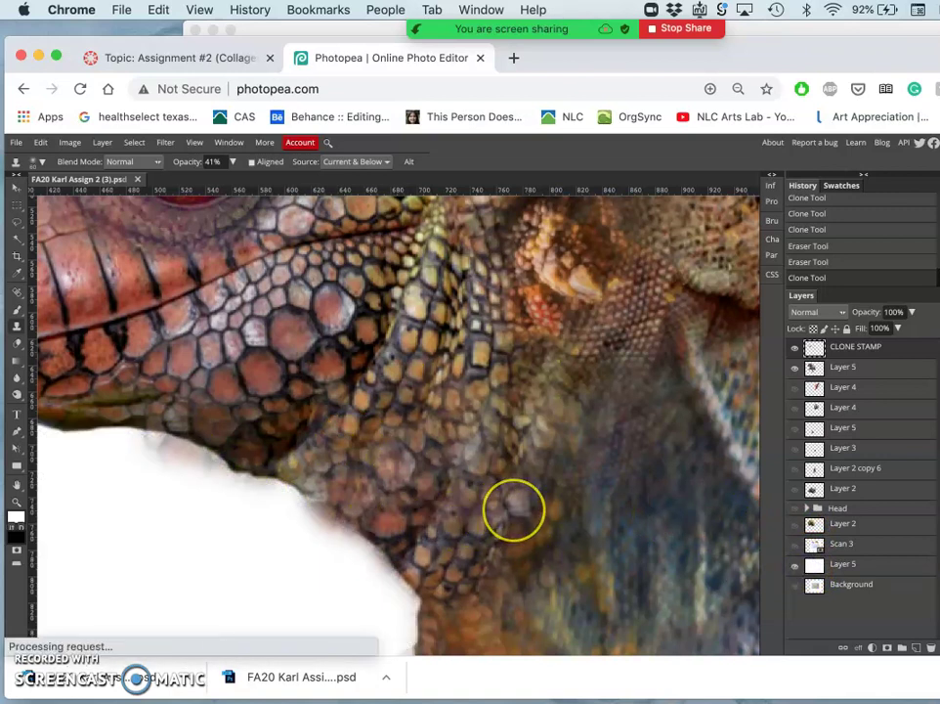
scroll(515, 510, down, 2)
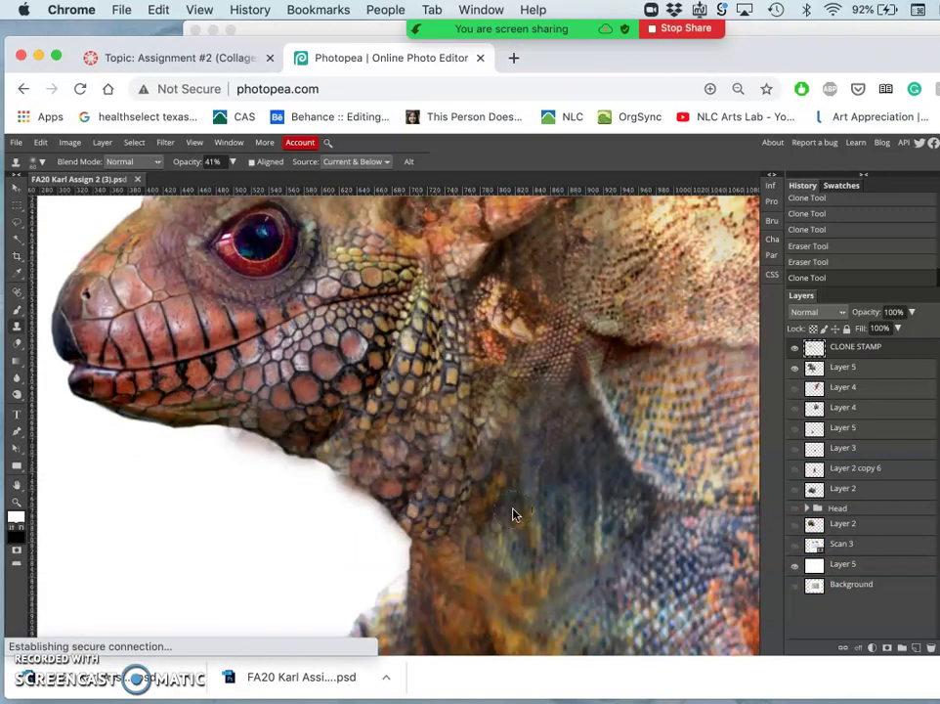
scroll(515, 513, down, 2)
scroll(516, 513, down, 2)
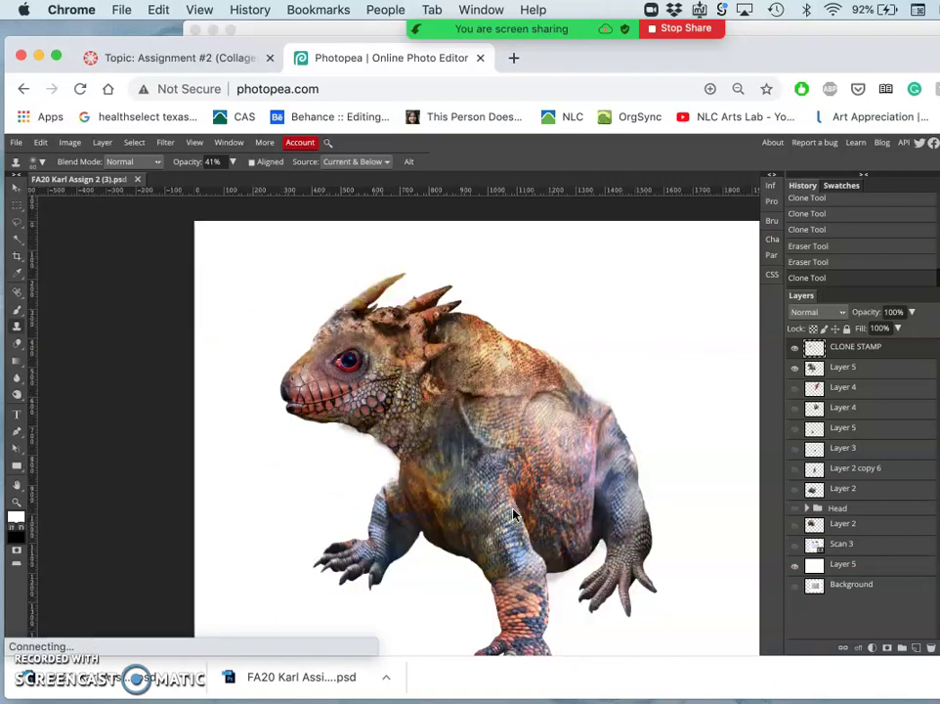
Hide the CLONE STAMP and white layers, and select the empty background around the creature on its layer with the Magic Wand, feather 0 px.
click(794, 347)
click(848, 370)
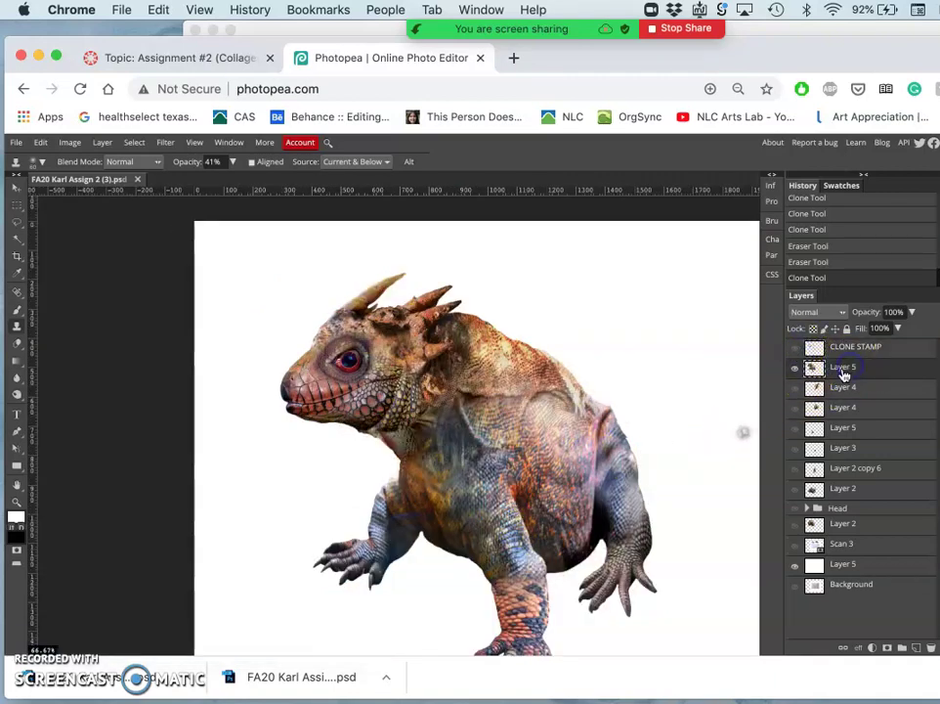
click(794, 564)
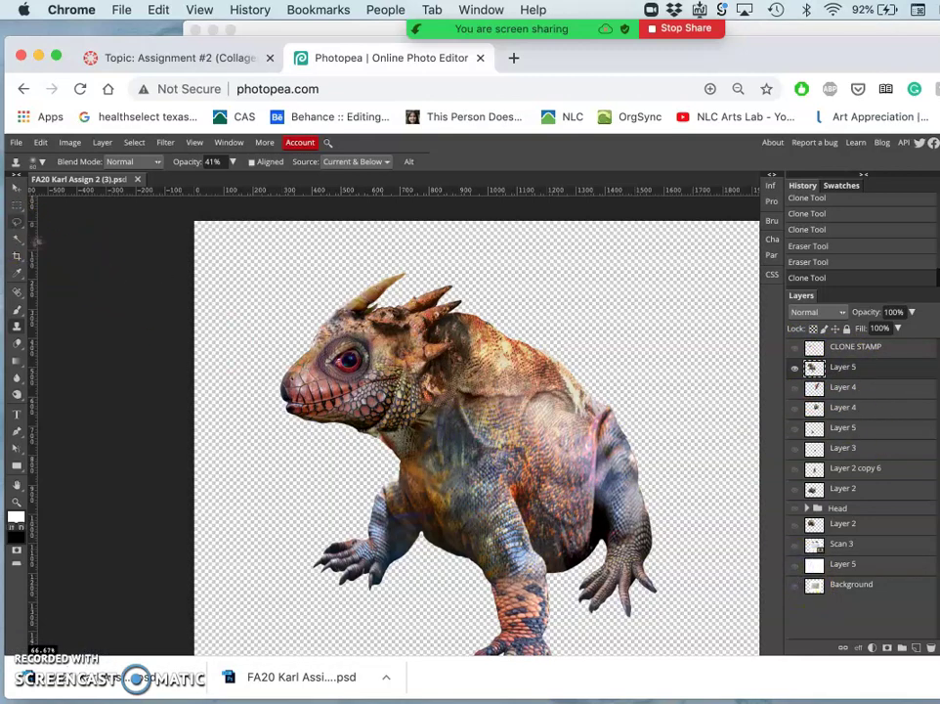
click(16, 241)
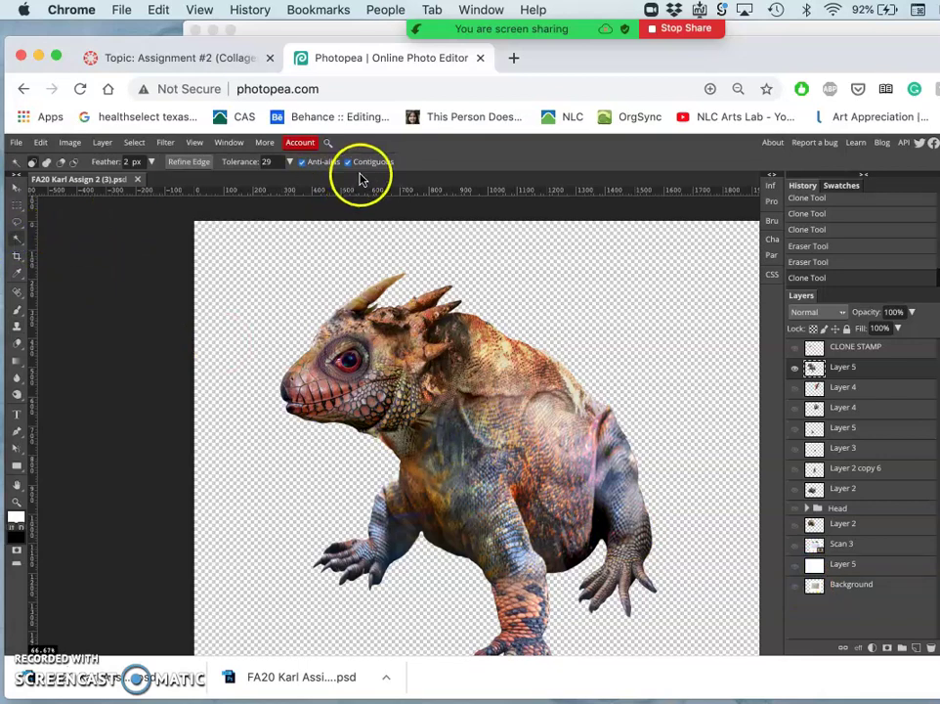
click(130, 162)
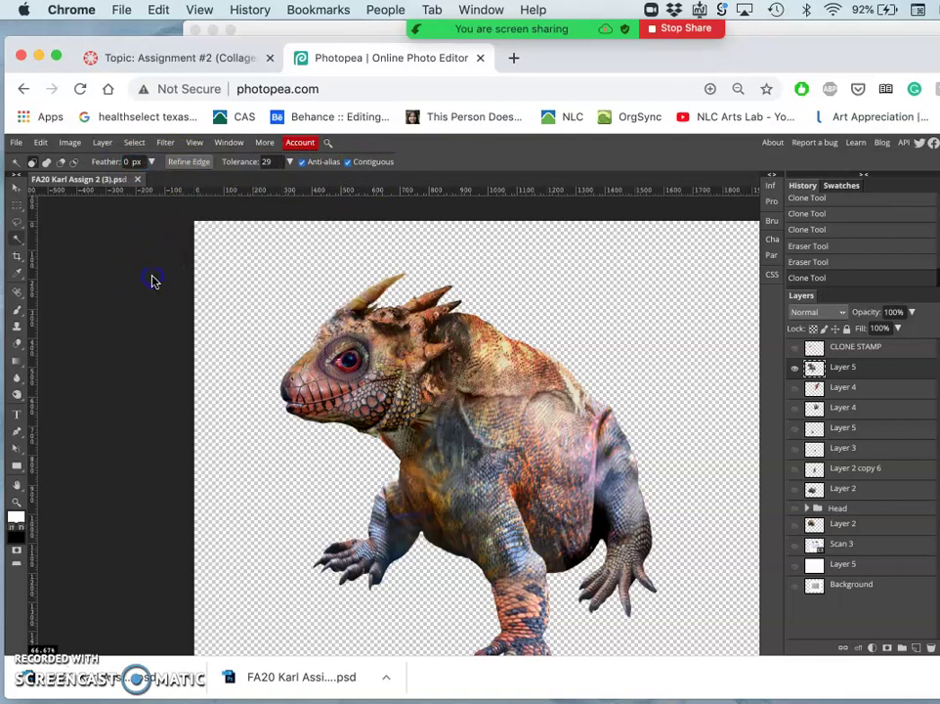
click(327, 264)
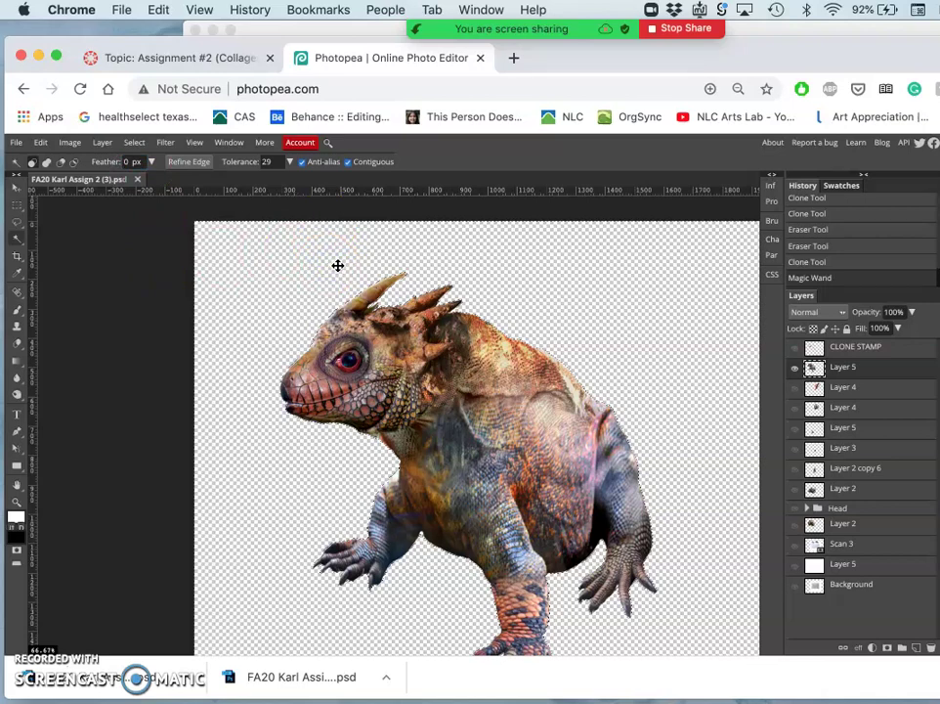
Hide the creature's Layer 5 with the selection kept, and make CLONE STAMP the active and only visible layer.
scroll(346, 291, up, 10)
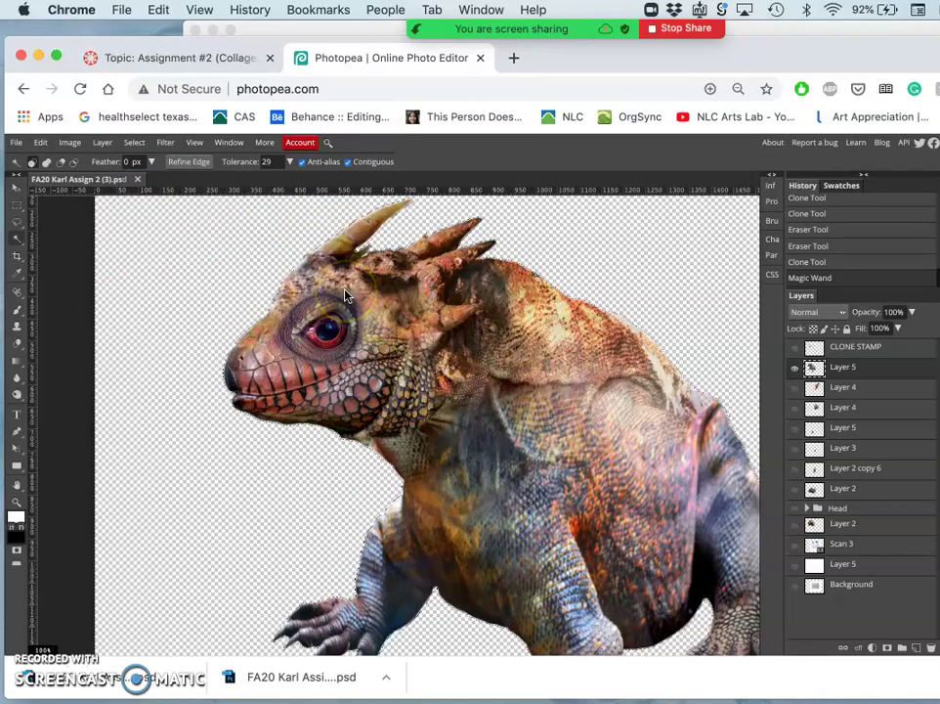
scroll(329, 375, up, 2)
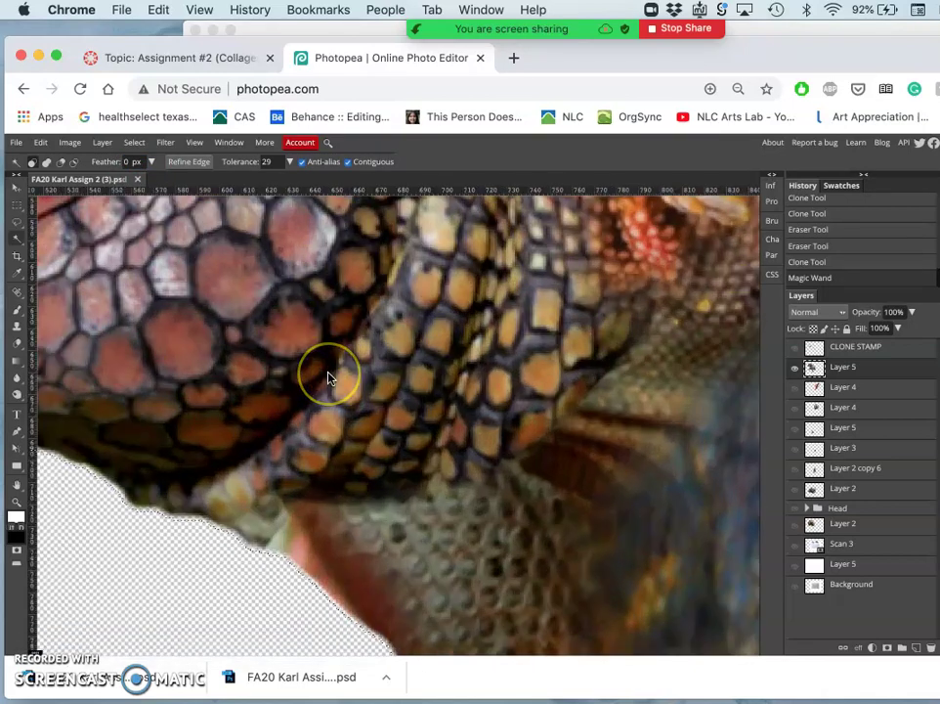
scroll(329, 377, down, 3)
scroll(328, 377, left, 3)
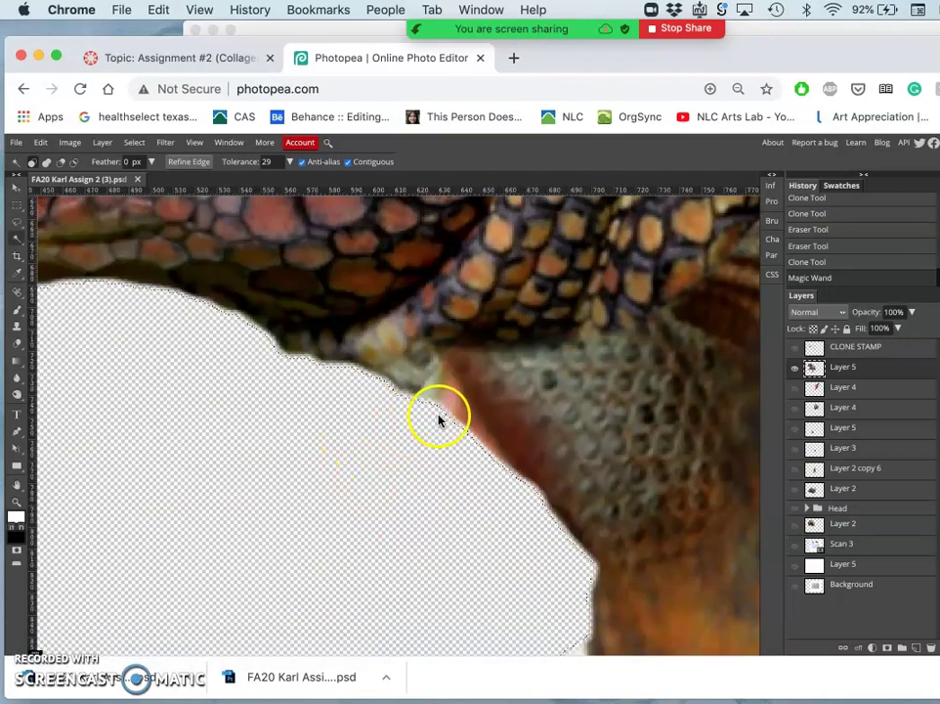
click(795, 369)
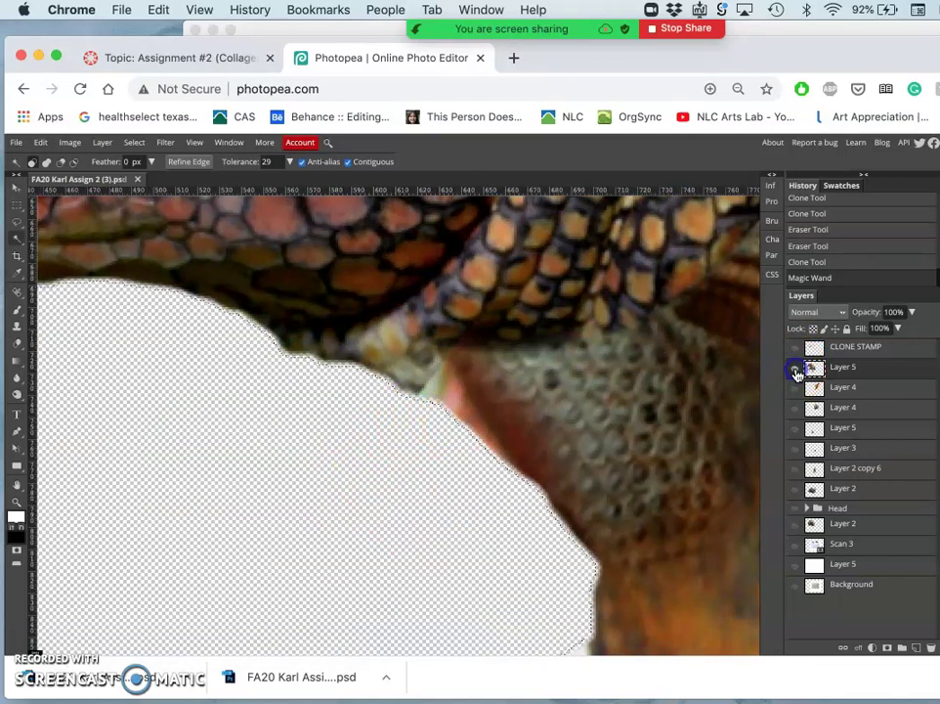
click(795, 368)
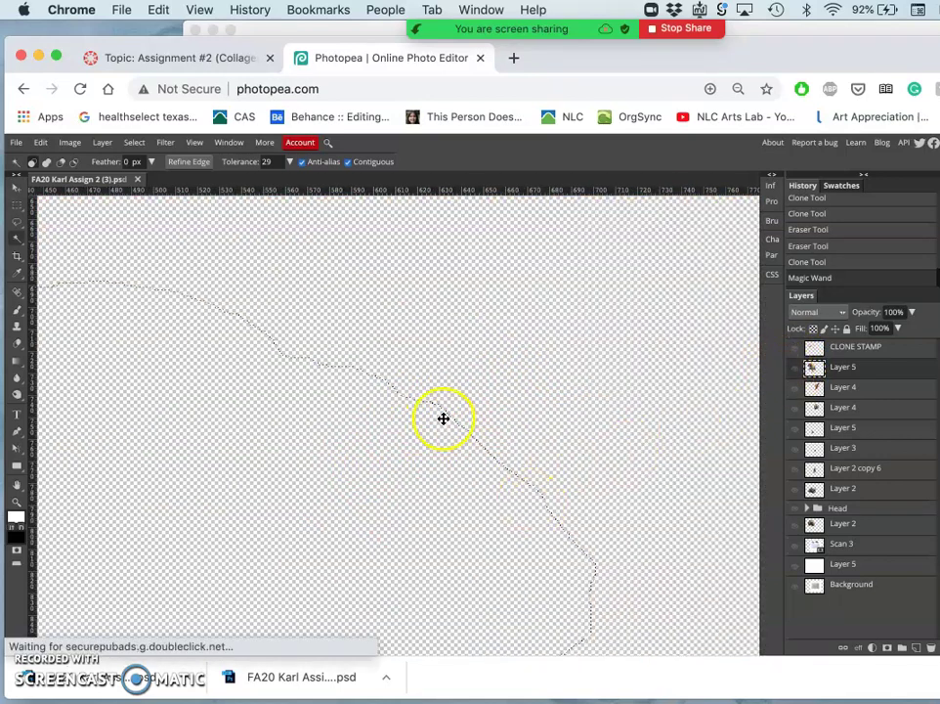
click(838, 353)
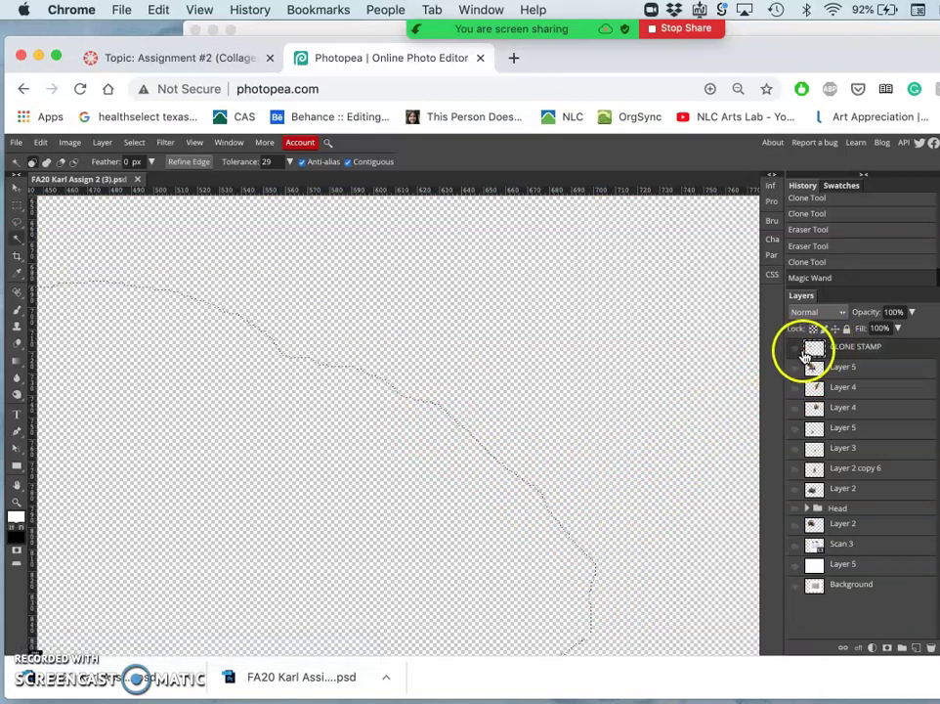
click(796, 354)
click(796, 350)
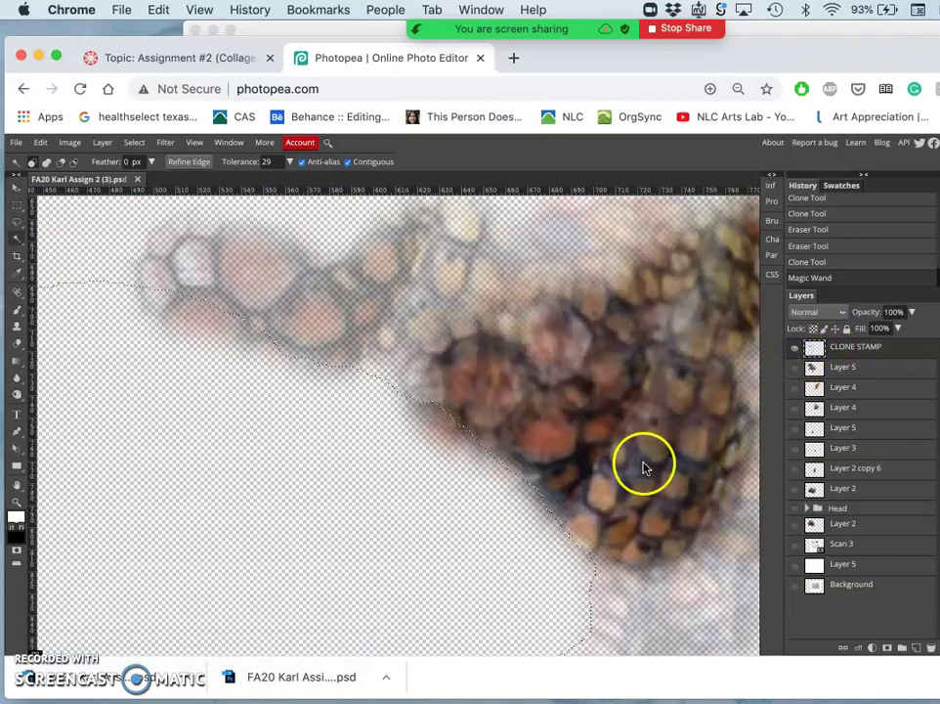
Delete the cloned pixels outside the creature's outline from the CLONE STAMP layer.
key(super+minus)
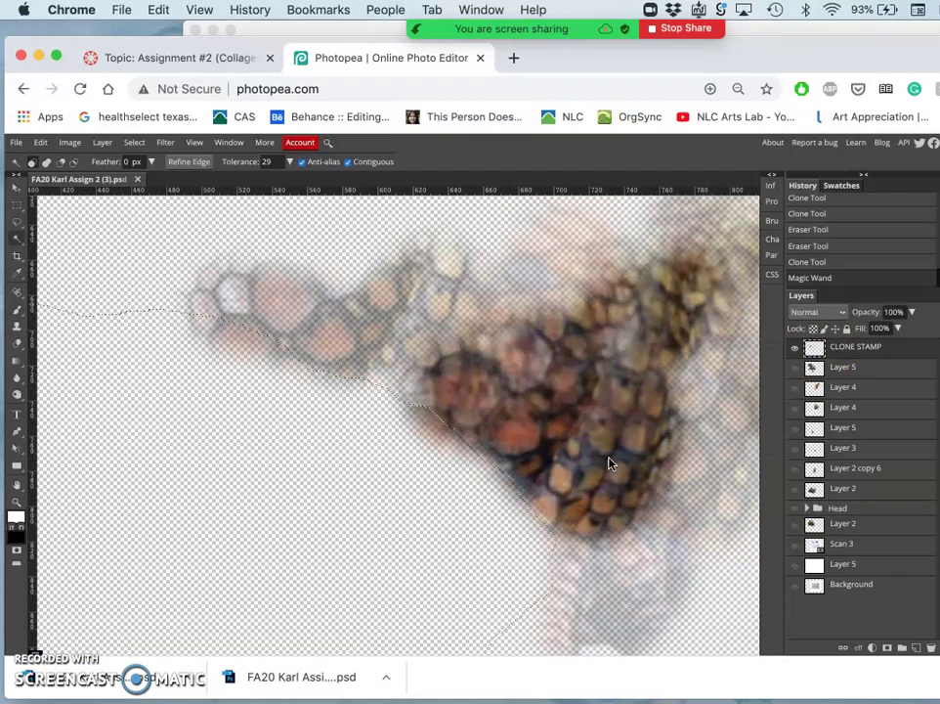
scroll(608, 463, down, 3)
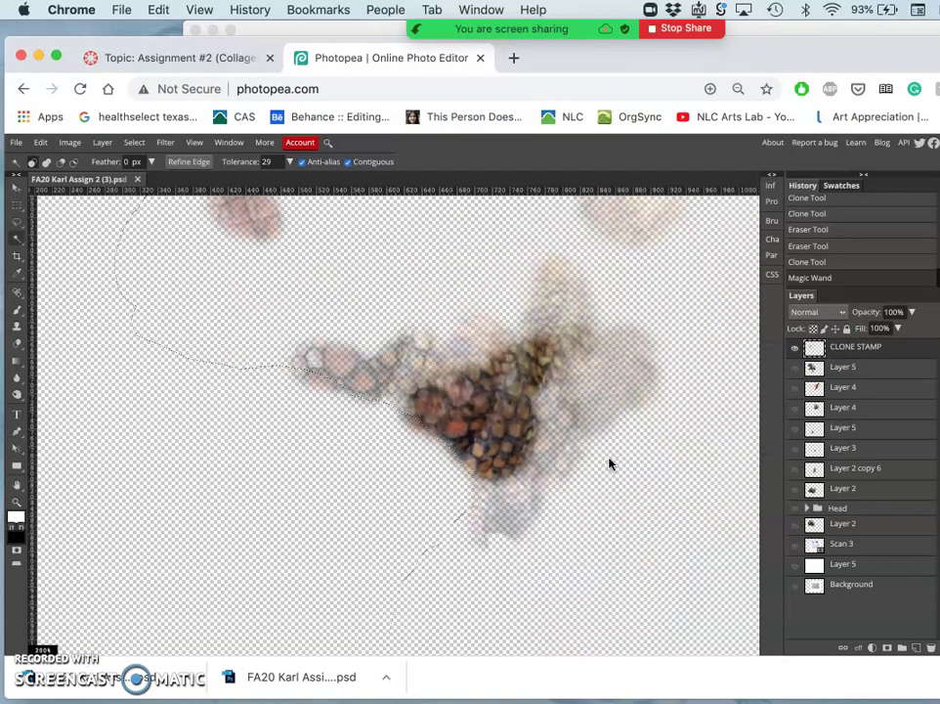
scroll(608, 463, down, 2)
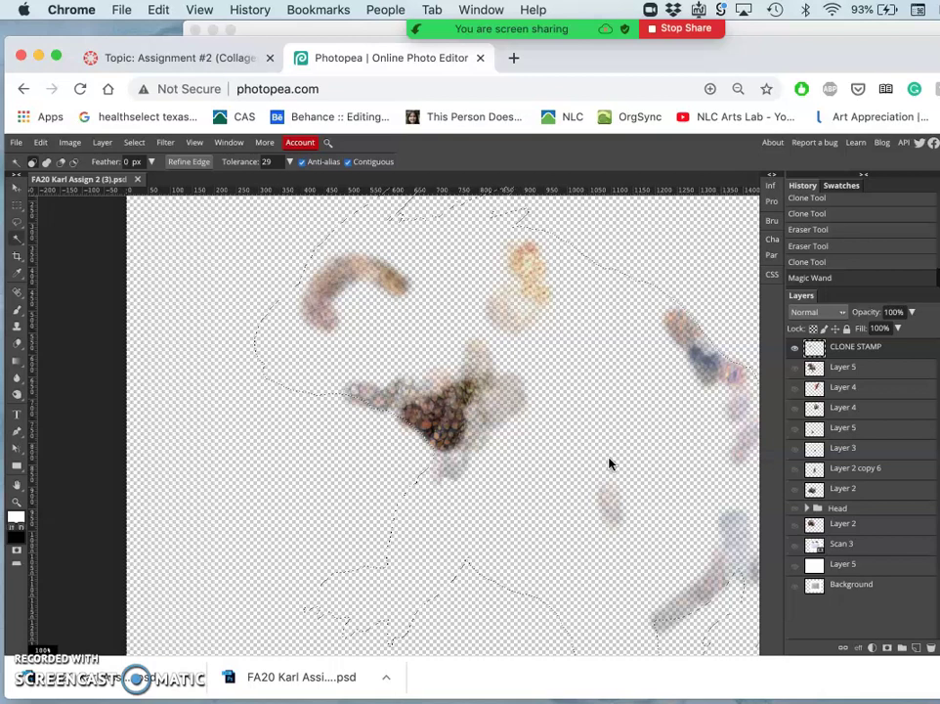
scroll(608, 463, up, 5)
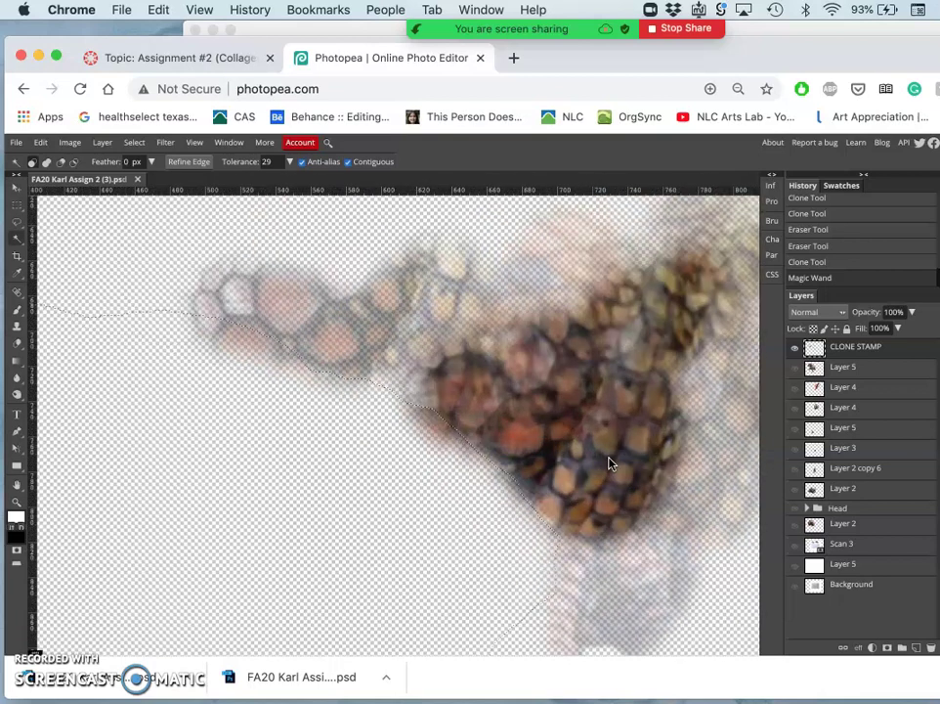
key(Delete)
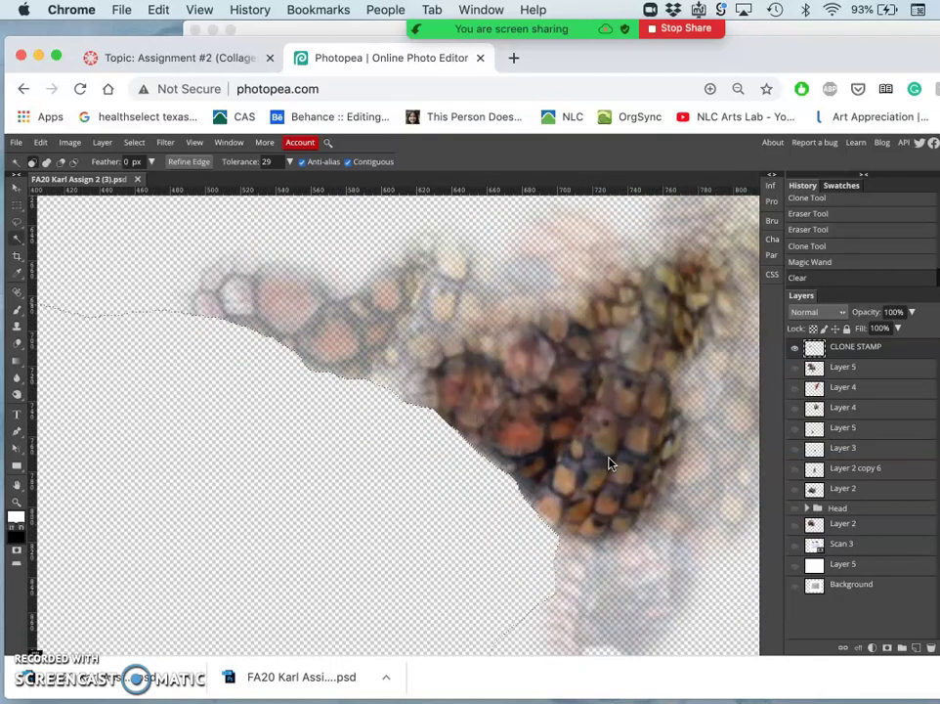
Show the creature's Layer 5 beneath the CLONE STAMP layer again and clear the selection.
scroll(608, 463, down, 4)
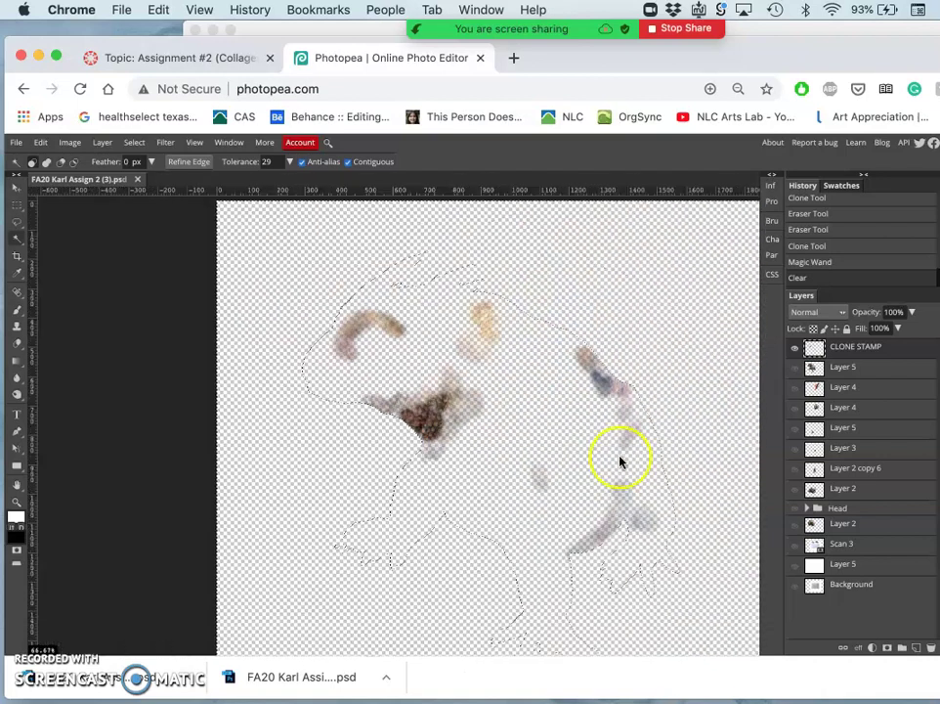
click(796, 369)
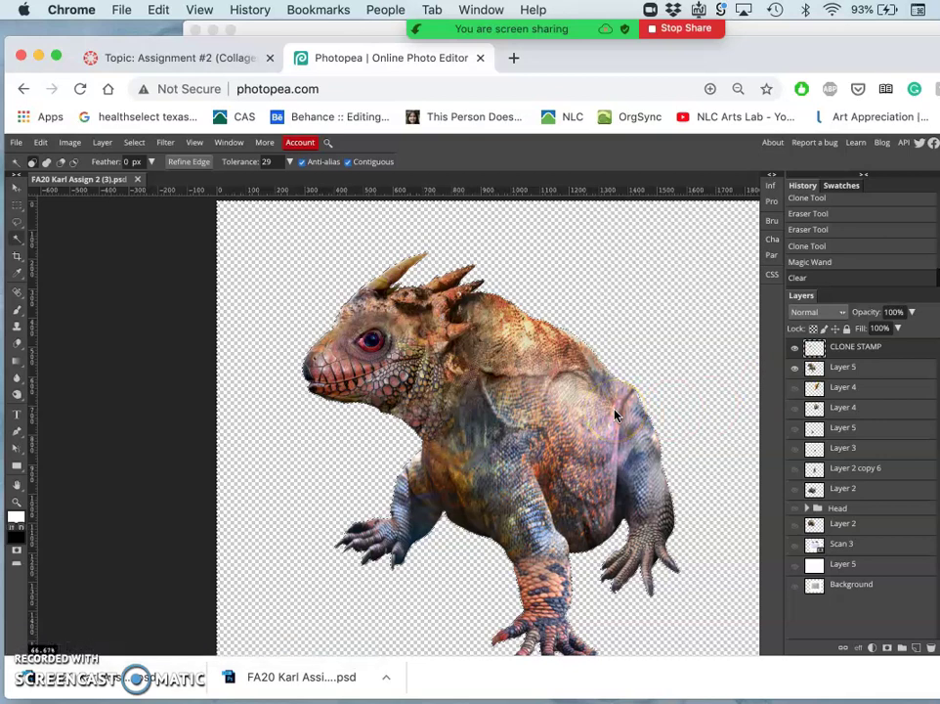
key(super+d)
key(super+minus)
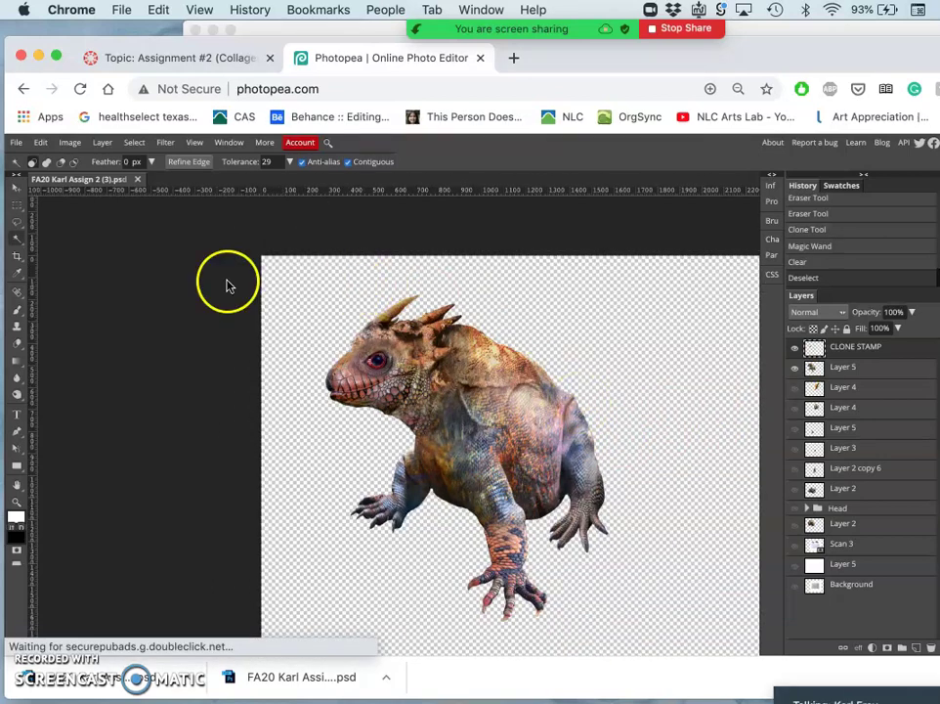
Crop the canvas around the creature, leaving a wider empty margin behind its hind leg.
click(17, 256)
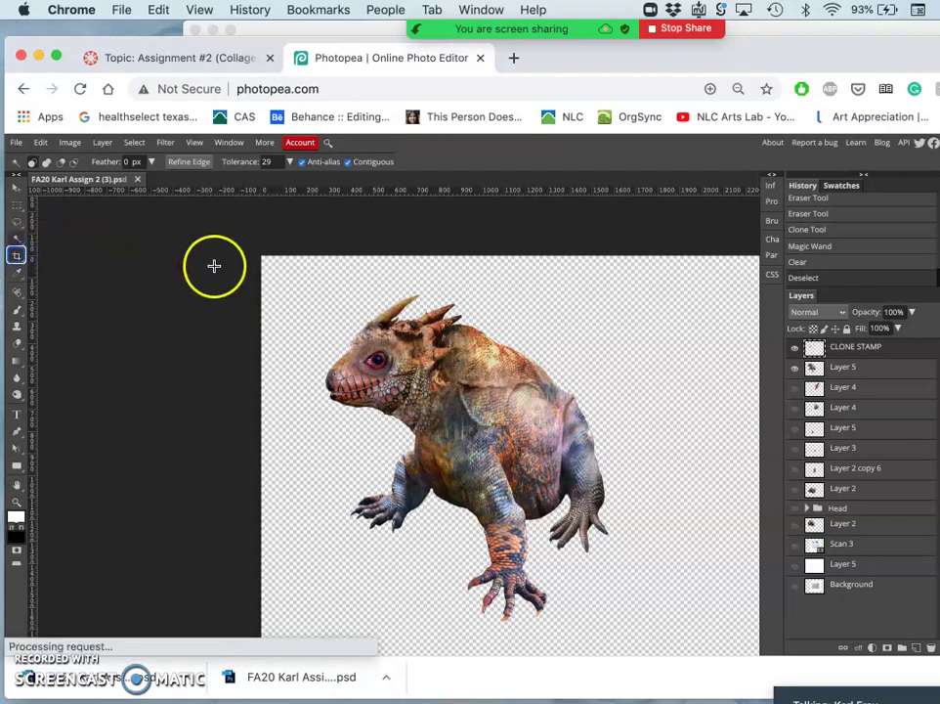
drag(303, 286, 639, 636)
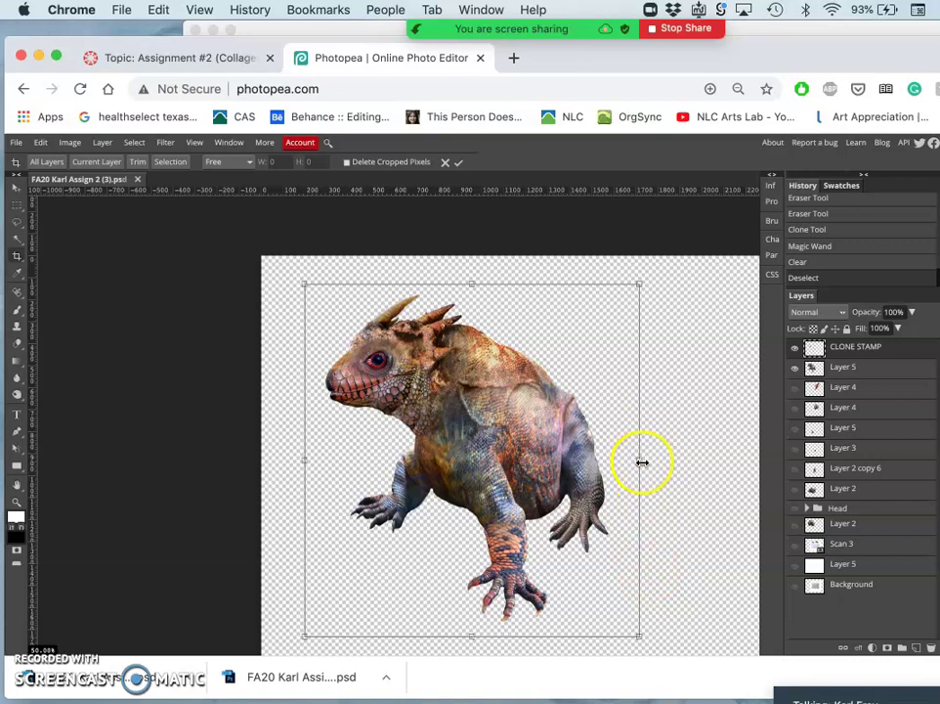
drag(637, 462, 709, 460)
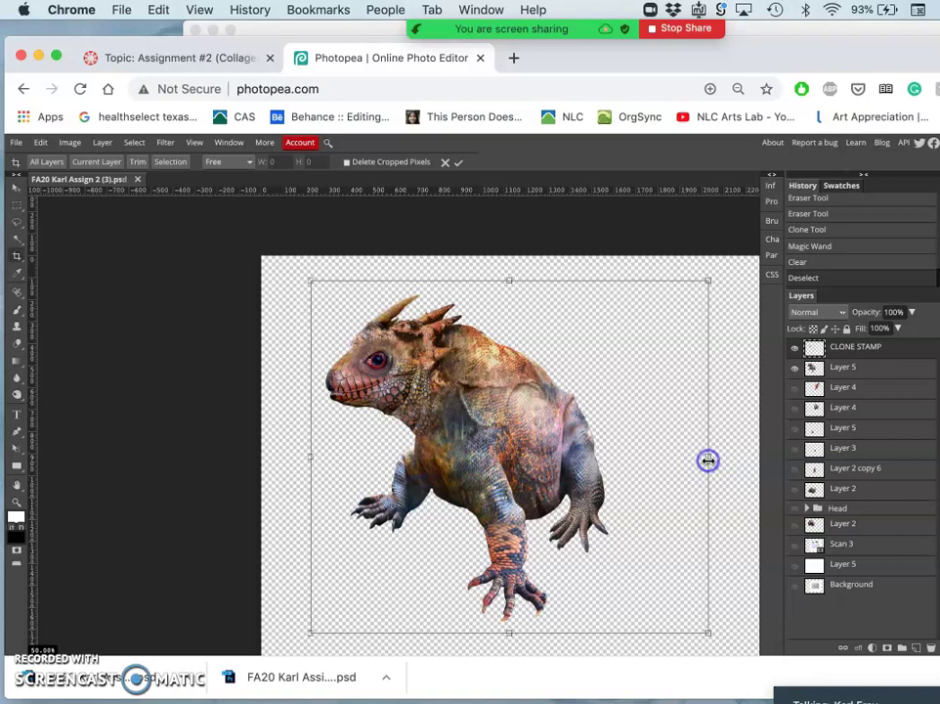
key(Return)
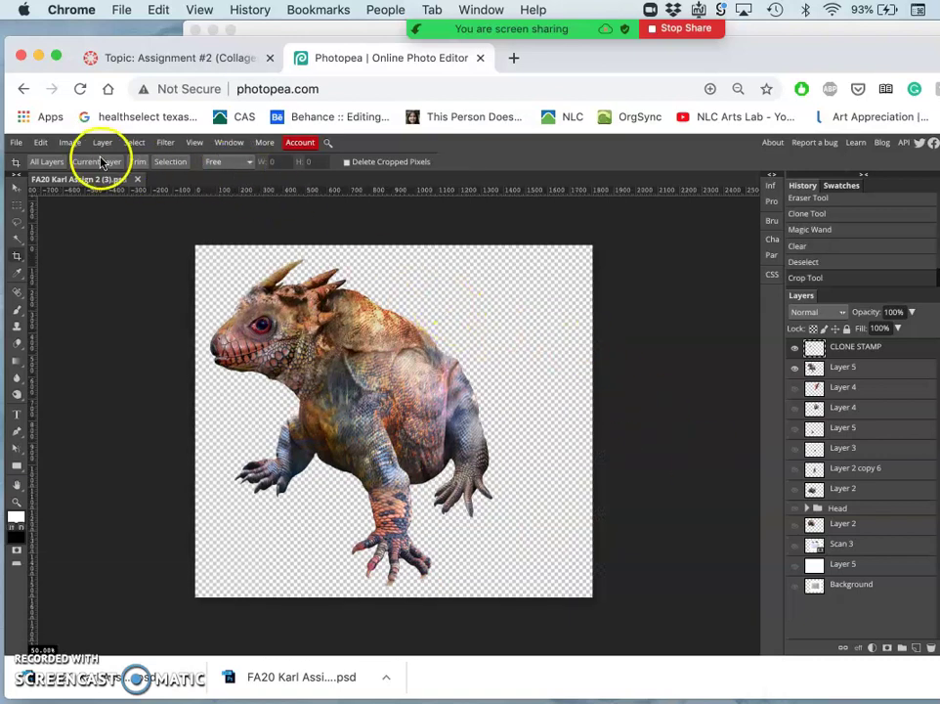
Save the cropped creature document with its layers as a PSD file.
click(14, 143)
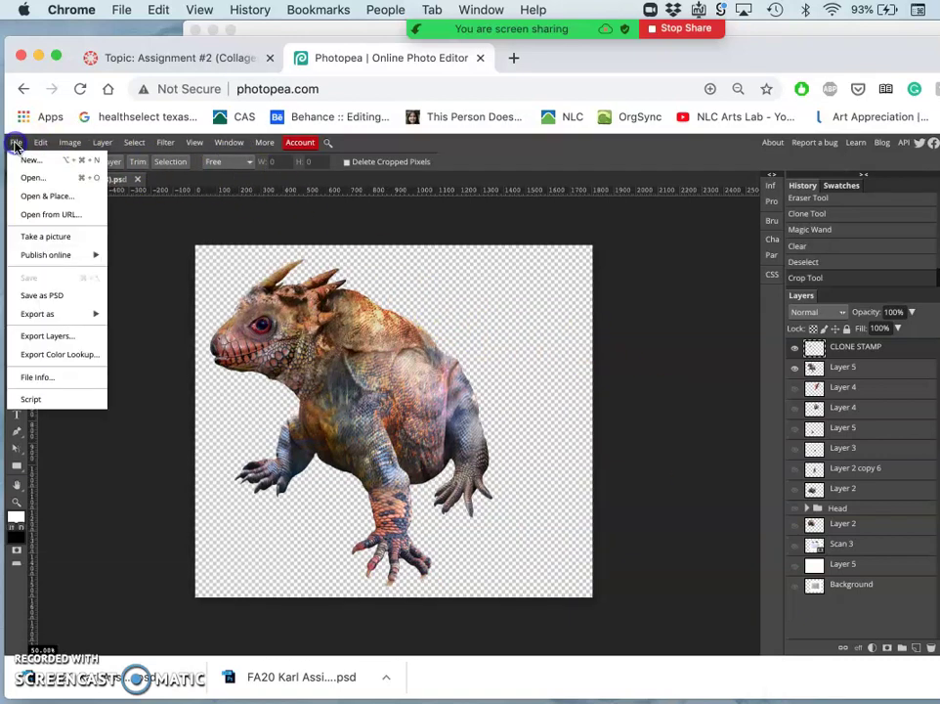
click(49, 295)
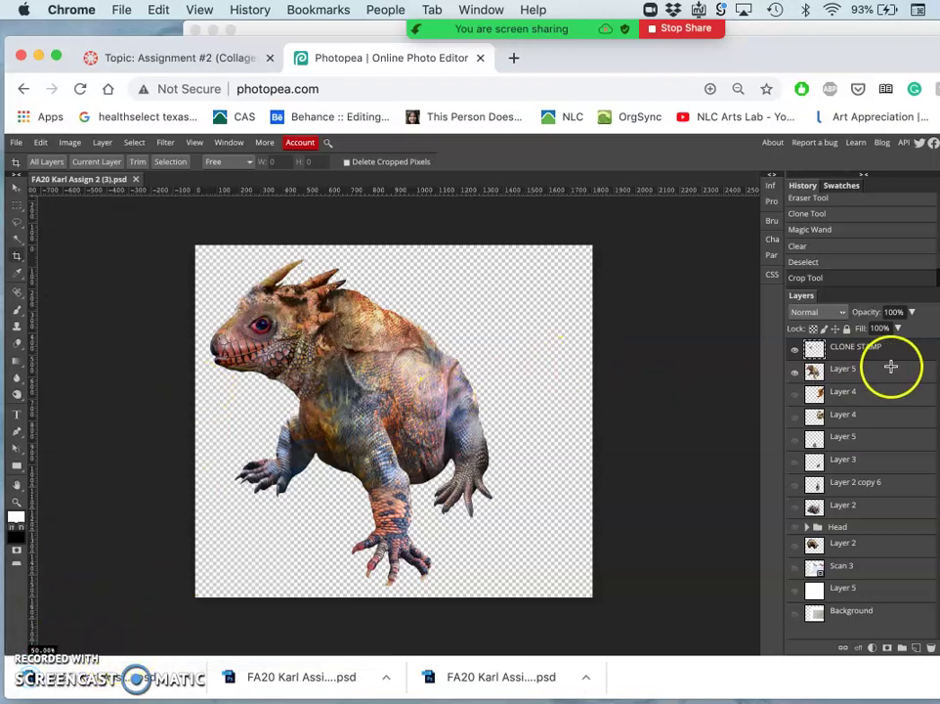
Check the creature against the Background layer and the white Layer 5 above it, leaving both hidden.
click(795, 618)
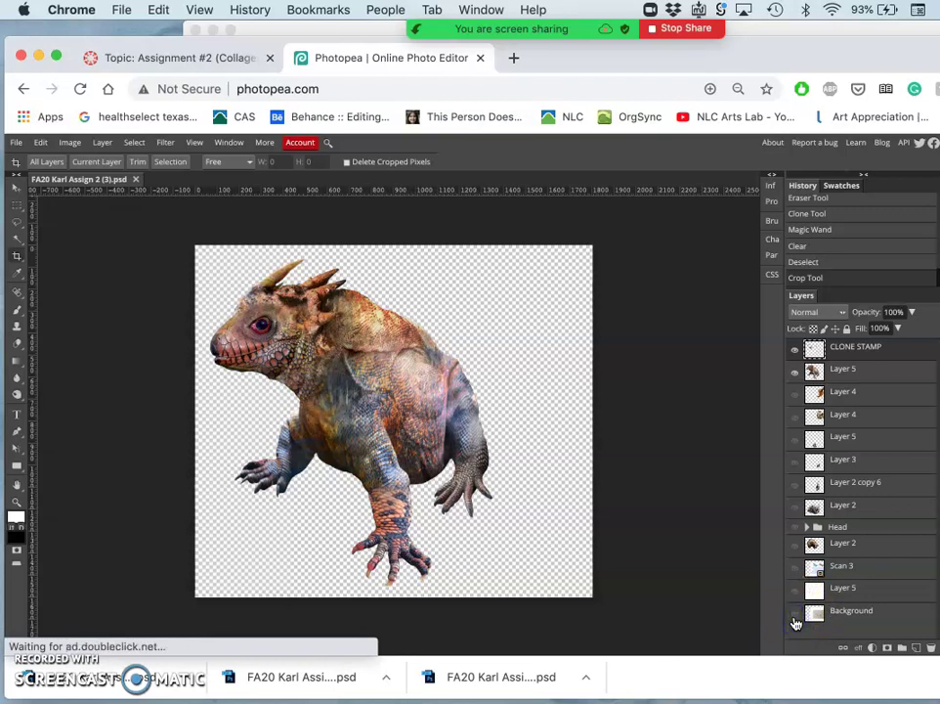
click(796, 616)
click(796, 600)
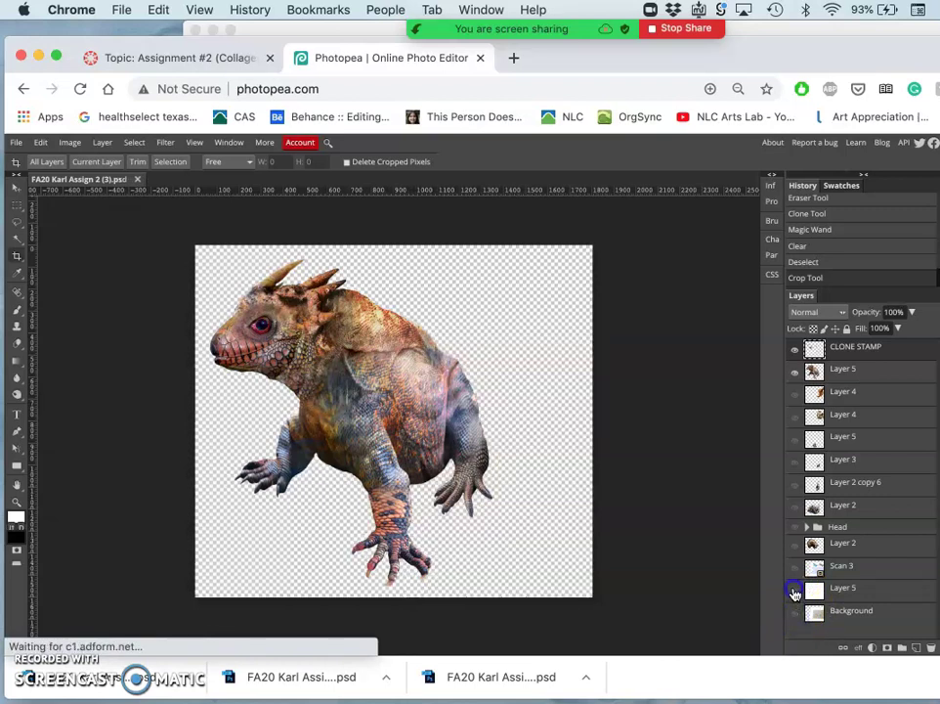
click(796, 591)
click(795, 593)
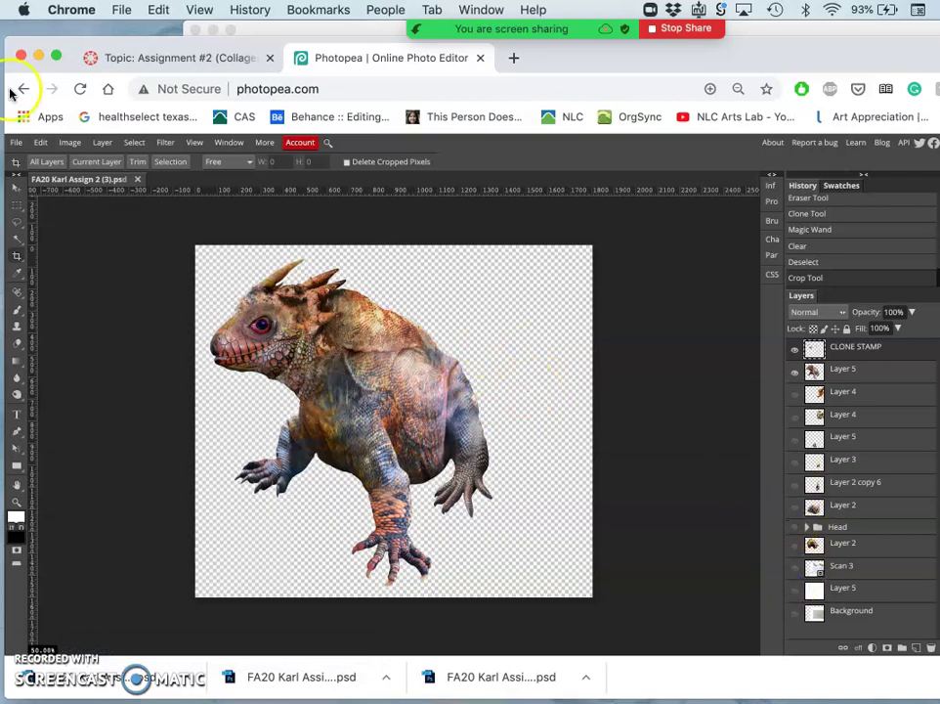
Export the creature on its transparent background as a PNG at 1806 × 1602 px and 100% quality.
click(15, 144)
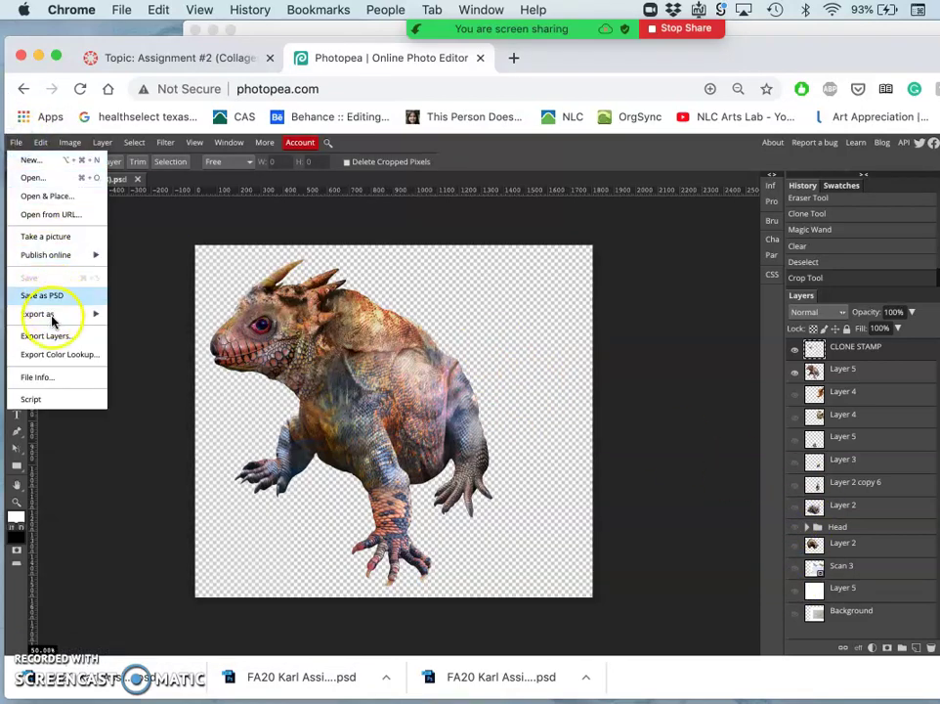
mouse_move(23, 315)
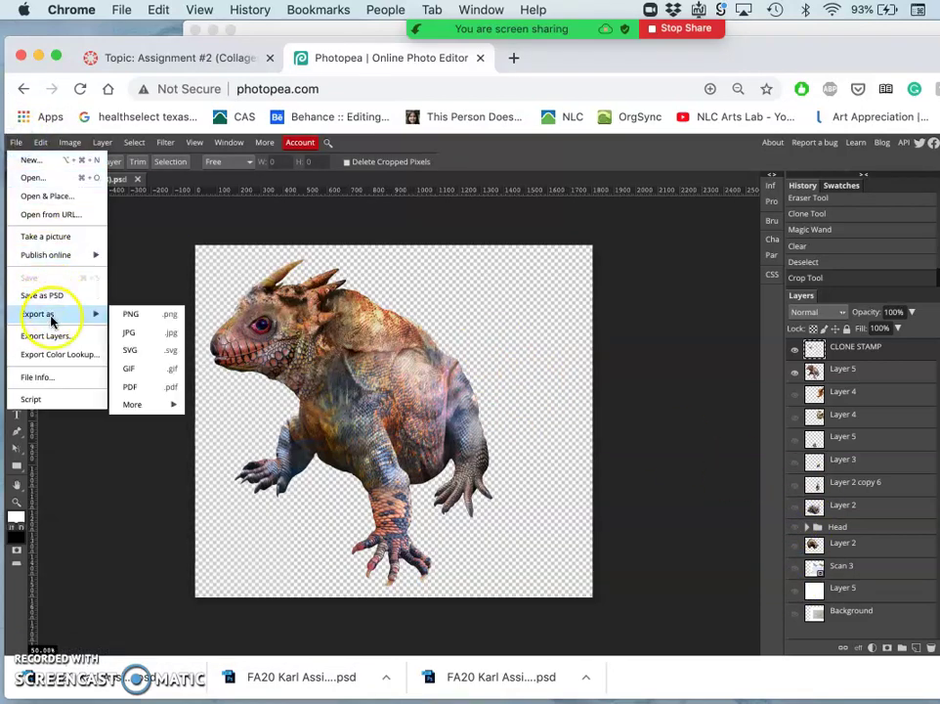
click(127, 319)
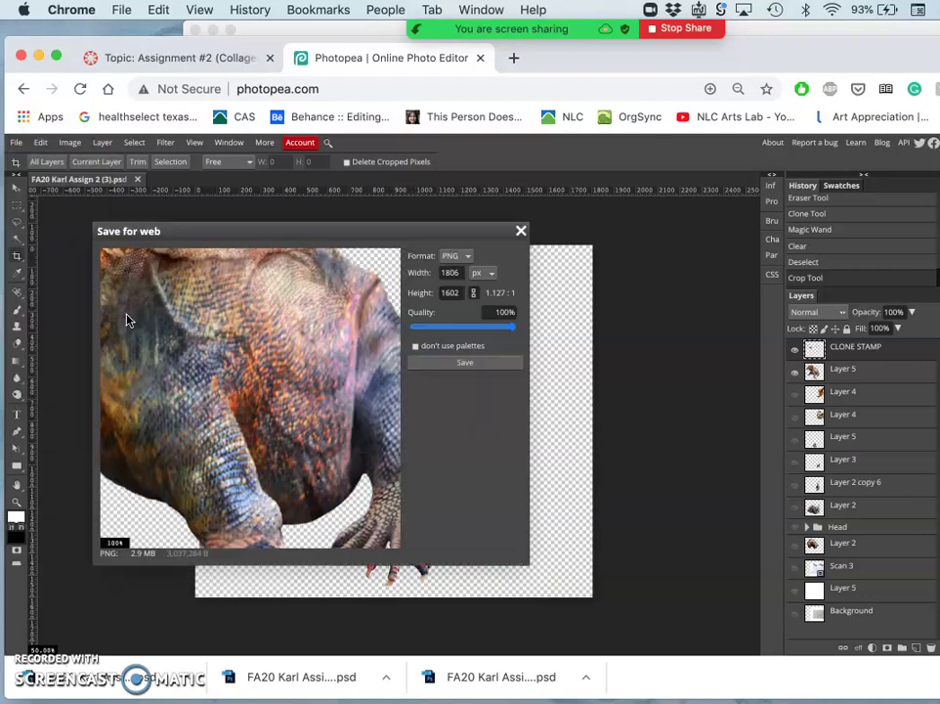
click(466, 364)
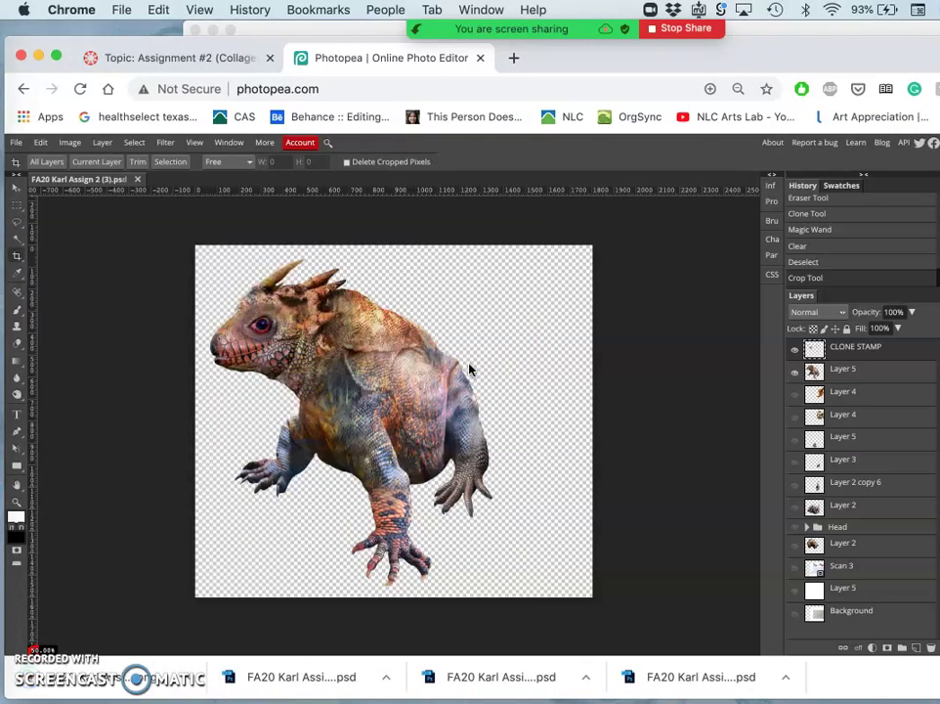
Open the exported PNG from the Downloads folder in Preview.
mouse_move(30, 575)
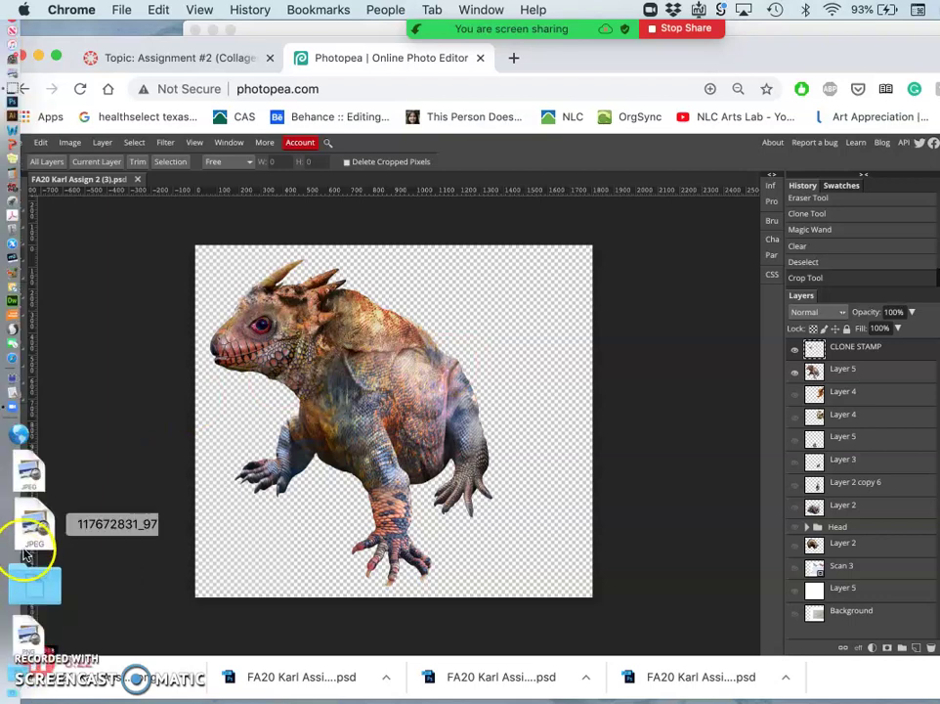
click(26, 602)
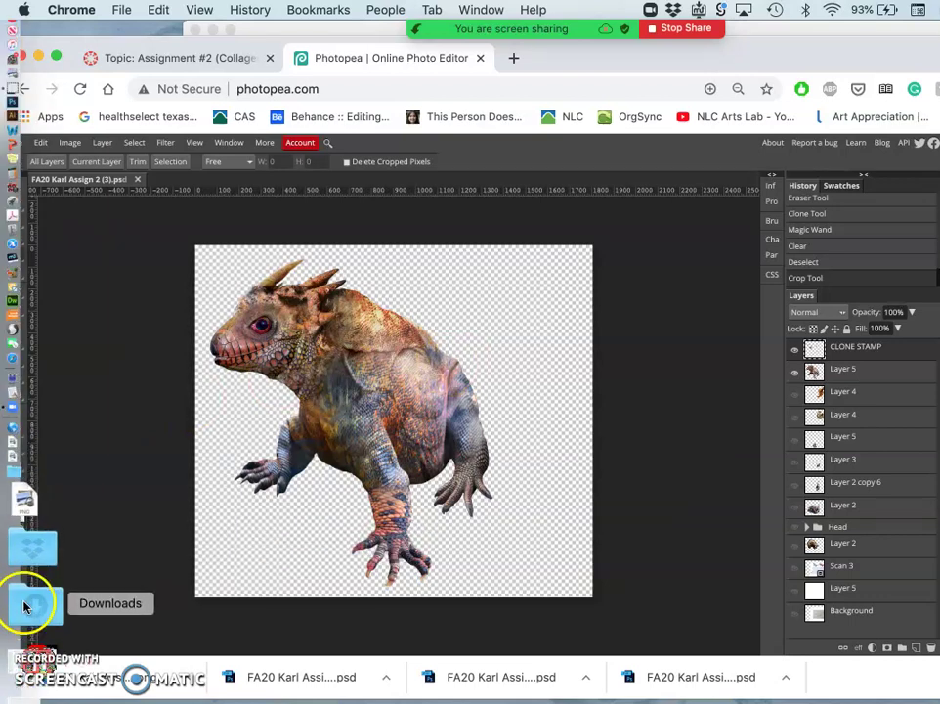
click(152, 161)
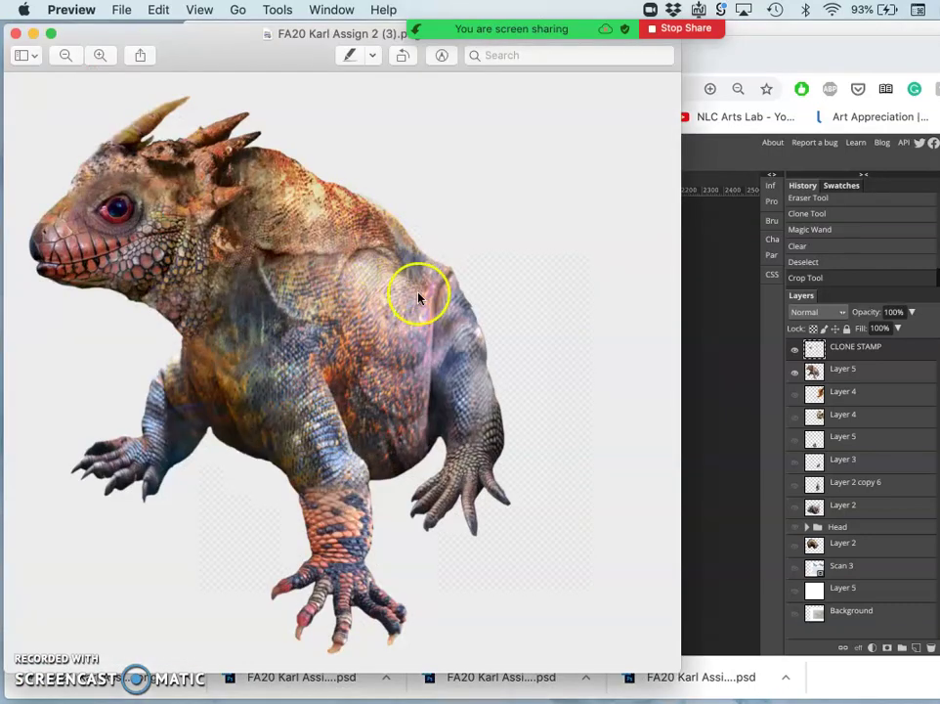
Examine the exported creature's head, body, legs and blended seams up close, and close the image.
drag(281, 63, 367, 59)
scroll(437, 212, up, 3)
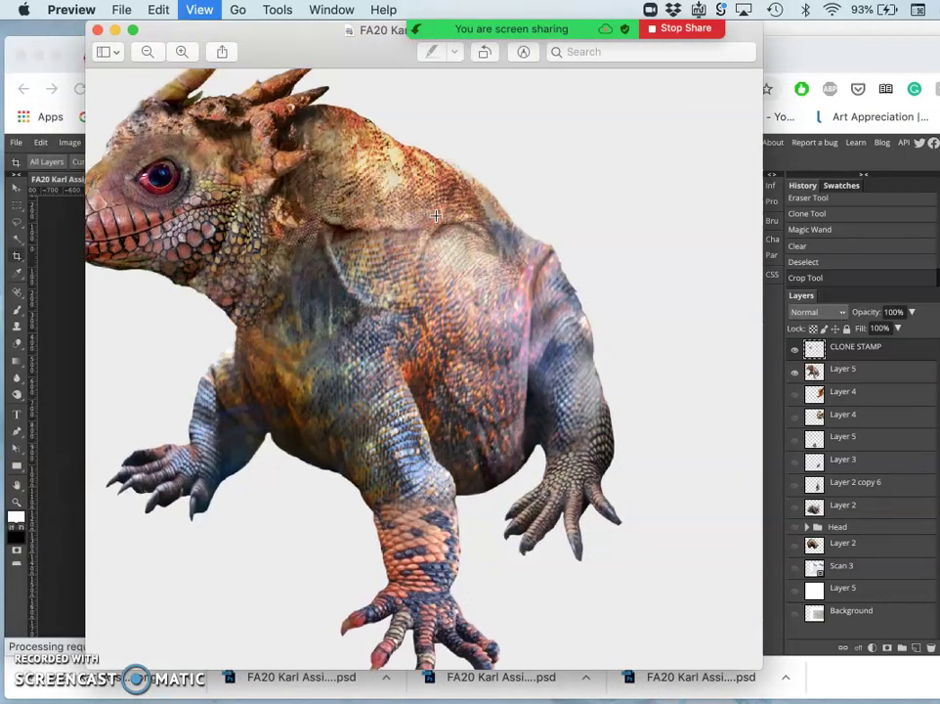
scroll(439, 218, up, 5)
click(382, 274)
scroll(357, 309, left, 4)
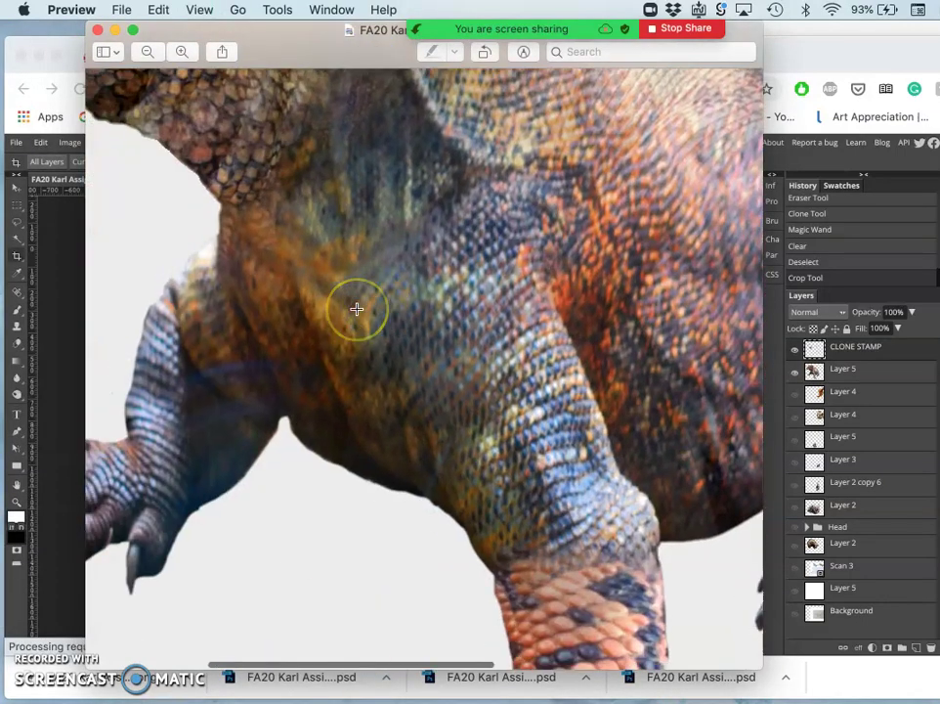
scroll(357, 309, up, 3)
scroll(357, 309, up, 5)
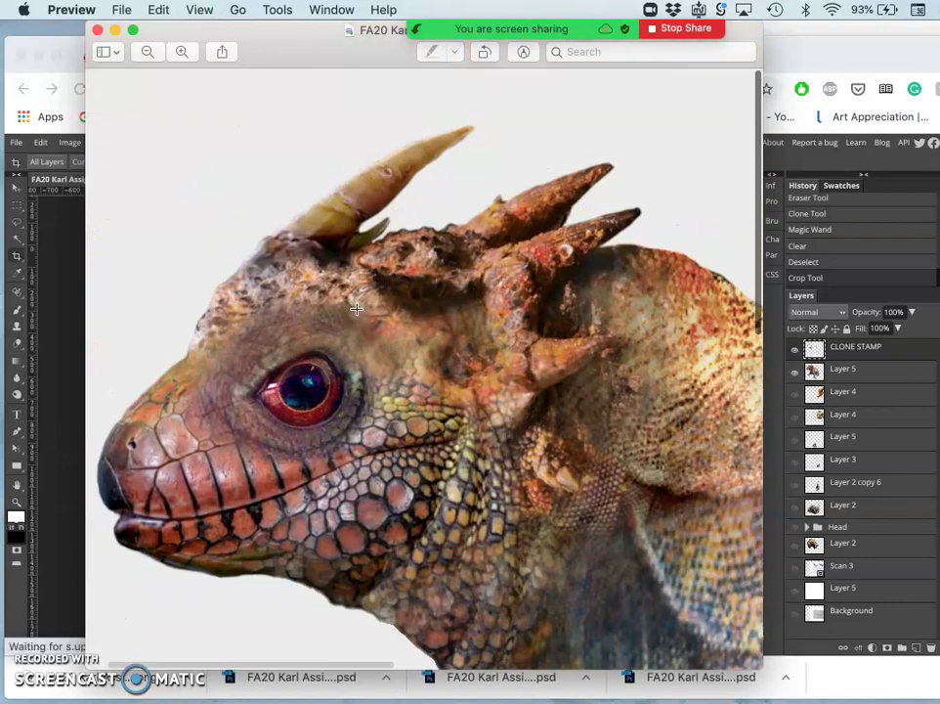
scroll(356, 309, right, 5)
scroll(357, 309, down, 5)
scroll(357, 309, down, 5)
scroll(357, 309, right, 3)
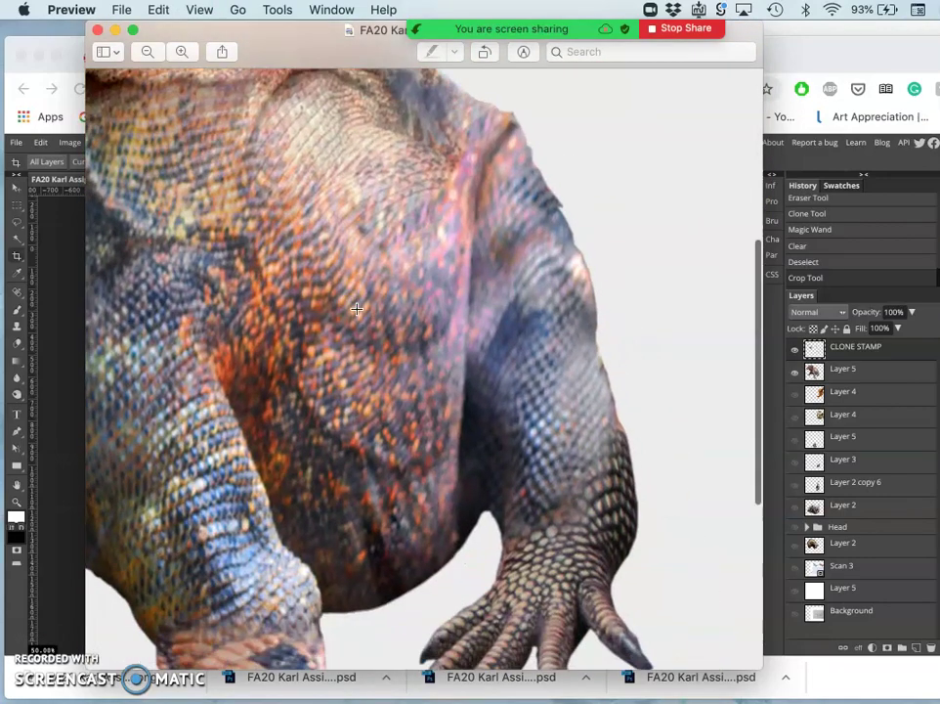
click(558, 216)
scroll(544, 274, down, 5)
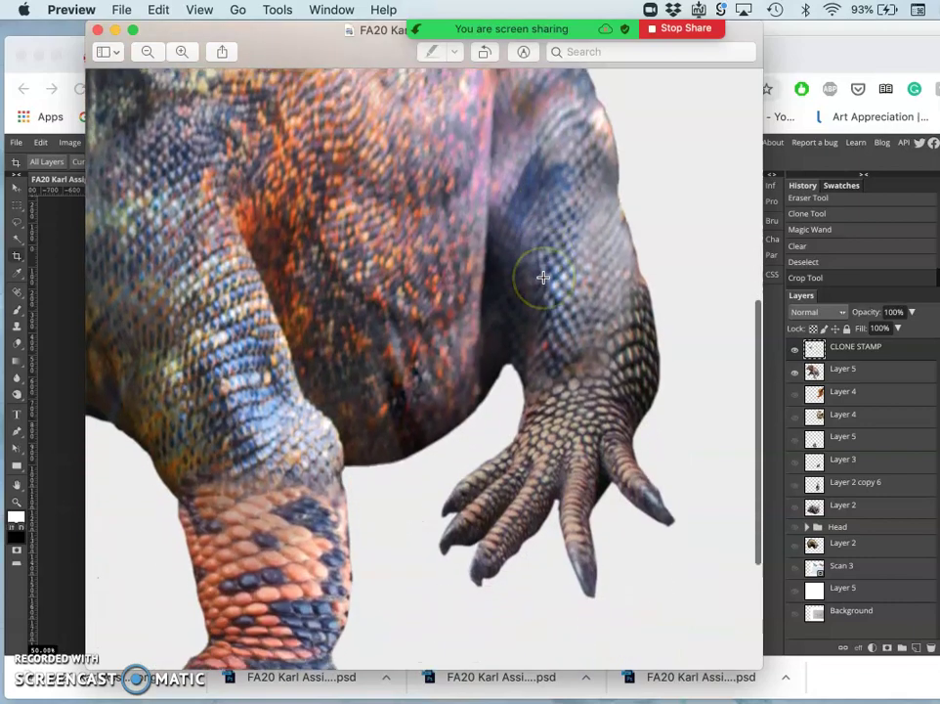
scroll(544, 274, left, 3)
scroll(544, 278, up, 15)
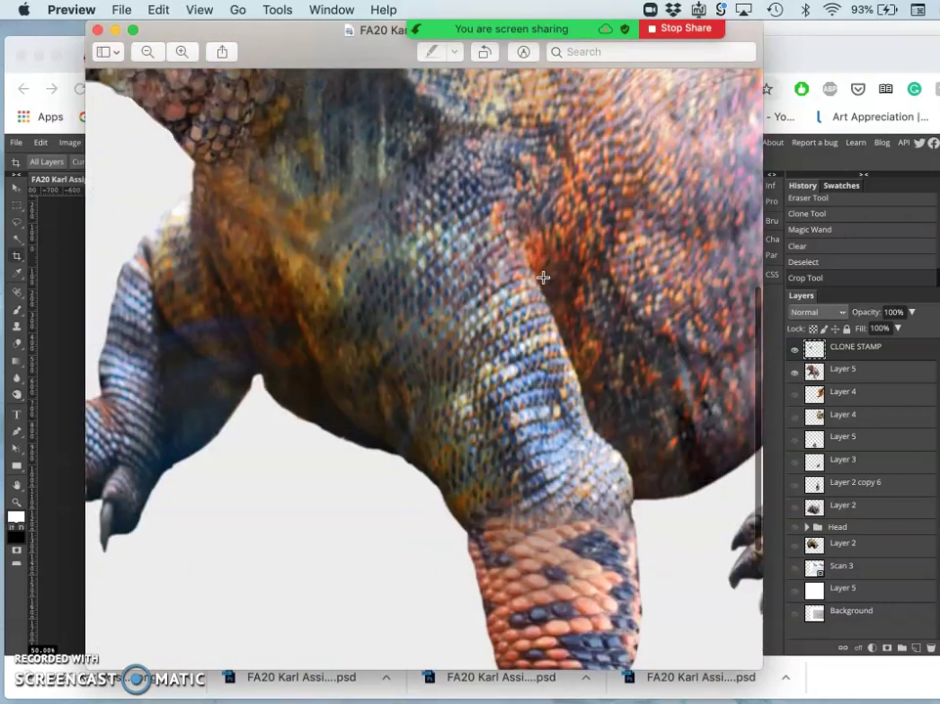
key(super+minus)
key(super+minus)
key(super+minus)
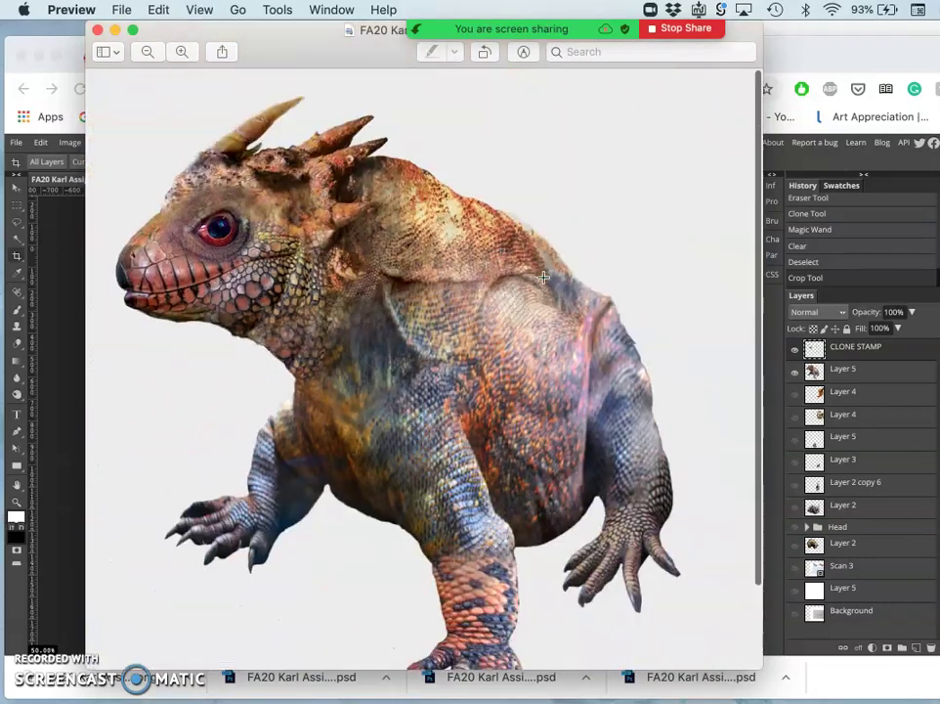
click(96, 31)
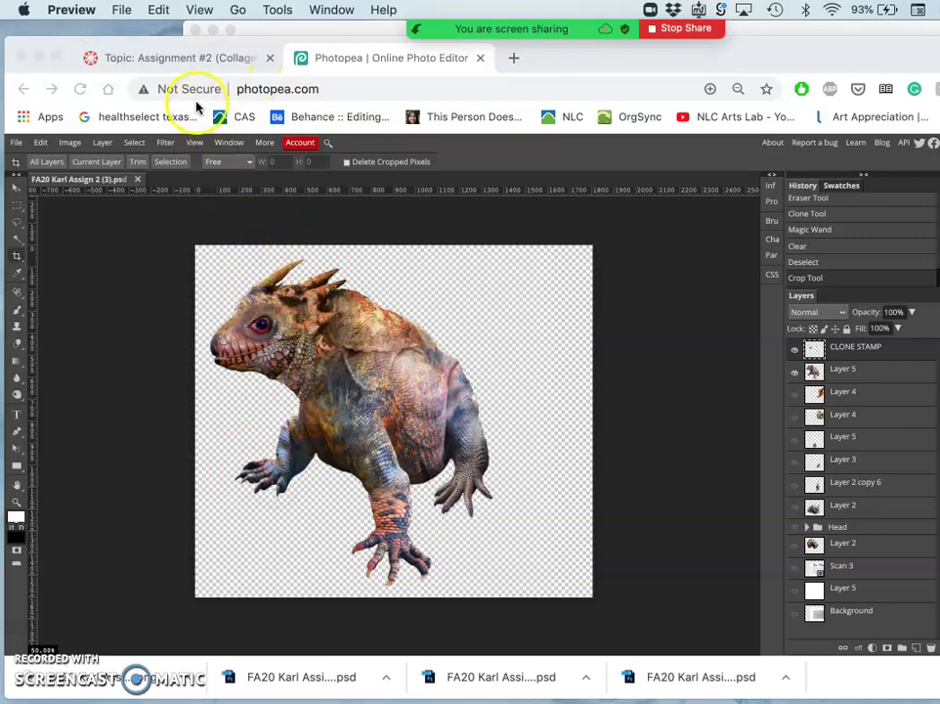
Switch to the Assignment #2 discussion in Canvas and open the instructor demo post for editing.
click(194, 58)
scroll(546, 377, down, 10)
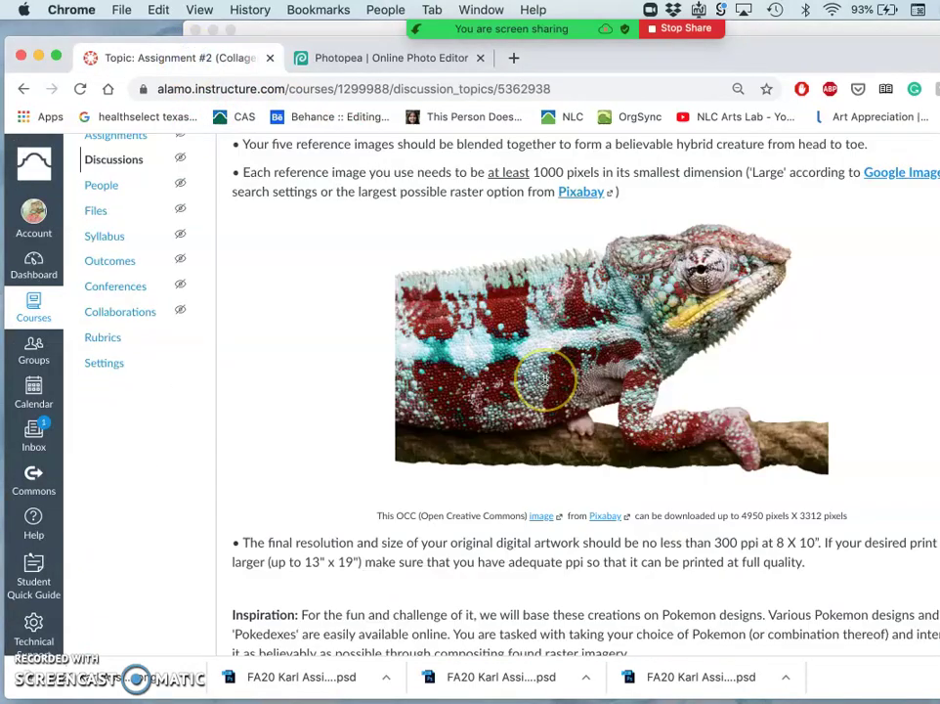
scroll(546, 379, down, 20)
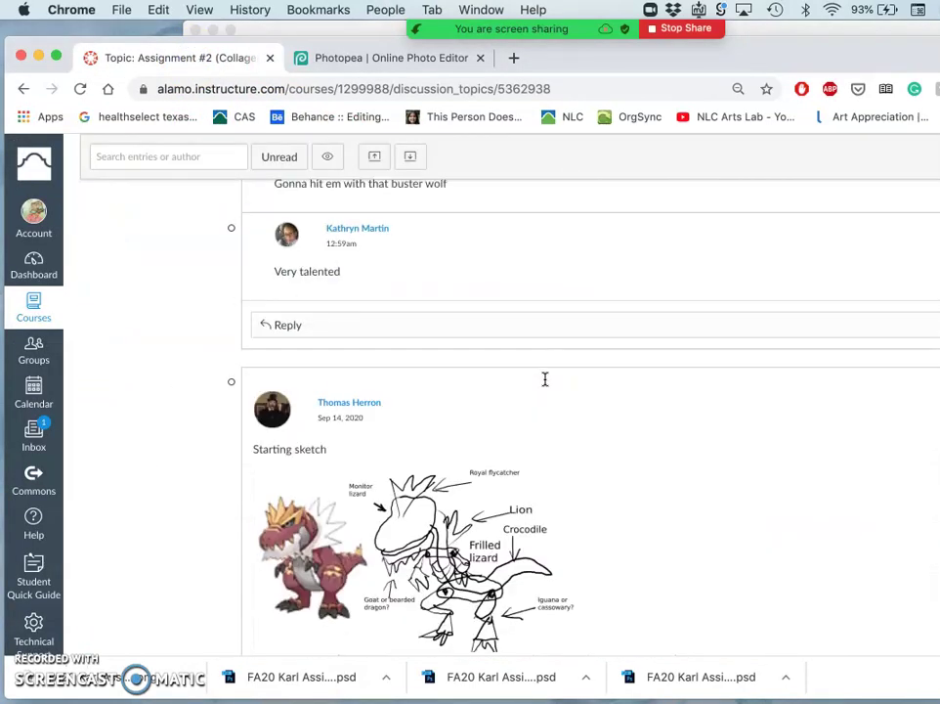
scroll(545, 379, down, 10)
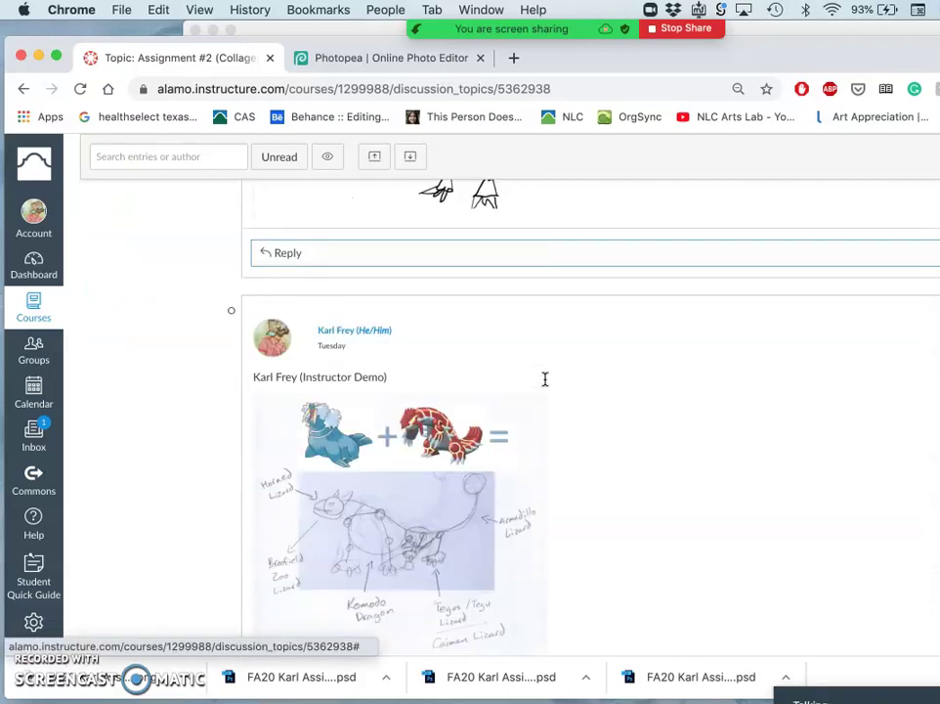
click(937, 279)
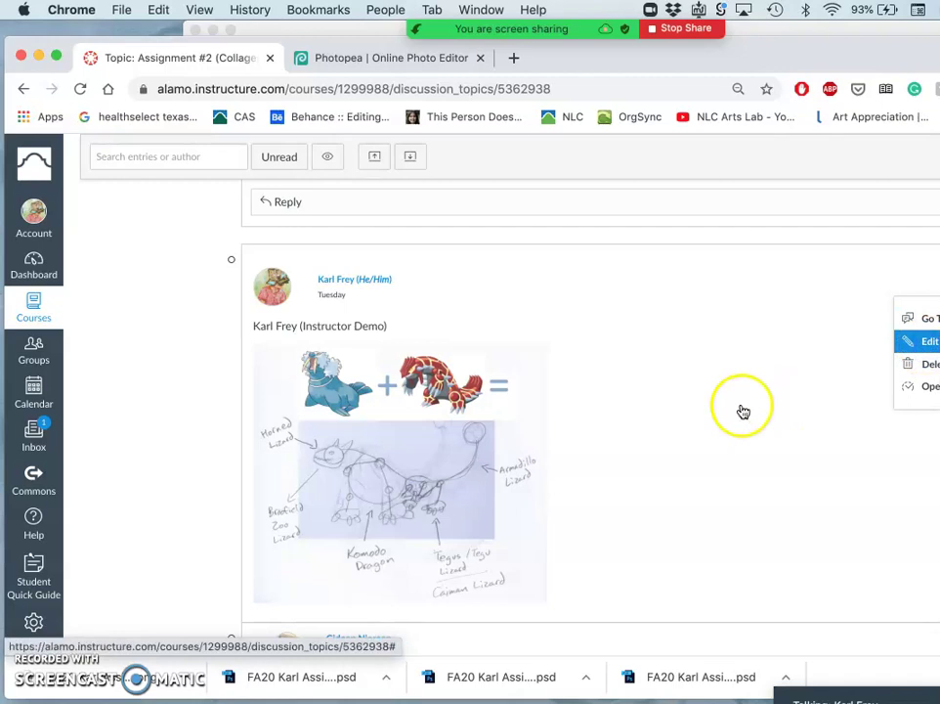
key(Return)
scroll(676, 439, down, 2)
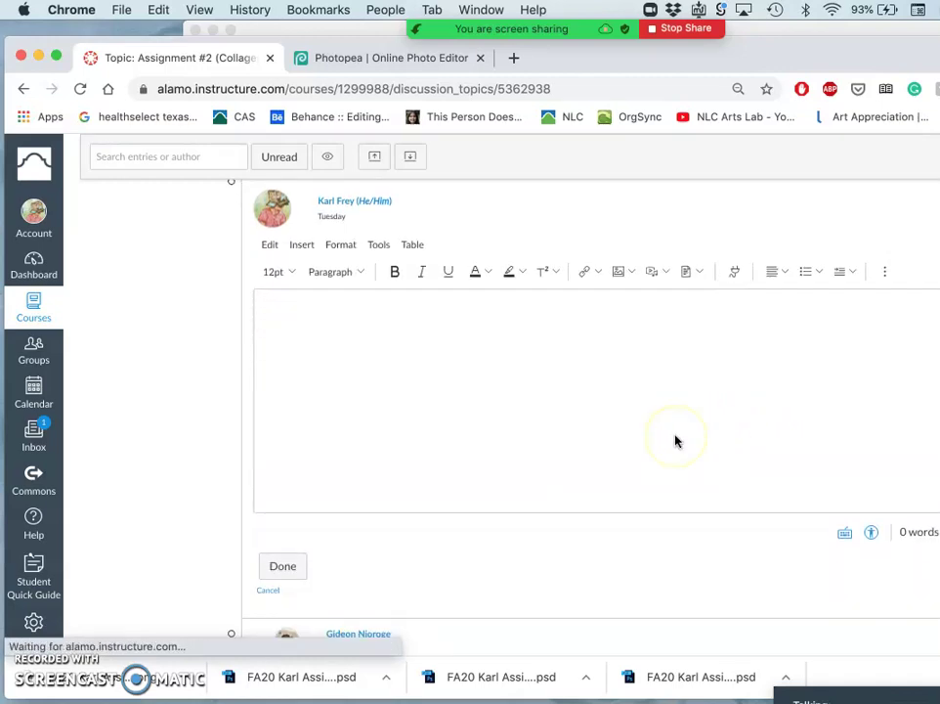
scroll(572, 401, up, 2)
scroll(570, 396, down, 1)
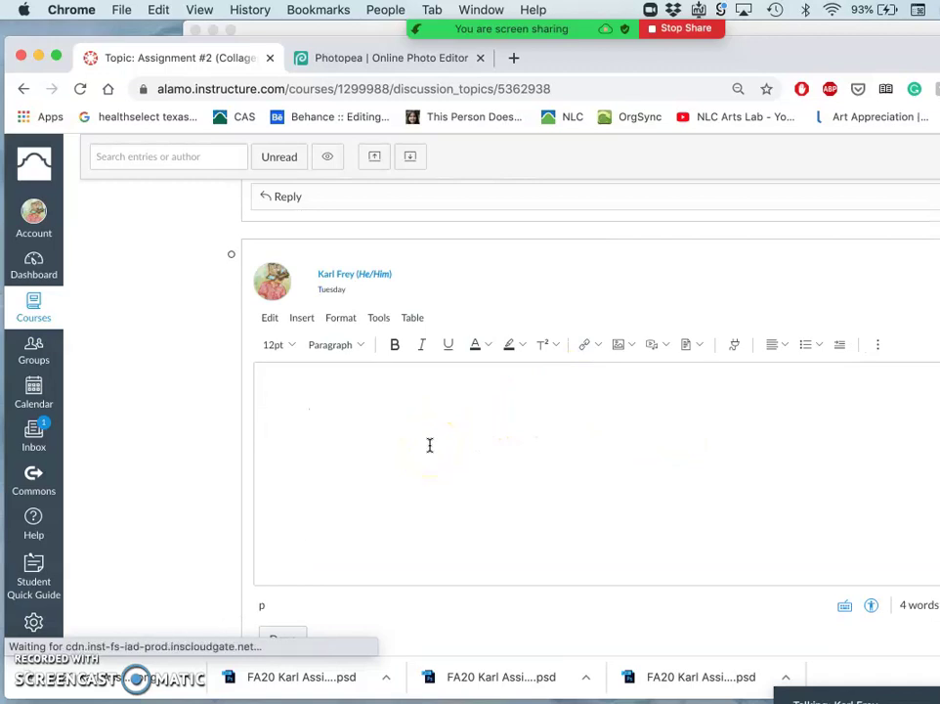
Add an empty line below the sketch image in the instructor demo post.
scroll(437, 442, down, 3)
click(580, 413)
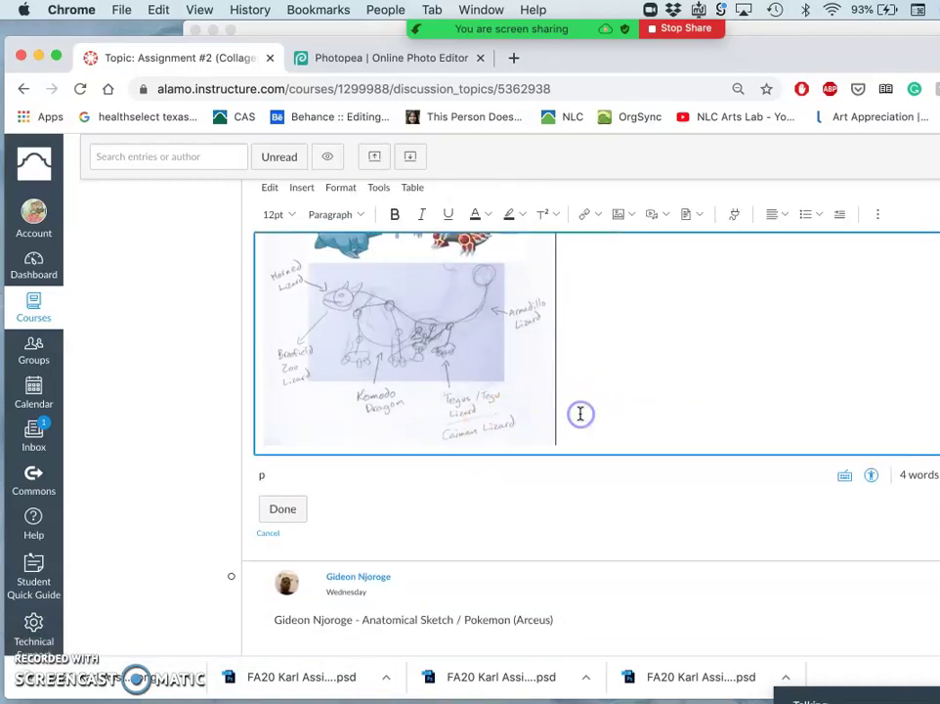
key(Return)
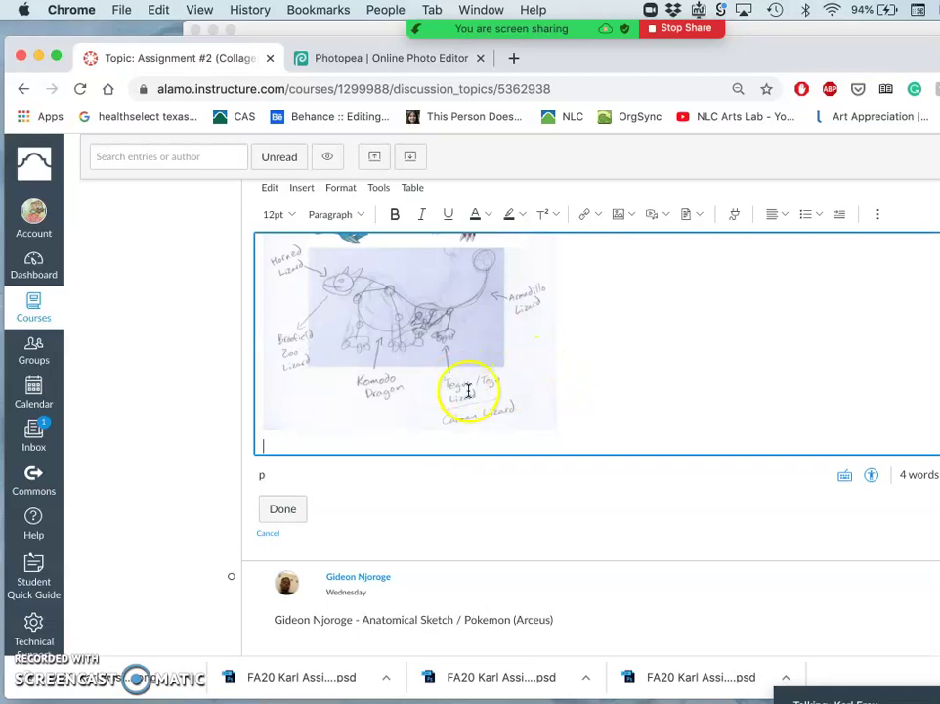
Upload the exported creature PNG from the Downloads folder and insert it below the sketch in the post.
click(634, 212)
click(636, 243)
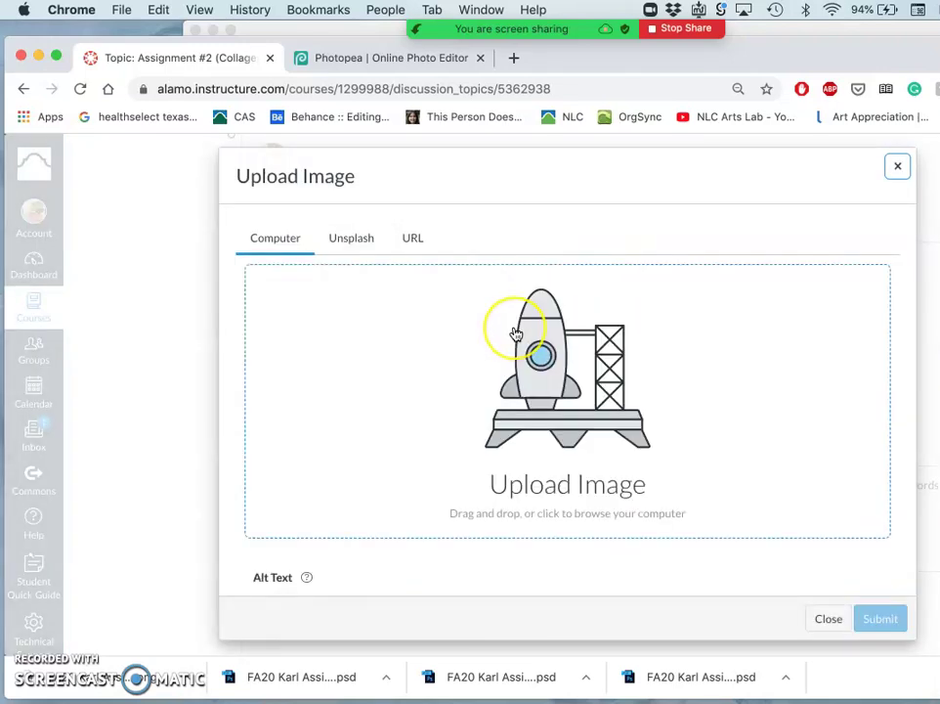
click(465, 411)
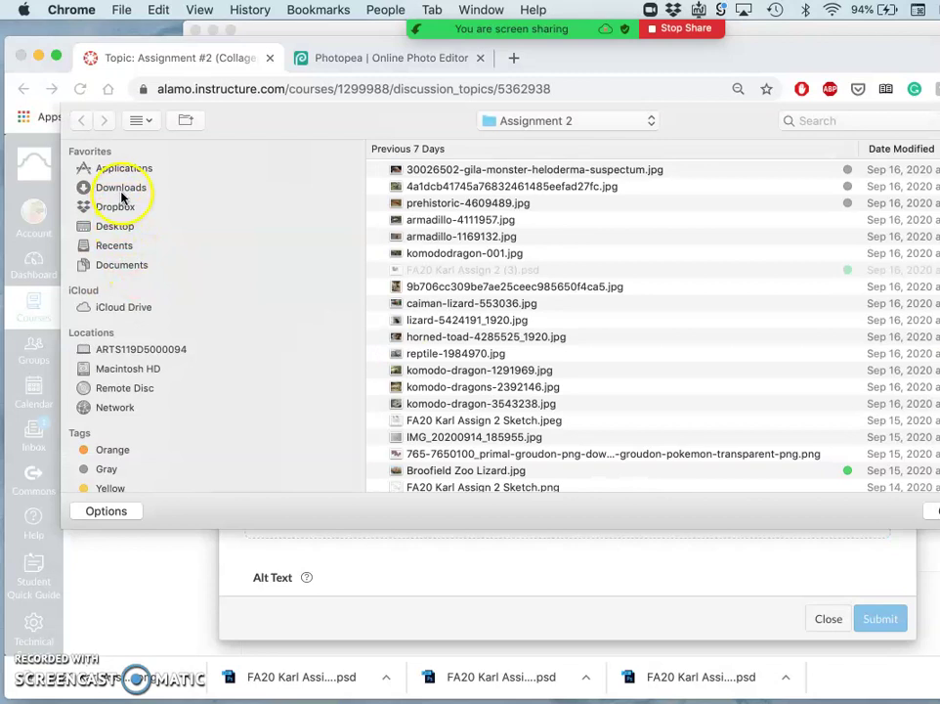
click(122, 195)
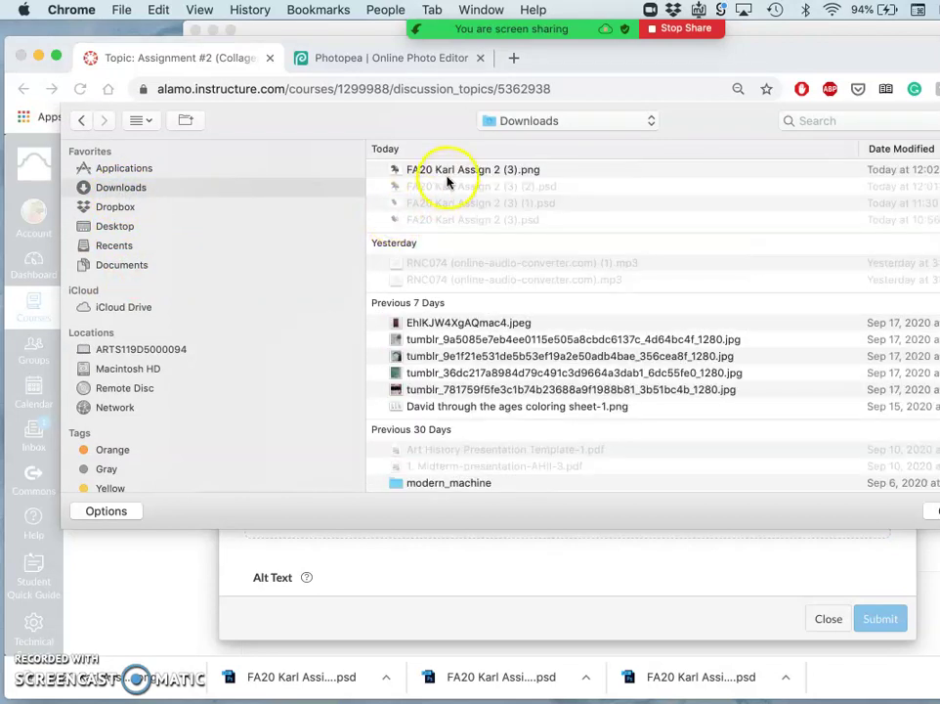
click(451, 171)
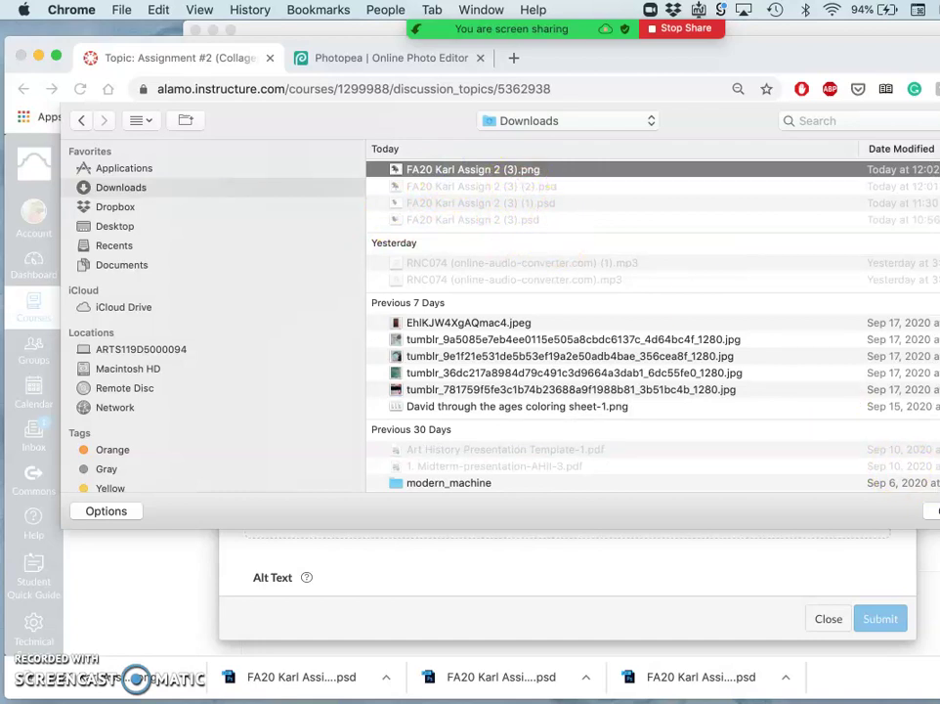
click(934, 511)
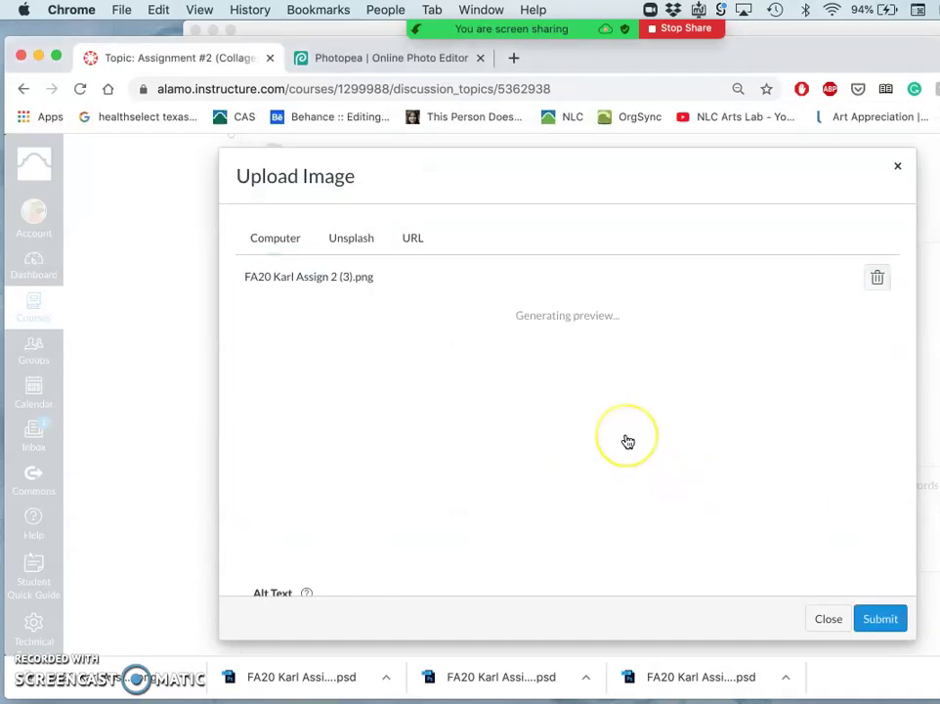
click(877, 621)
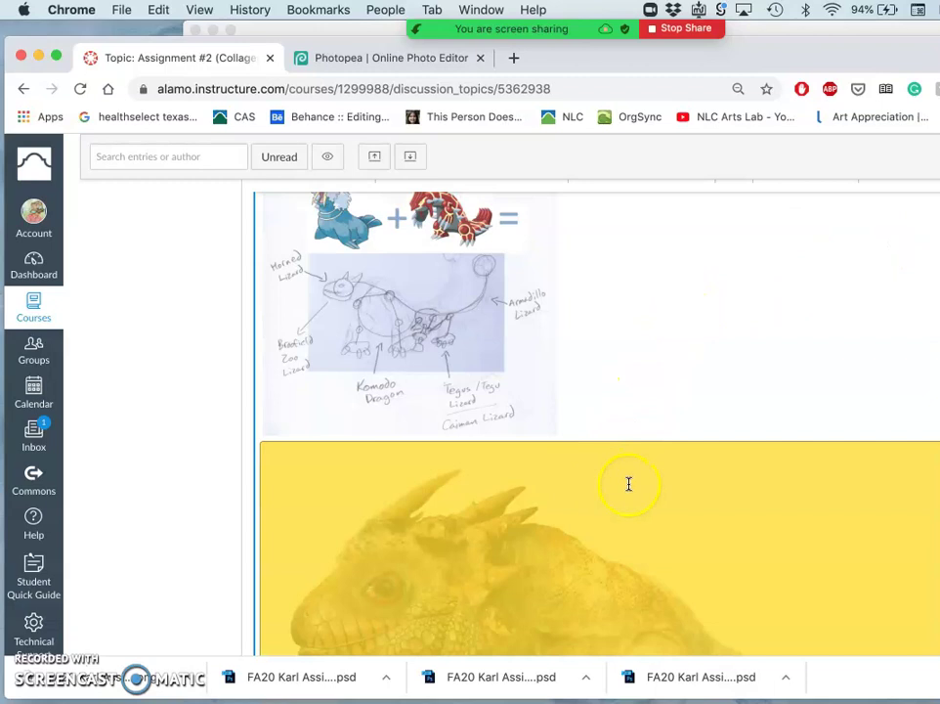
Shrink the inserted creature image proportionally so the whole creature fits within the width of the post.
click(629, 484)
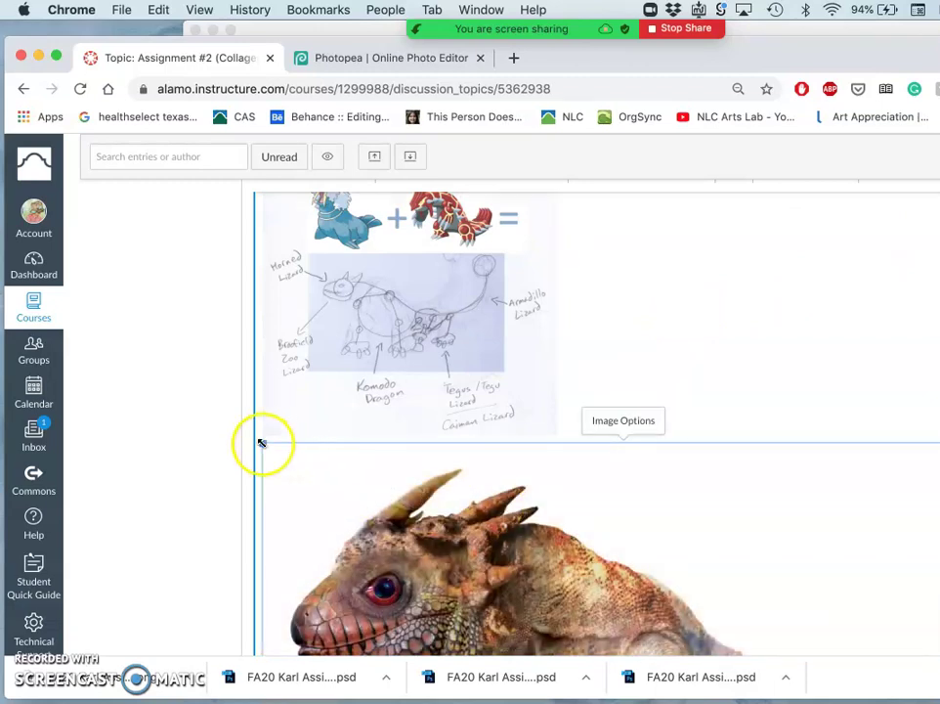
drag(262, 442, 580, 653)
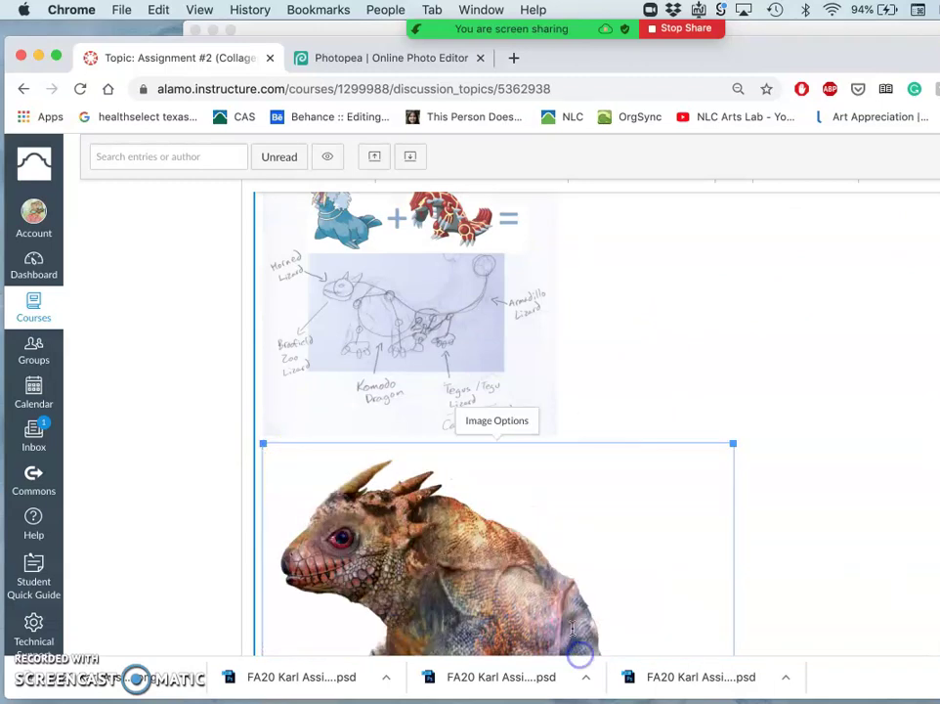
scroll(554, 596, down, 5)
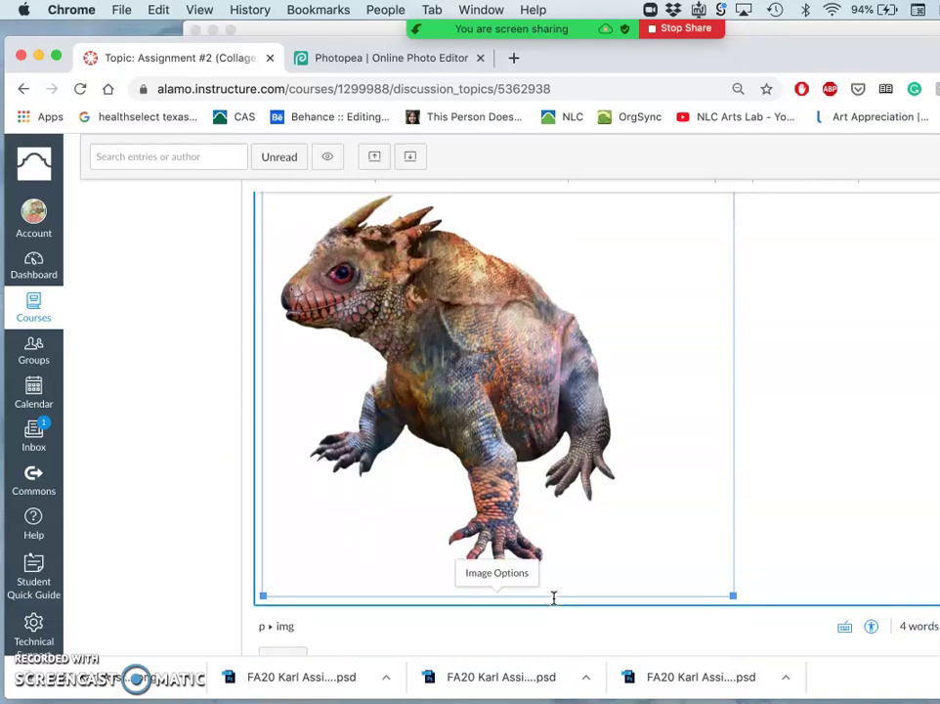
scroll(535, 447, down, 1)
scroll(533, 444, up, 3)
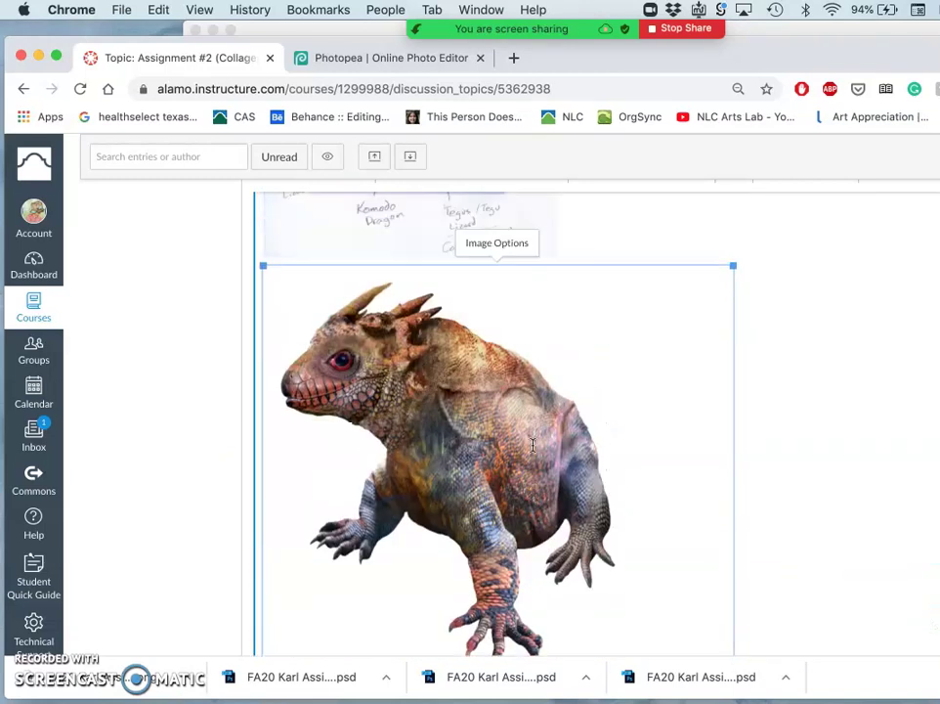
scroll(532, 445, up, 1)
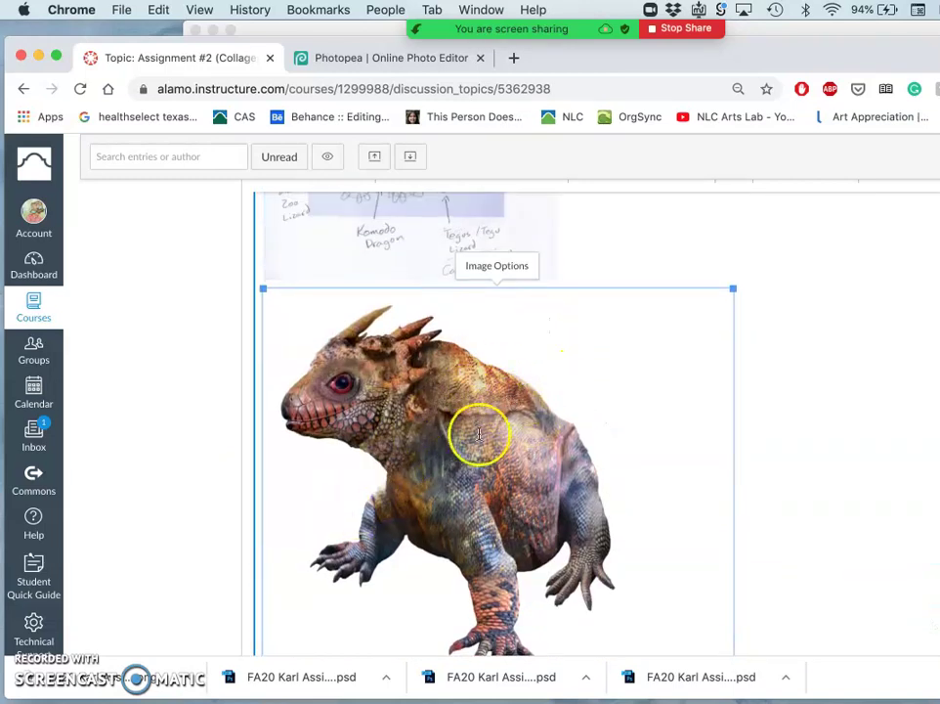
Save the edited instructor demo post and check the sketch and creature images in the discussion thread.
scroll(789, 391, down, 3)
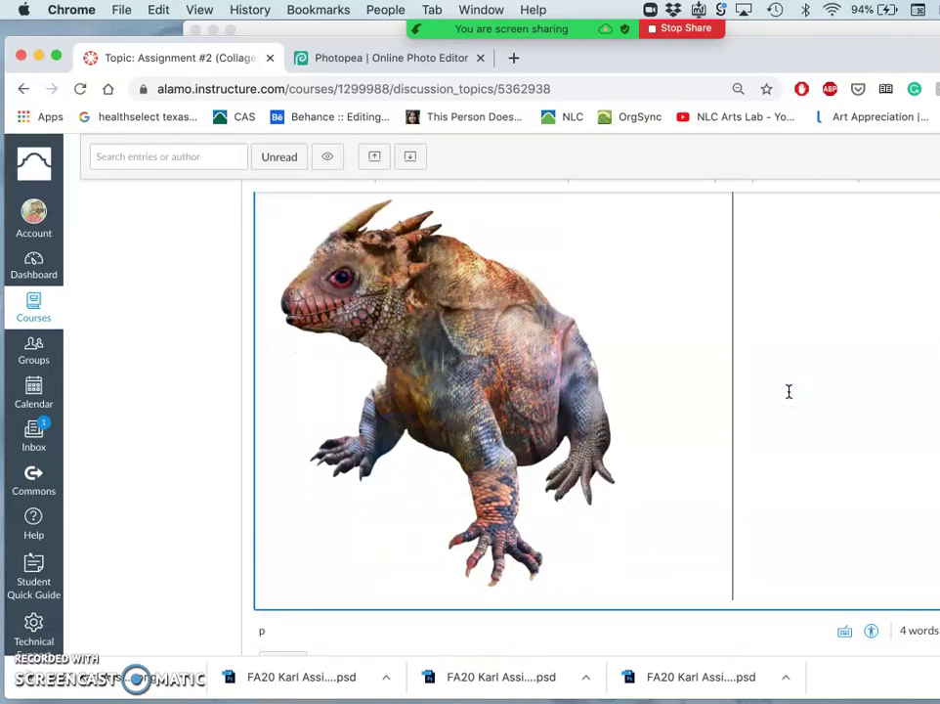
scroll(550, 417, down, 2)
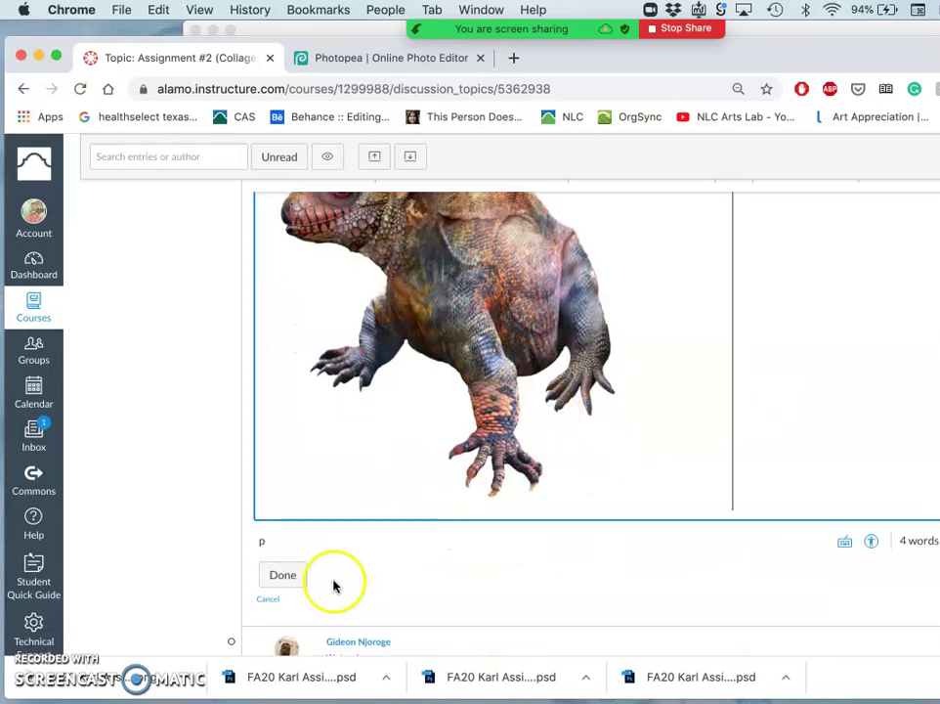
click(290, 577)
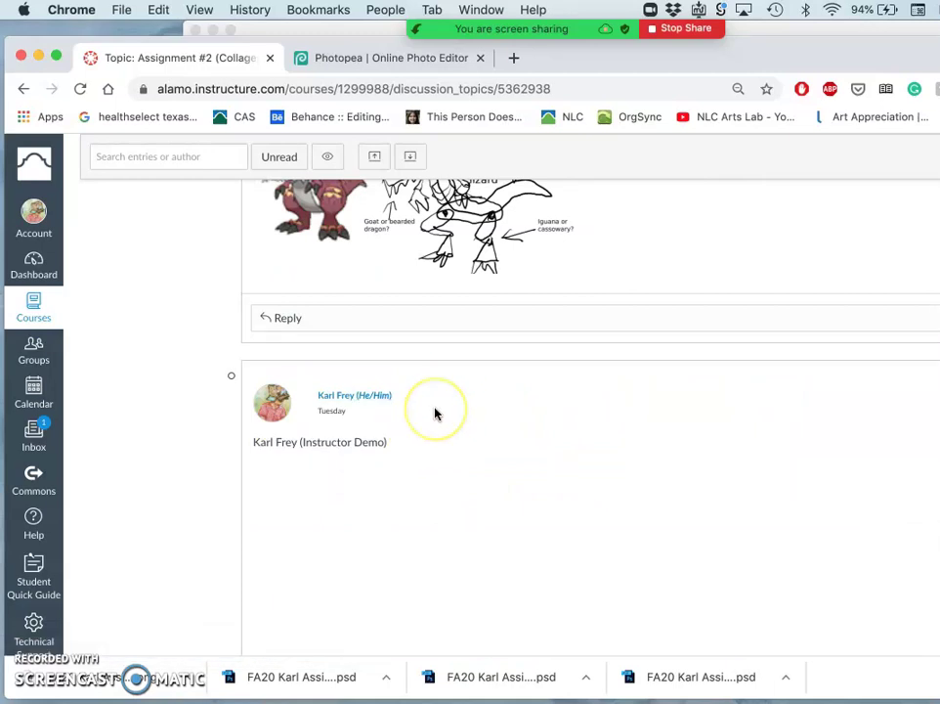
scroll(436, 414, down, 8)
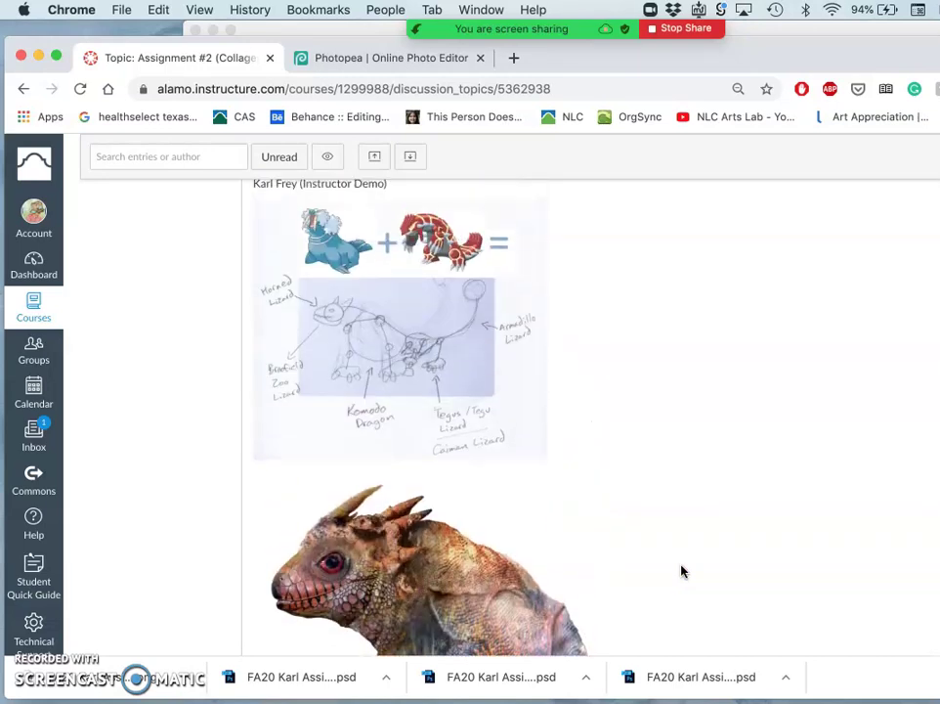
scroll(683, 570, down, 2)
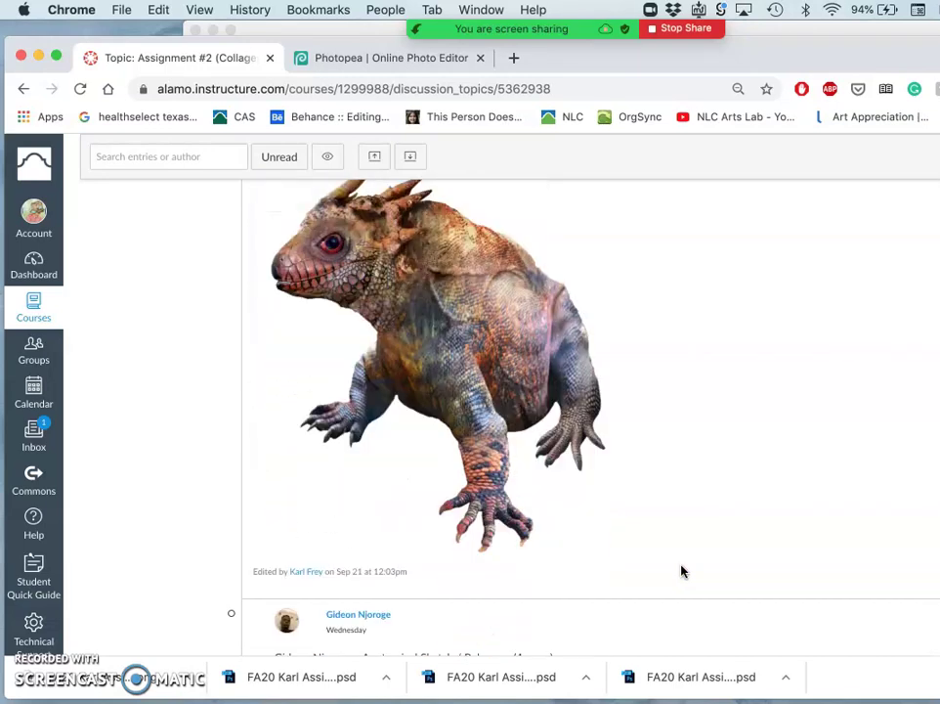
click(54, 667)
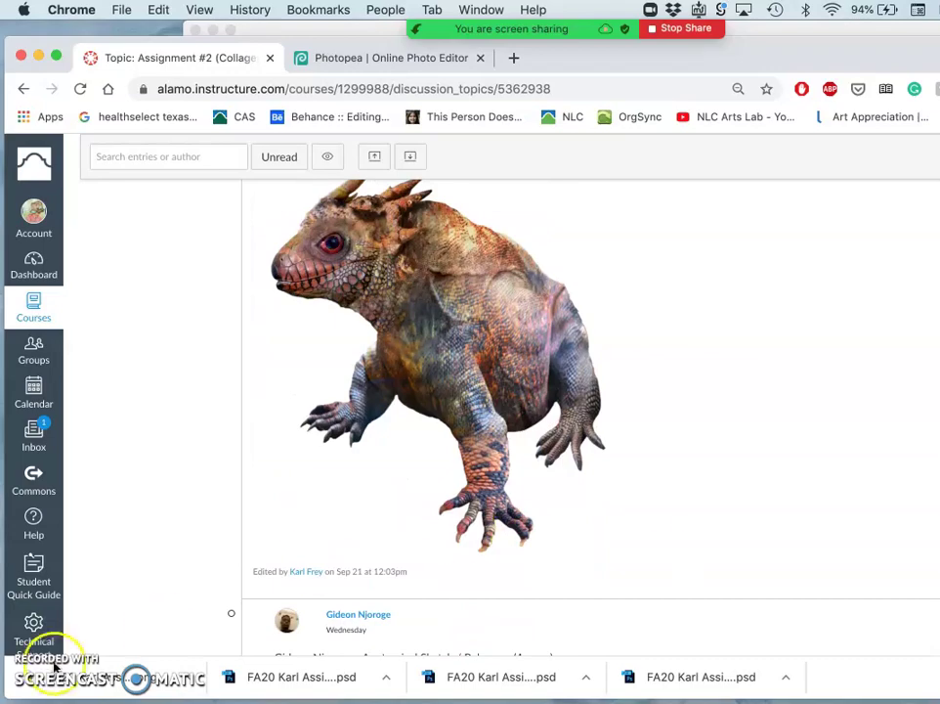